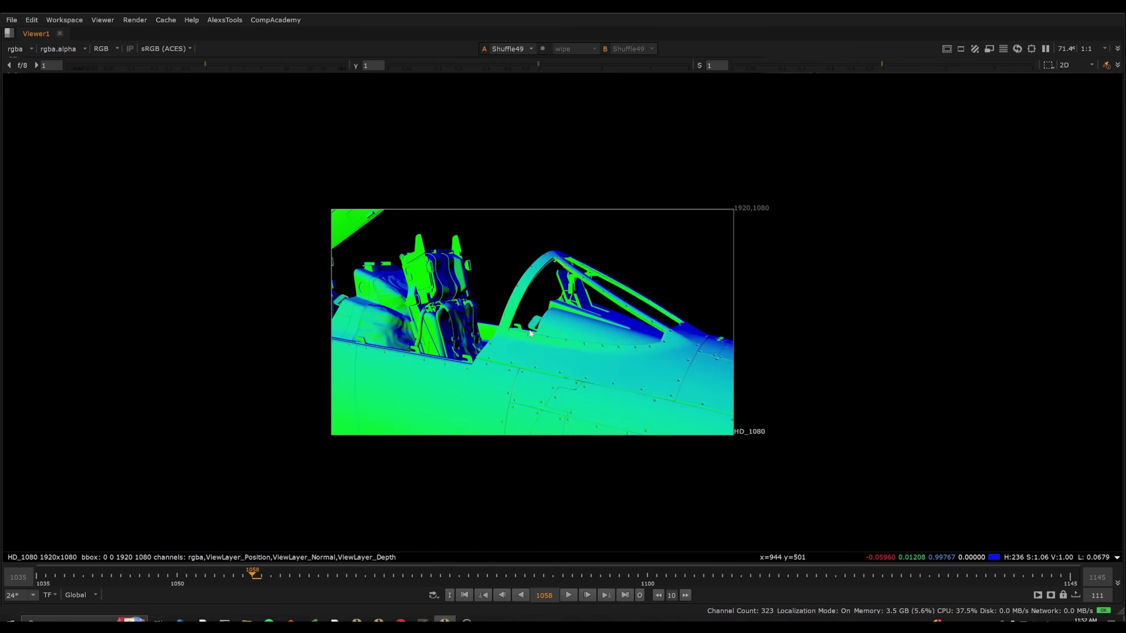
scroll(531, 334, "up", 5)
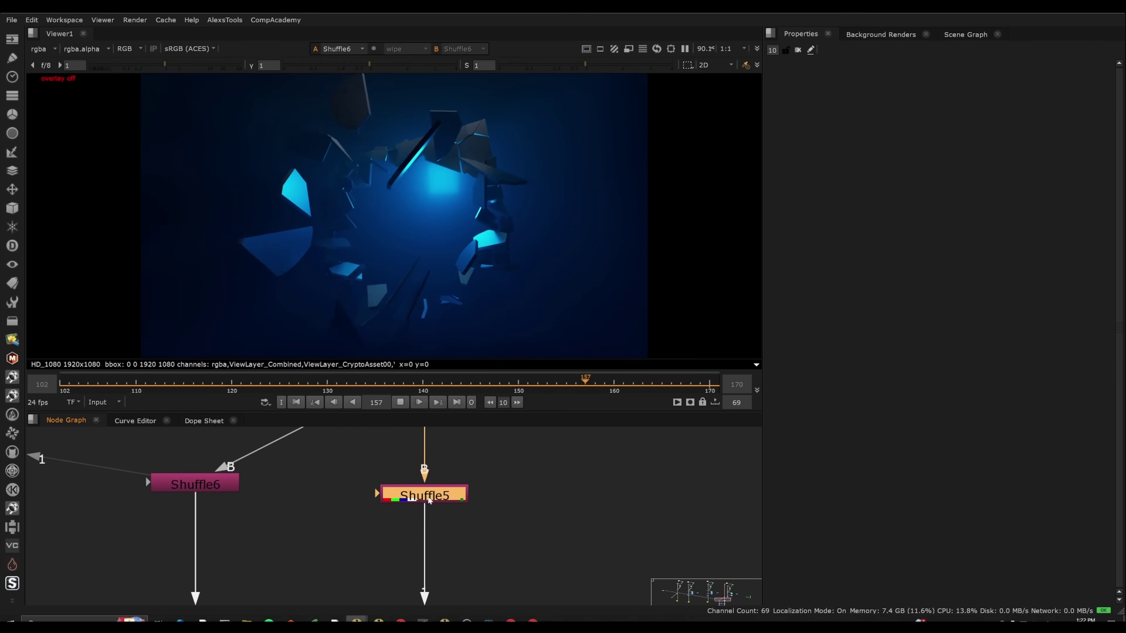
middle_click_drag(145, 477, 134, 534)
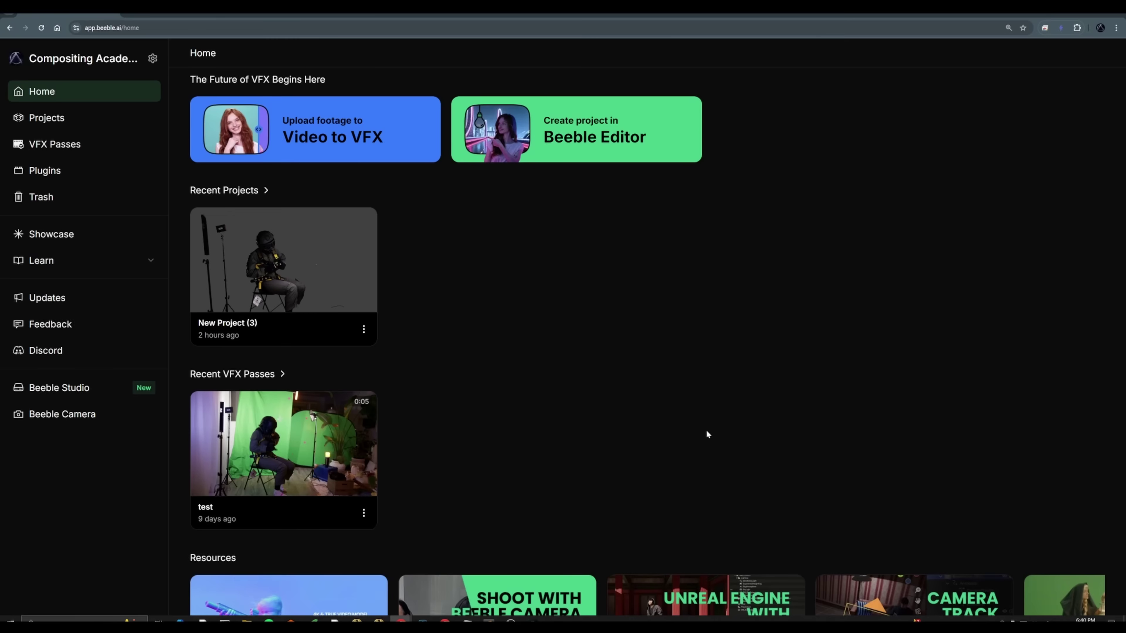
scroll(753, 380, "down", 2)
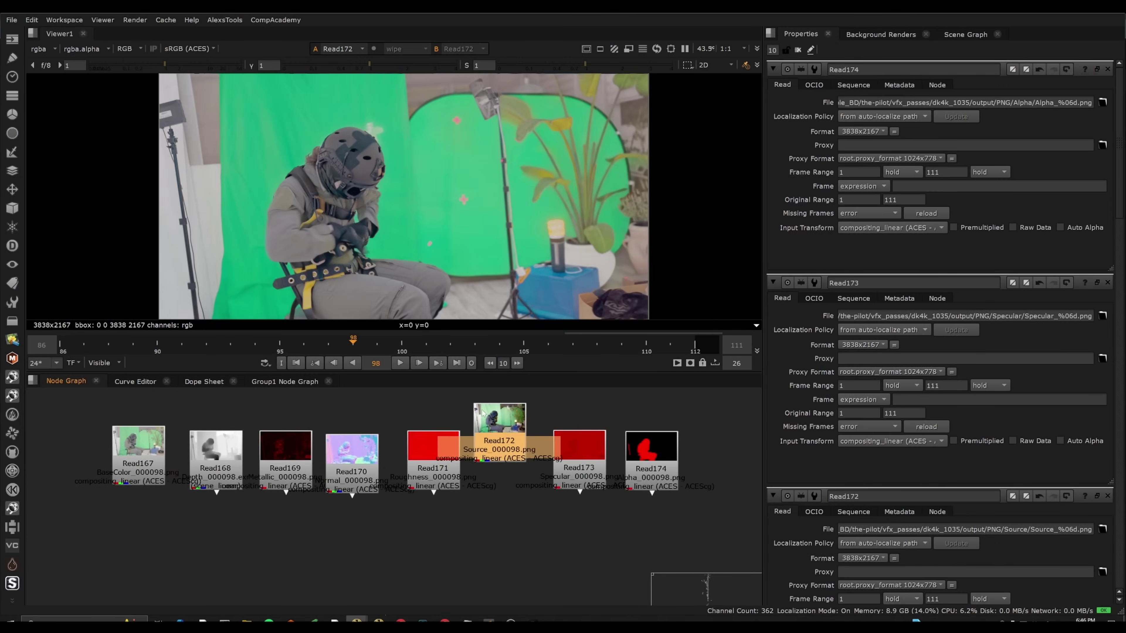
- Move the Source read node above the row of the other pass nodes
left_click(518, 479)
middle_click_drag(518, 479, 516, 570)
left_click_drag(532, 529, 413, 459)
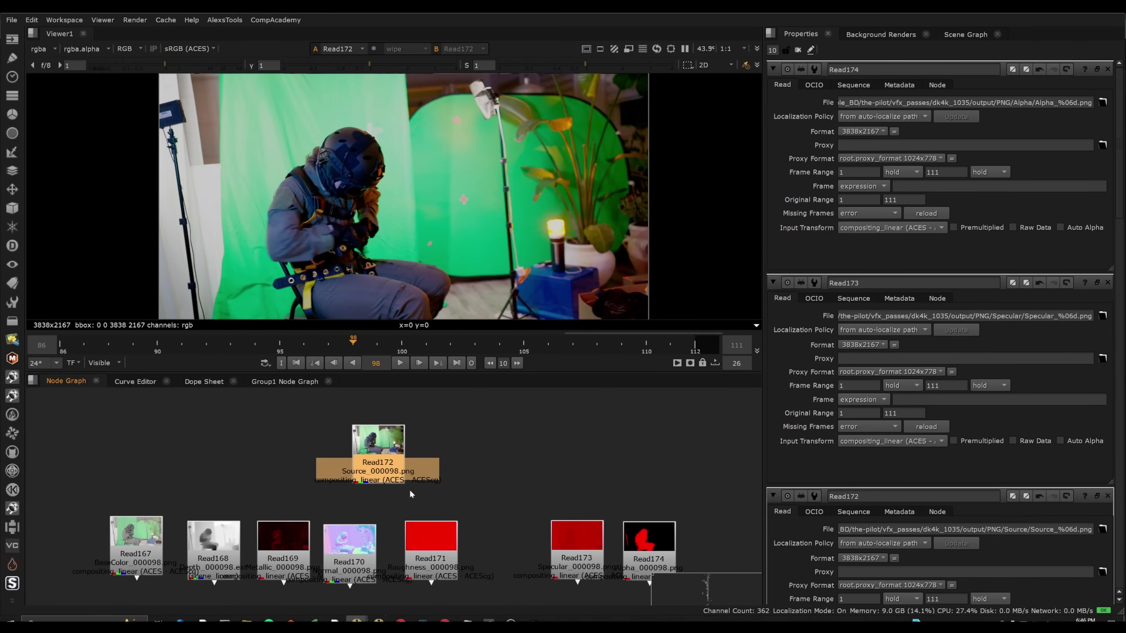
middle_click_drag(386, 456, 453, 474)
left_click_drag(450, 439, 330, 430)
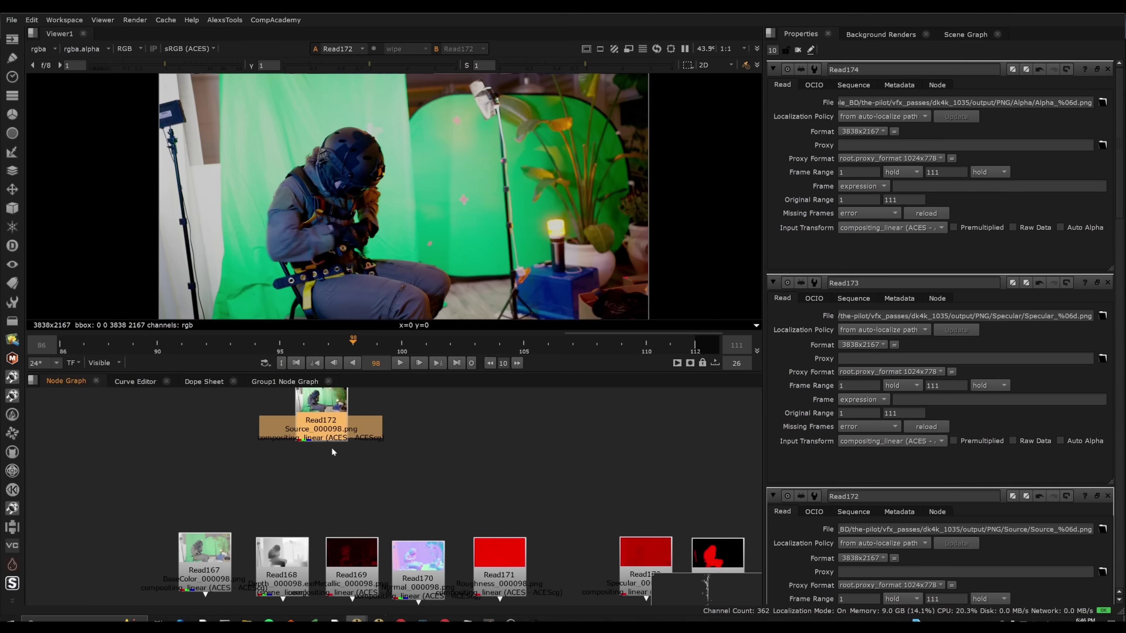
- View the BaseColor pass in the enlarged viewer
left_click(237, 555)
middle_click_drag(238, 555, 212, 513)
key("2")
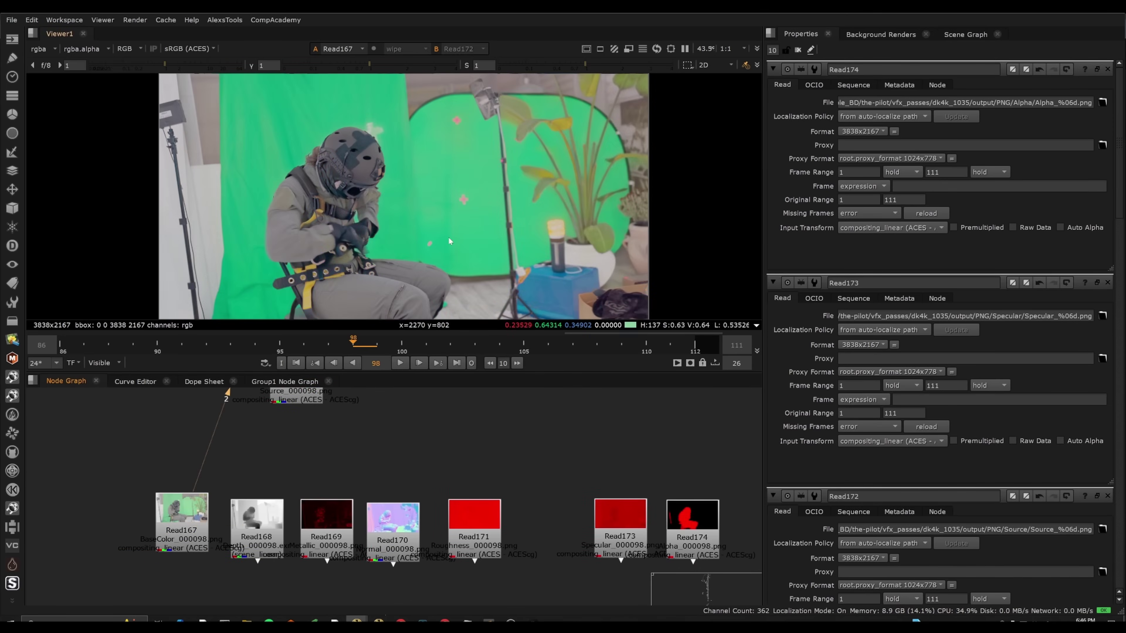
key("space")
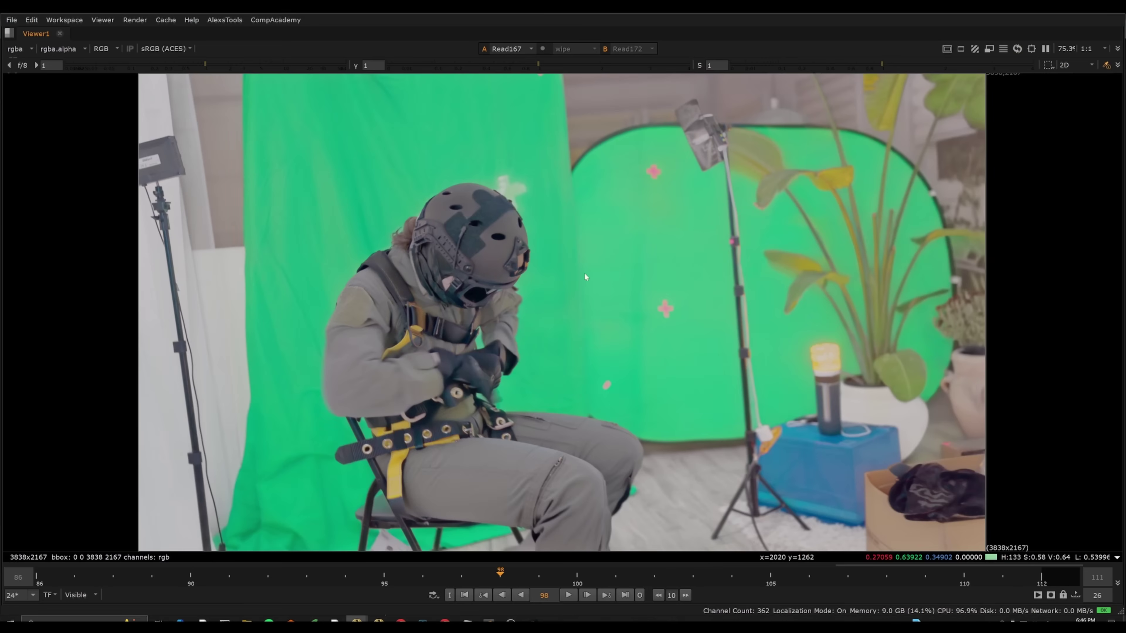
key("space")
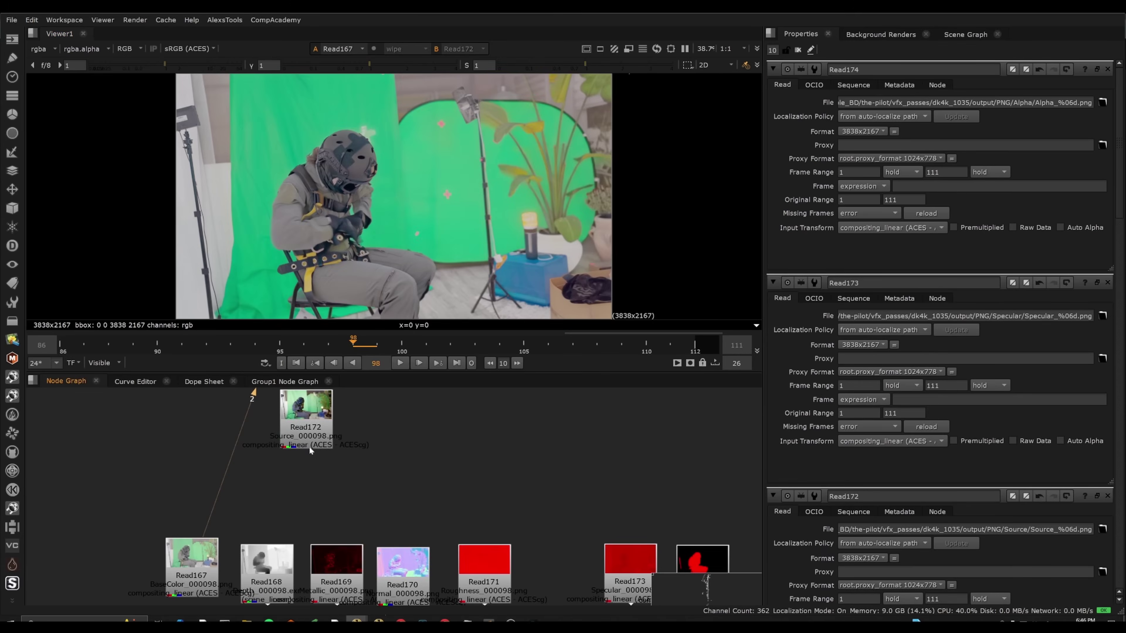
- Examine the pilot's helmet and jacket in the Source footage against the BaseColor pass
key("space")
scroll(563, 185, "up", 5)
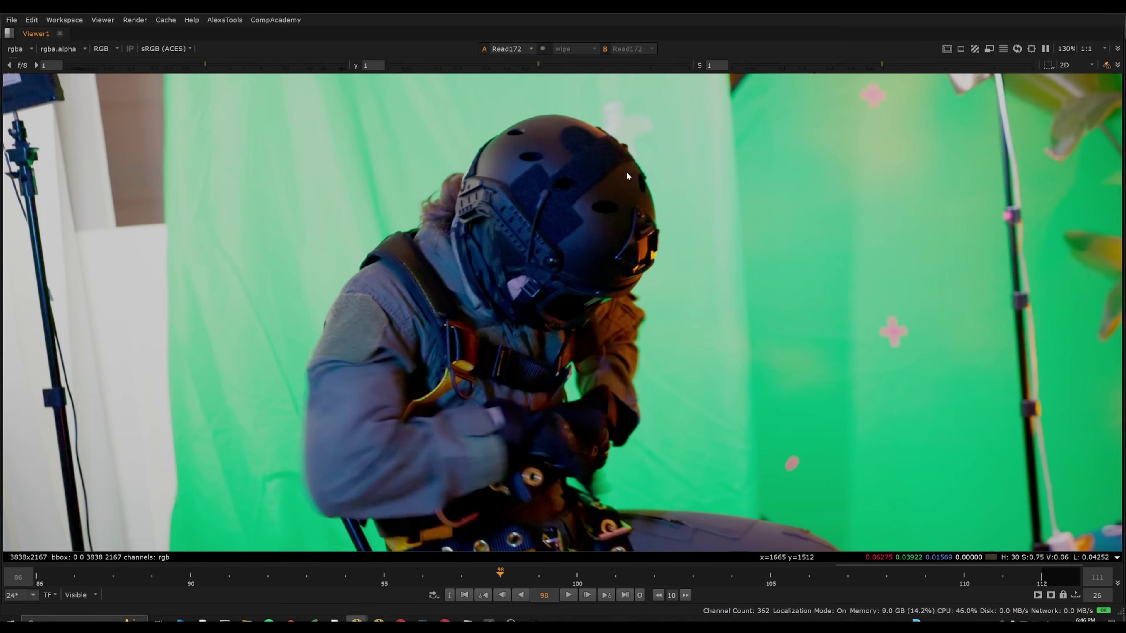
left_click_drag(488, 271, 482, 262)
scroll(552, 206, "down", 3)
middle_click_drag(560, 230, 490, 248)
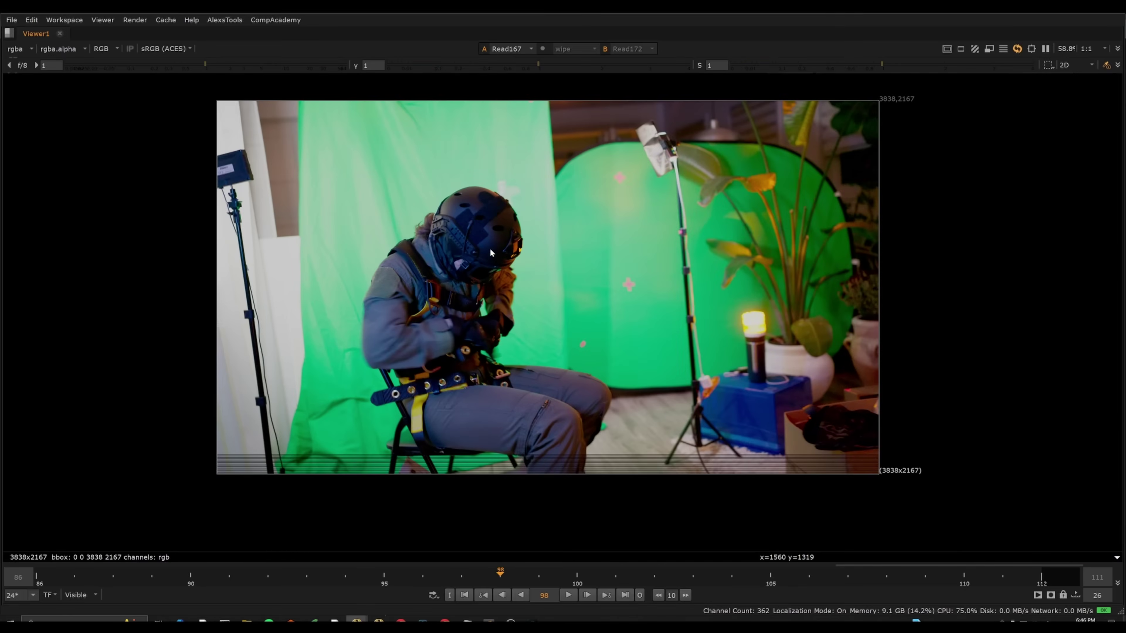
key("2")
key("space")
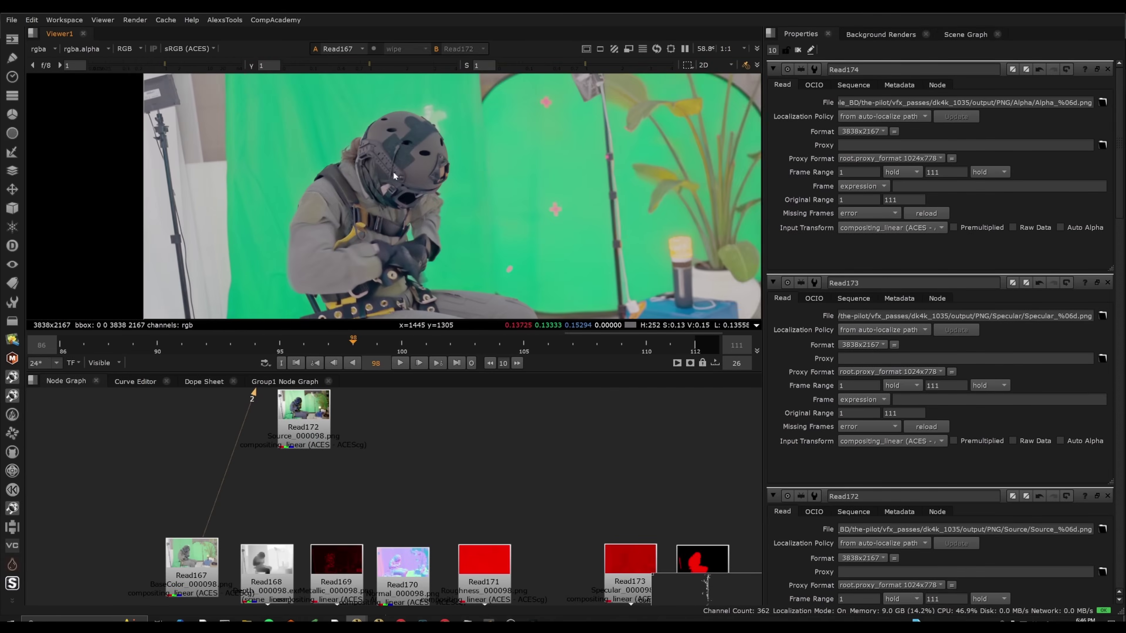
- Compare the lighting across the full frame by alternating between the Source footage and the BaseColor pass
key("f")
key("space")
key("f")
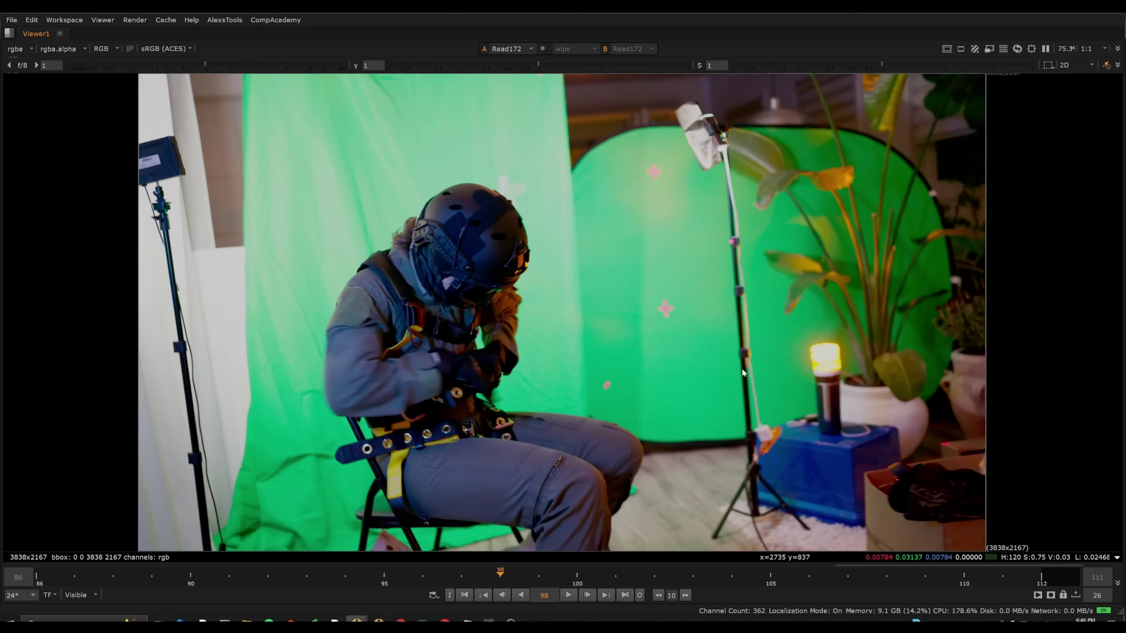
key("1")
key("2")
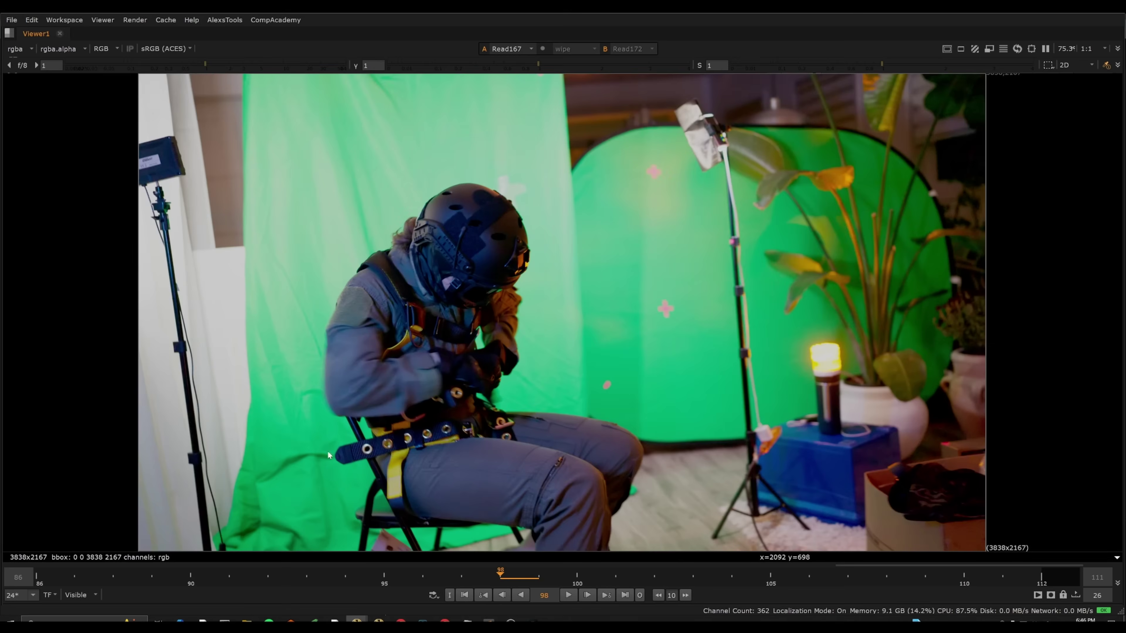
key("1")
key("2")
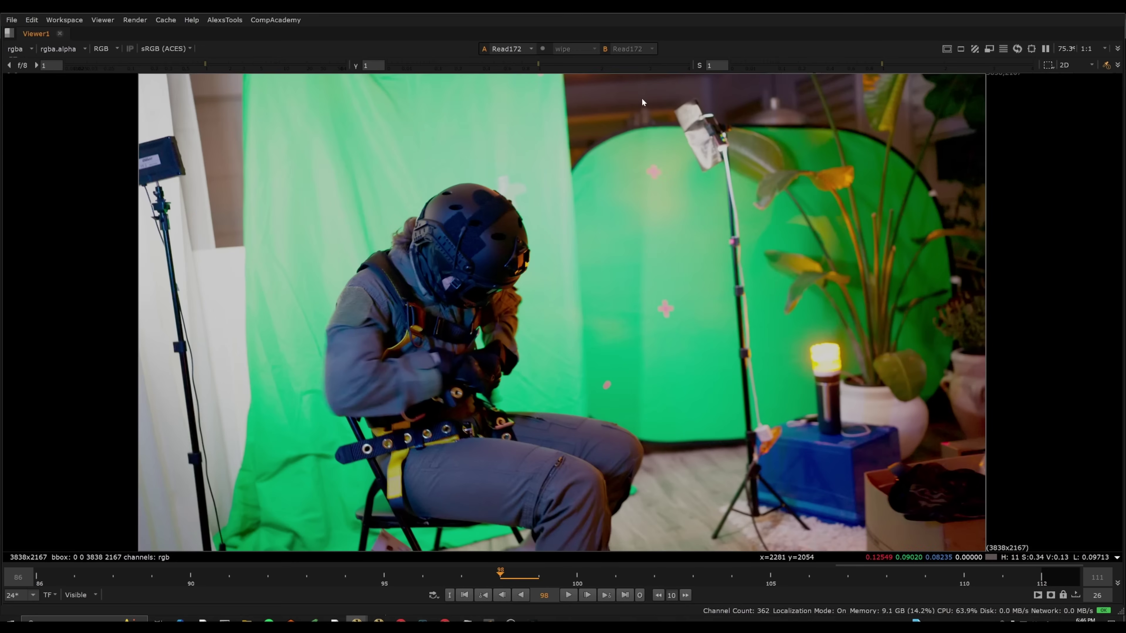
key("1")
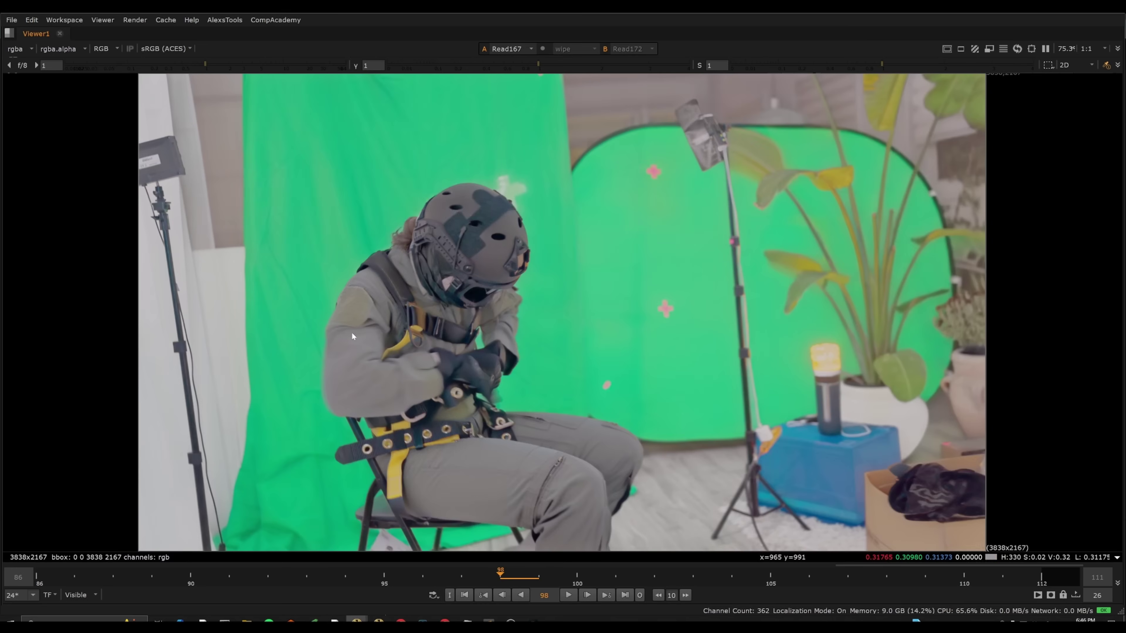
key("space")
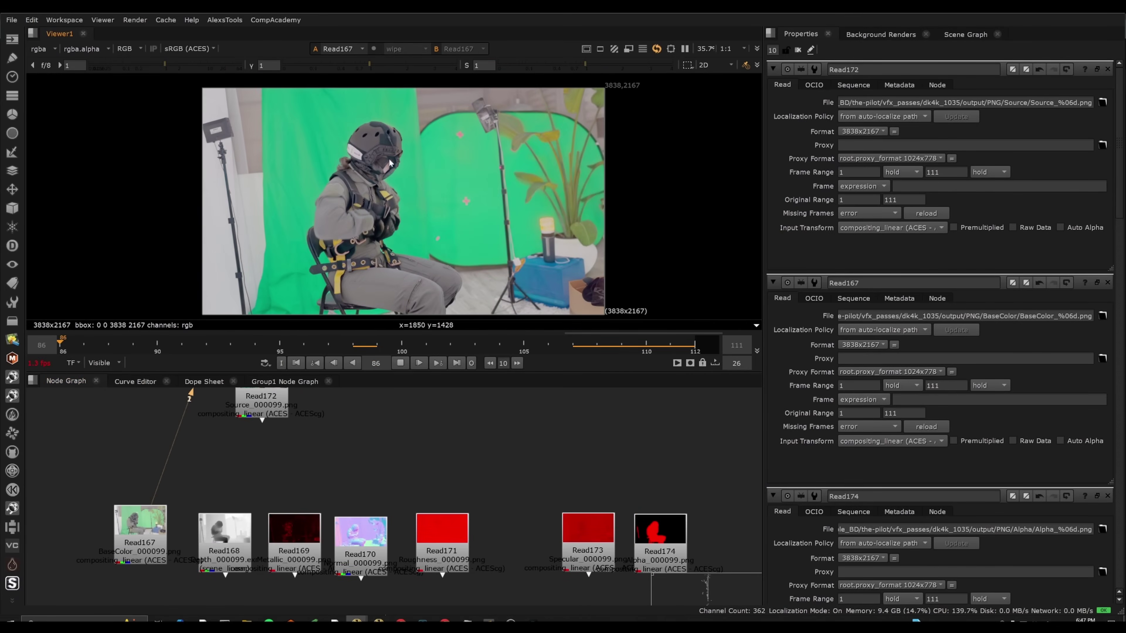
- Inspect the helmet in the BaseColor pass during playback, fit the frame and stop the playback
scroll(316, 131, "up", 4)
middle_click_drag(317, 131, 274, 154)
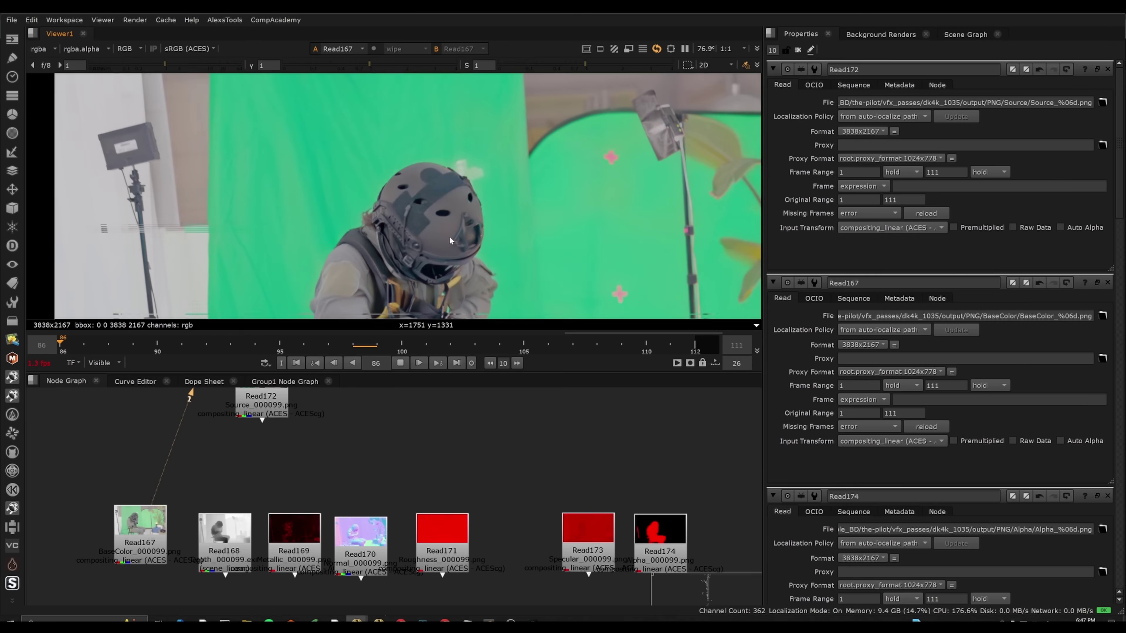
key("f")
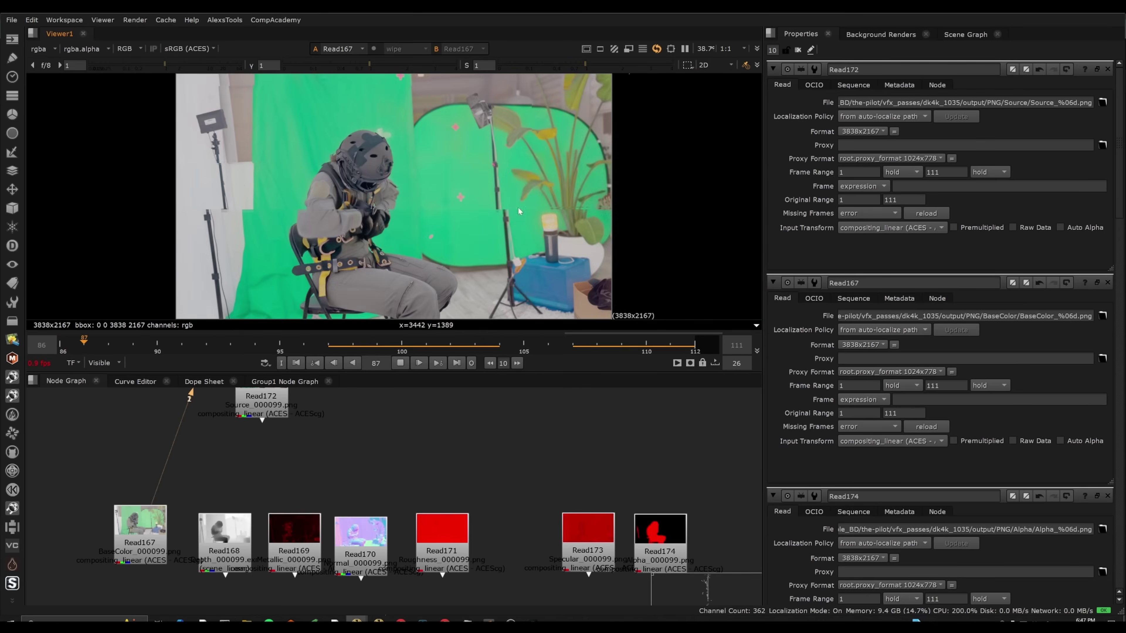
left_click(399, 364)
- View the Depth pass, followed by the Metallic pass
key("2")
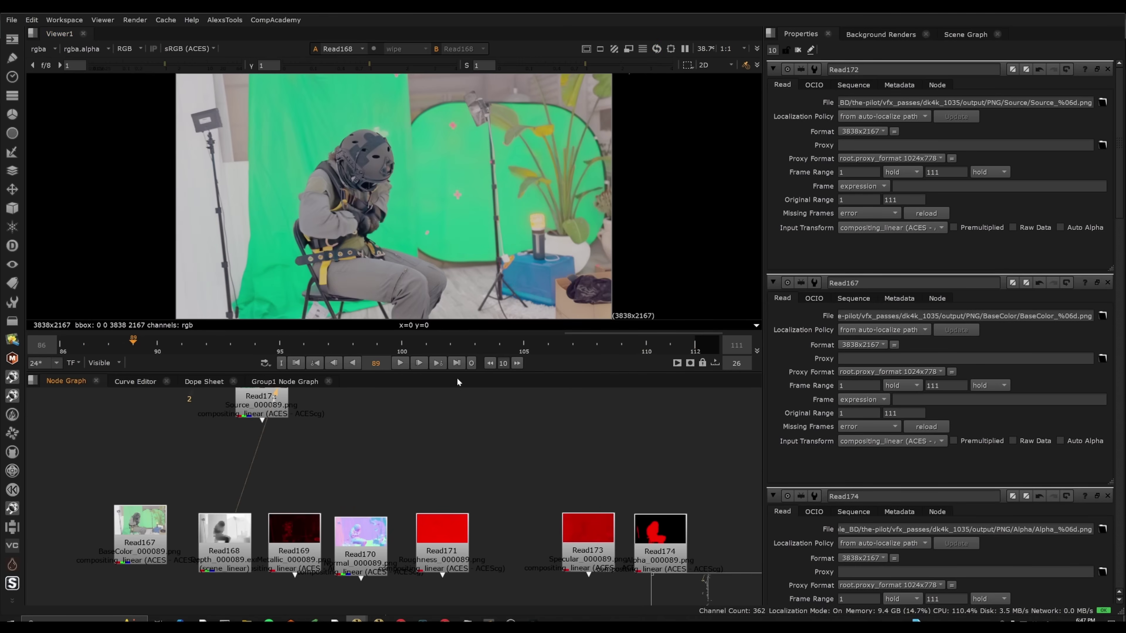
middle_click_drag(336, 527, 273, 527)
middle_click_drag(374, 497, 415, 508)
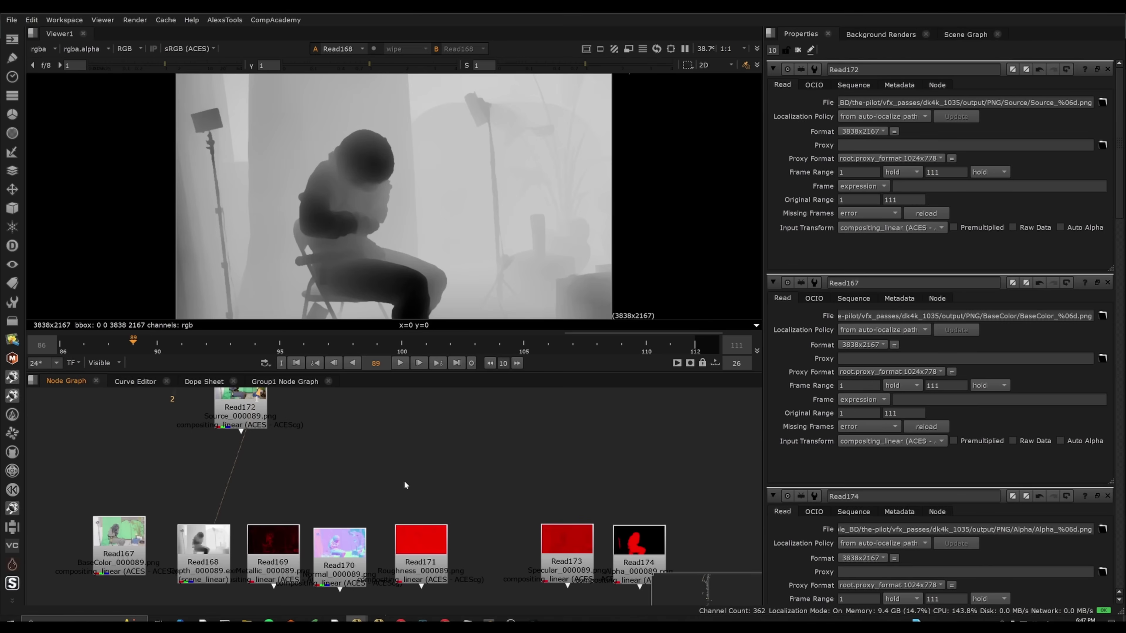
middle_click_drag(404, 483, 383, 505)
key("1")
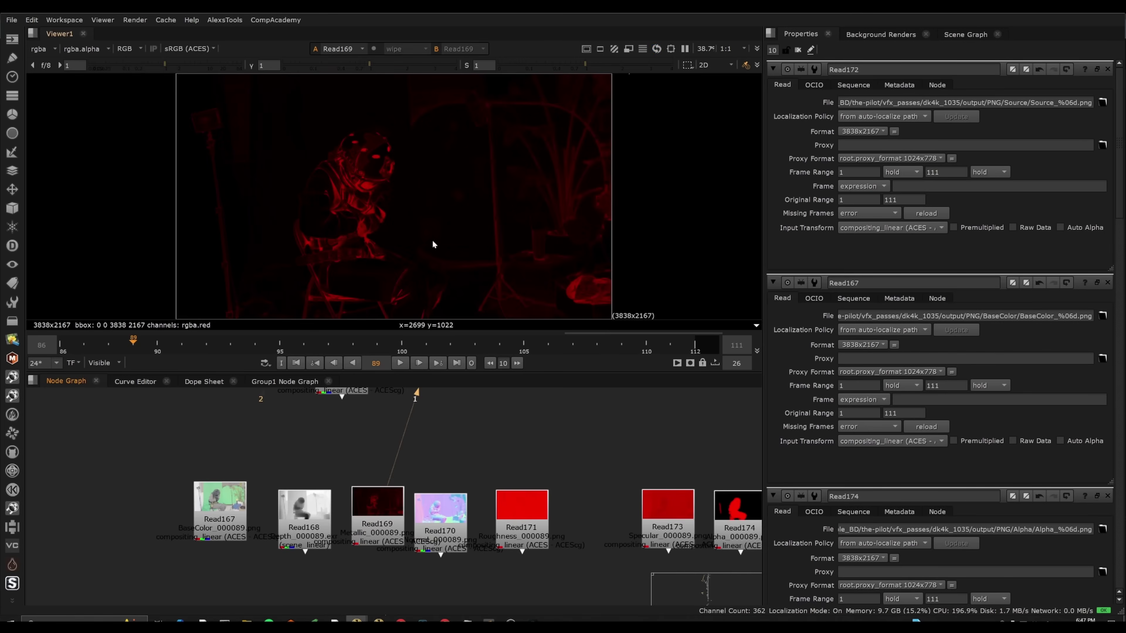
- View the Normal pass and examine the surface detail on the helmet and jacket up close
middle_click_drag(432, 522, 278, 510)
key("1")
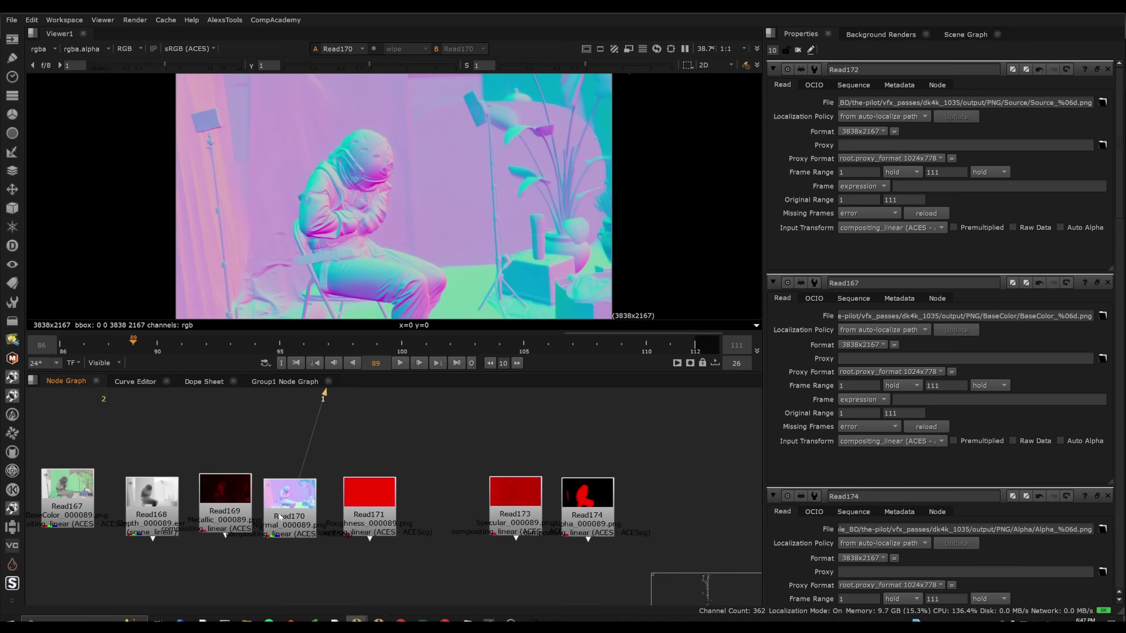
scroll(350, 185, "up", 5)
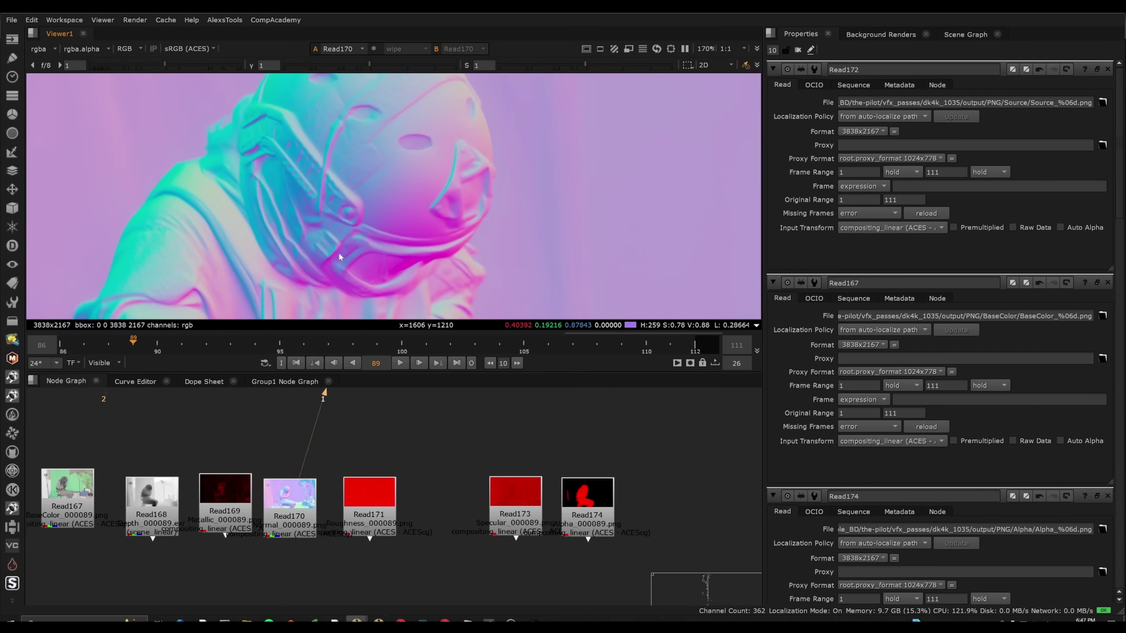
scroll(377, 152, "down", 2)
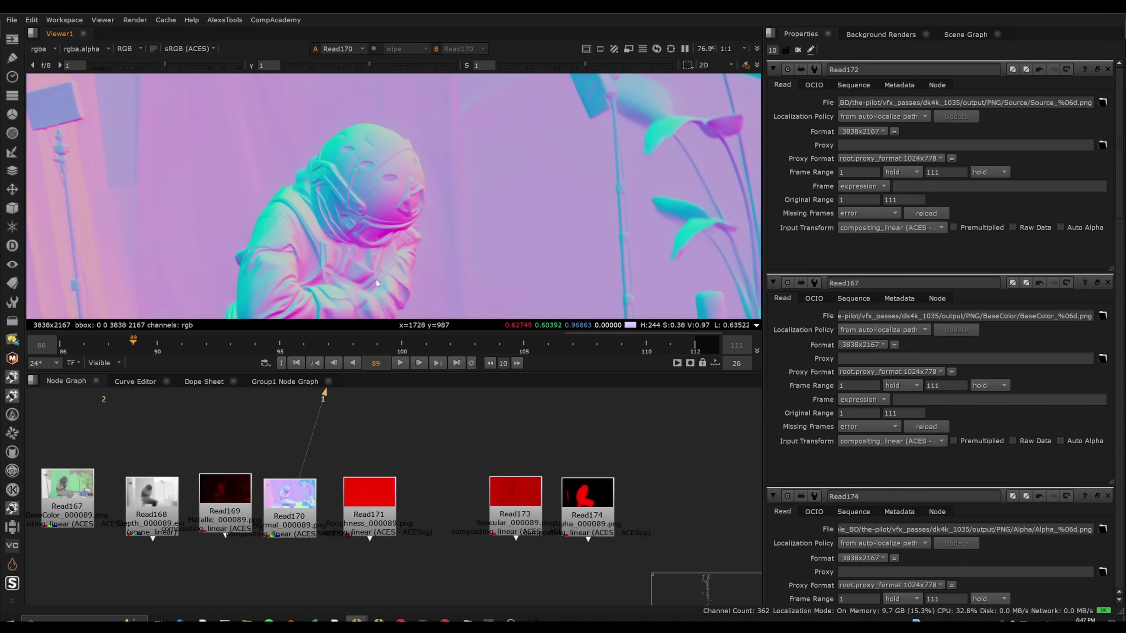
scroll(377, 283, "up", 3)
scroll(387, 188, "down", 5)
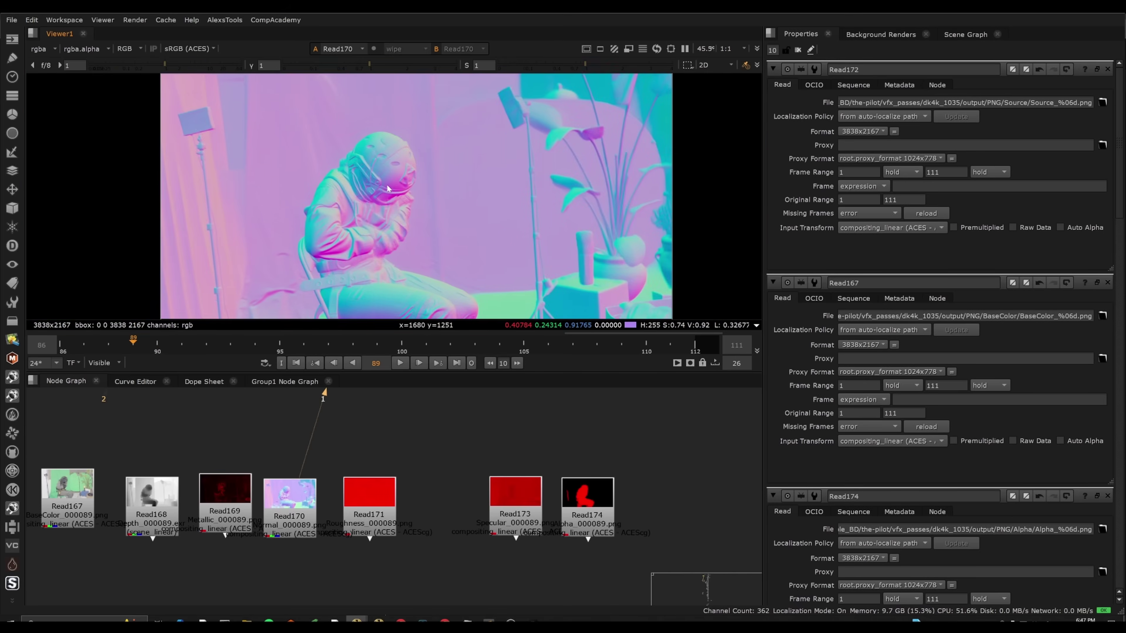
scroll(385, 189, "up", 5)
scroll(349, 479, "down", 5)
- View the Read_Normal node in the PBR Passes backdrop and examine the helmet and jacket detail for comparison
middle_click_drag(284, 443, 147, 550)
middle_click_drag(527, 436, 301, 425)
scroll(317, 488, "up", 5)
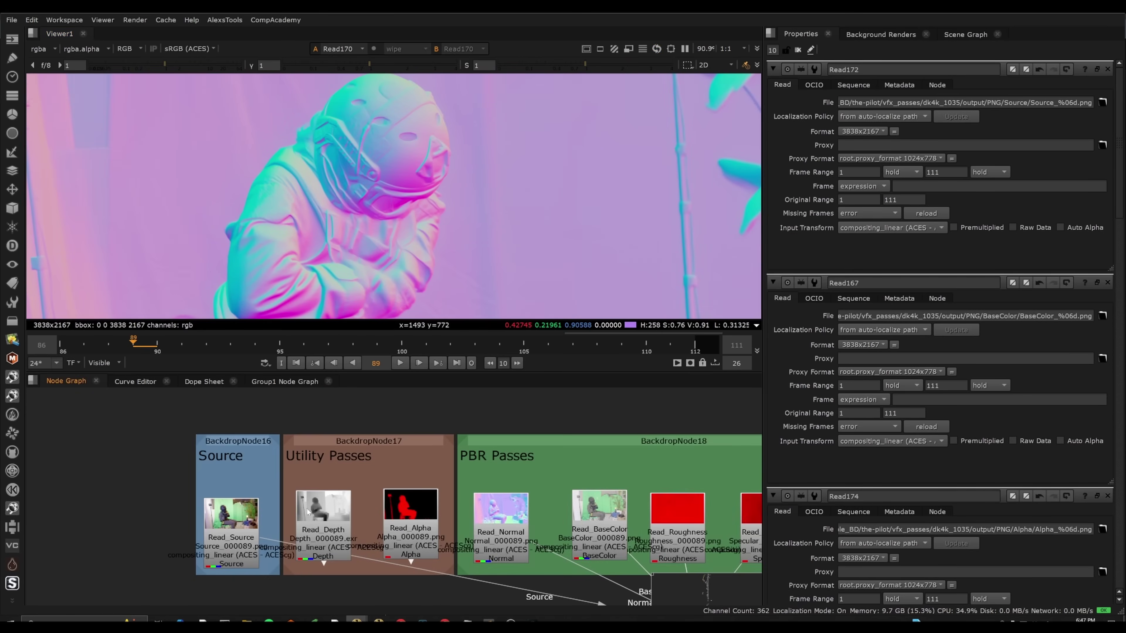
middle_click_drag(439, 510, 343, 482)
left_click(428, 514)
key("2")
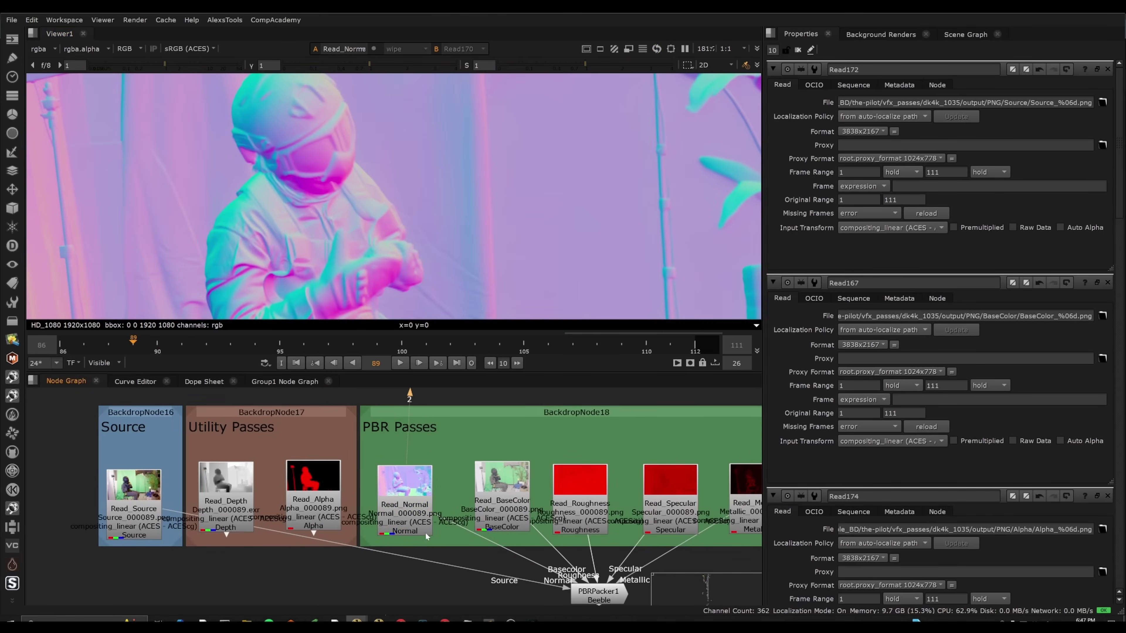
middle_click_drag(342, 280, 337, 235)
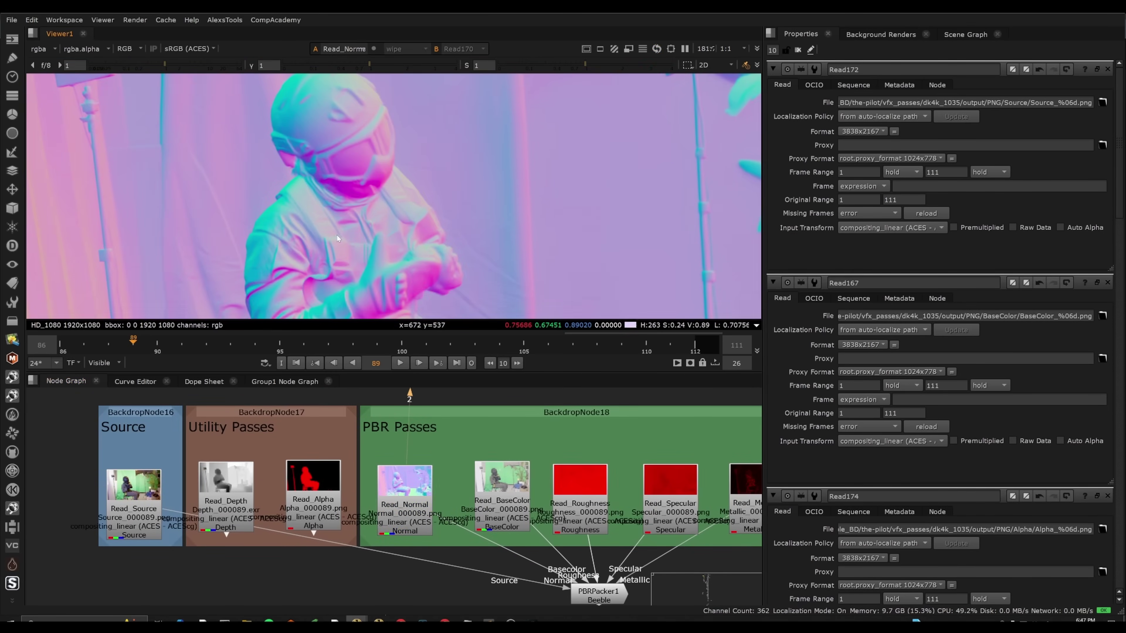
middle_click_drag(369, 183, 351, 207)
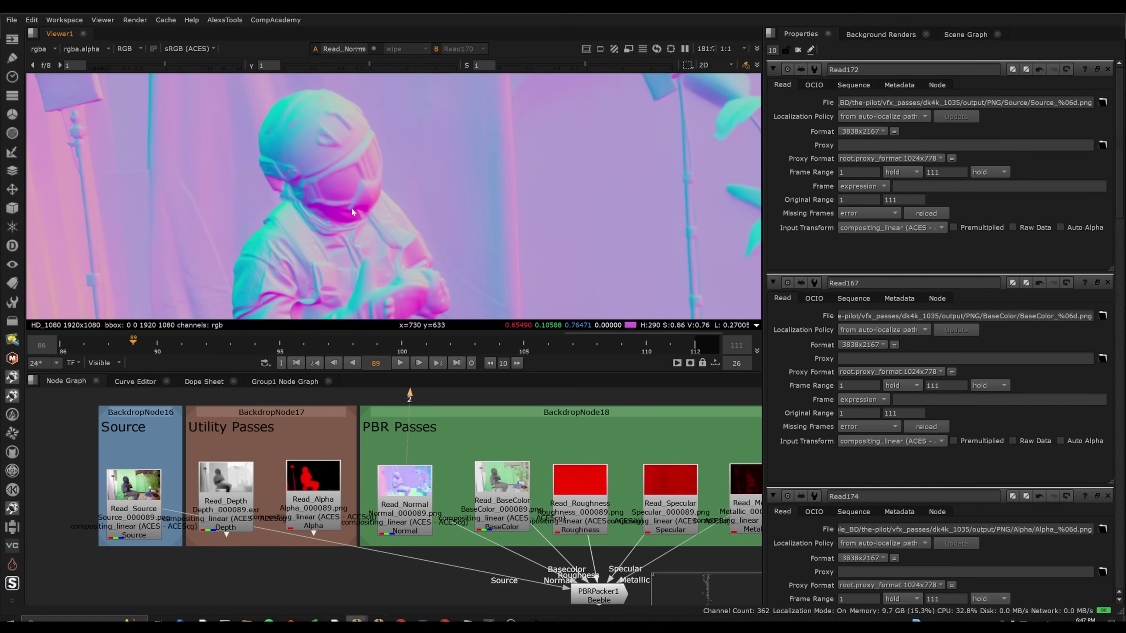
- Return to the 3838x2167 Normal pass and inspect its finer helmet detail
key("f")
key("1")
scroll(335, 515, "down", 4)
middle_click_drag(336, 515, 466, 452)
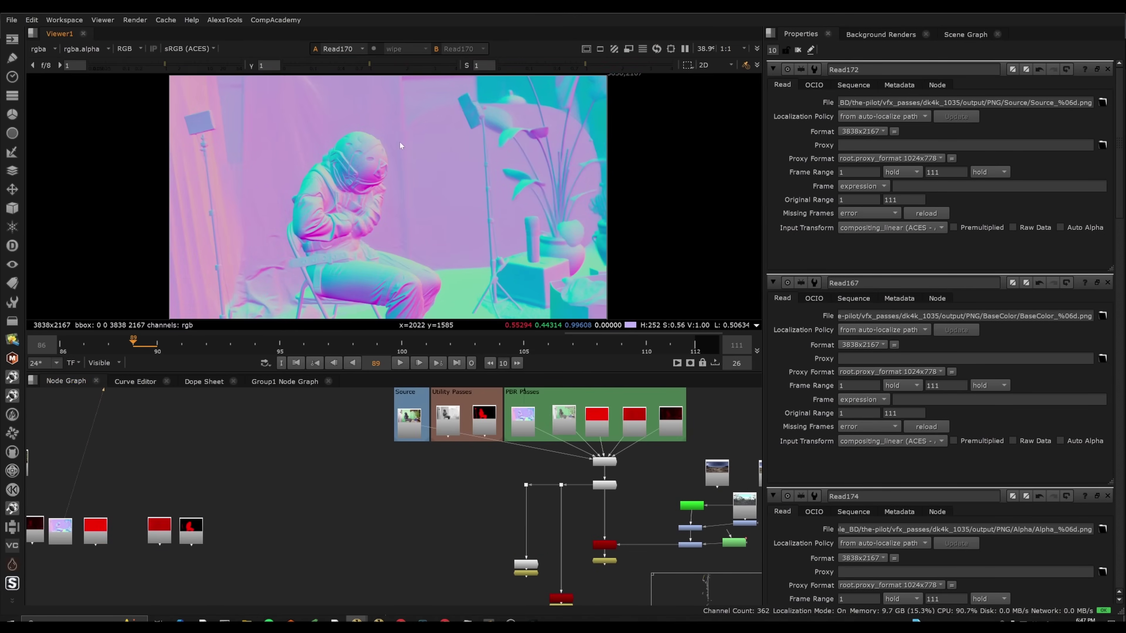
scroll(399, 141, "up", 7)
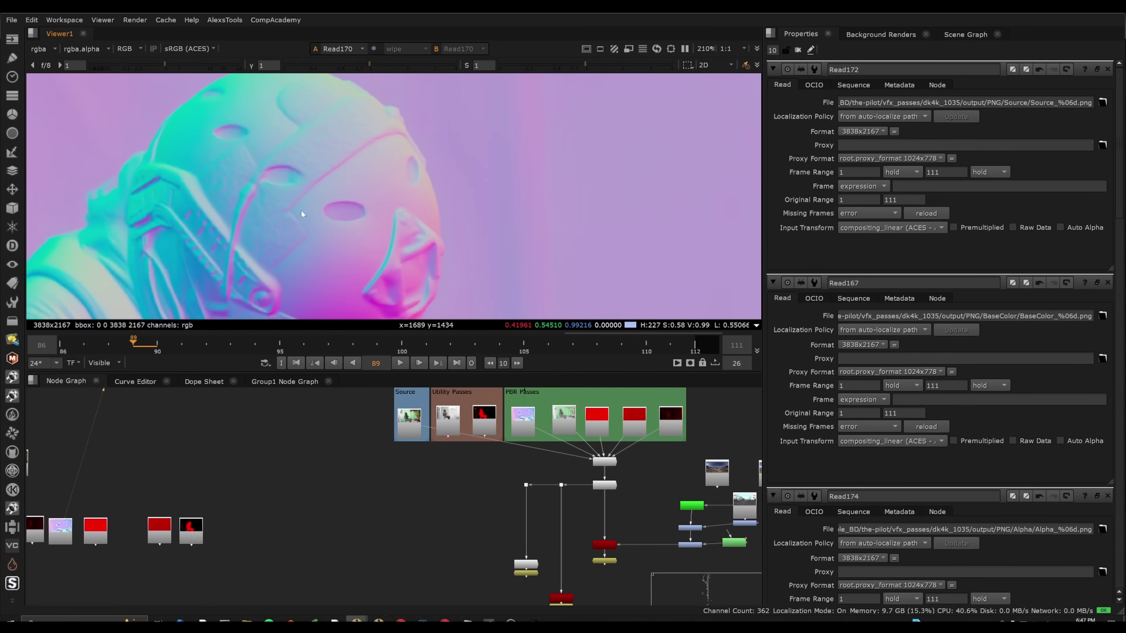
scroll(301, 211, "down", 3)
middle_click_drag(302, 211, 401, 133)
- View the Roughness pass from the 3838x2167 row of passes, fitted to the viewer
middle_click_drag(105, 527, 360, 487)
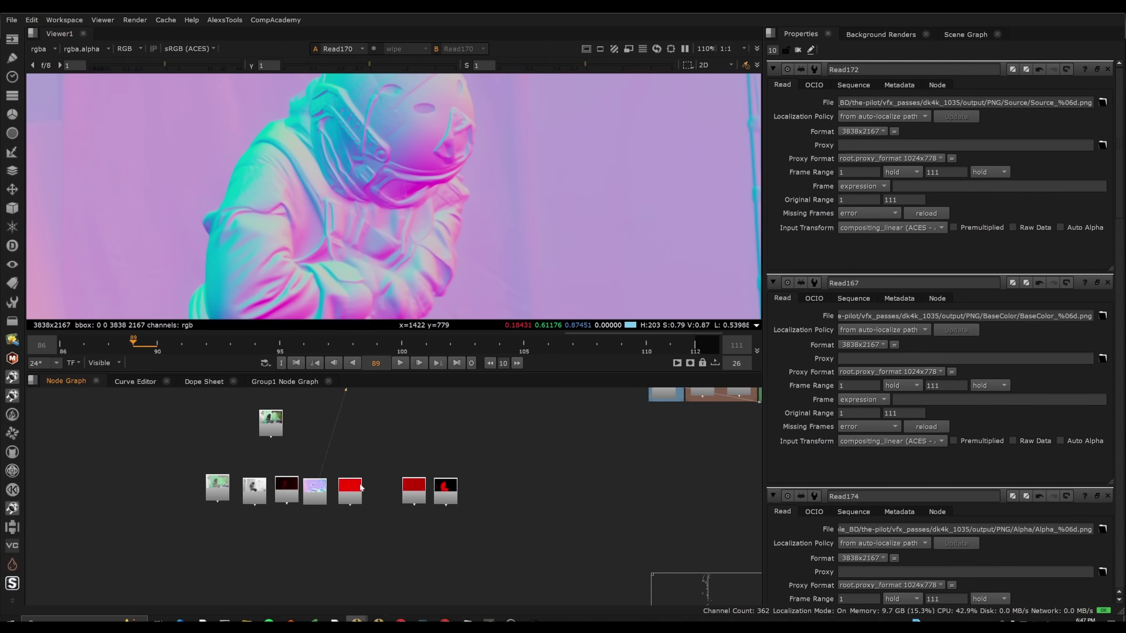
scroll(360, 487, "up", 3)
key("1")
key("f")
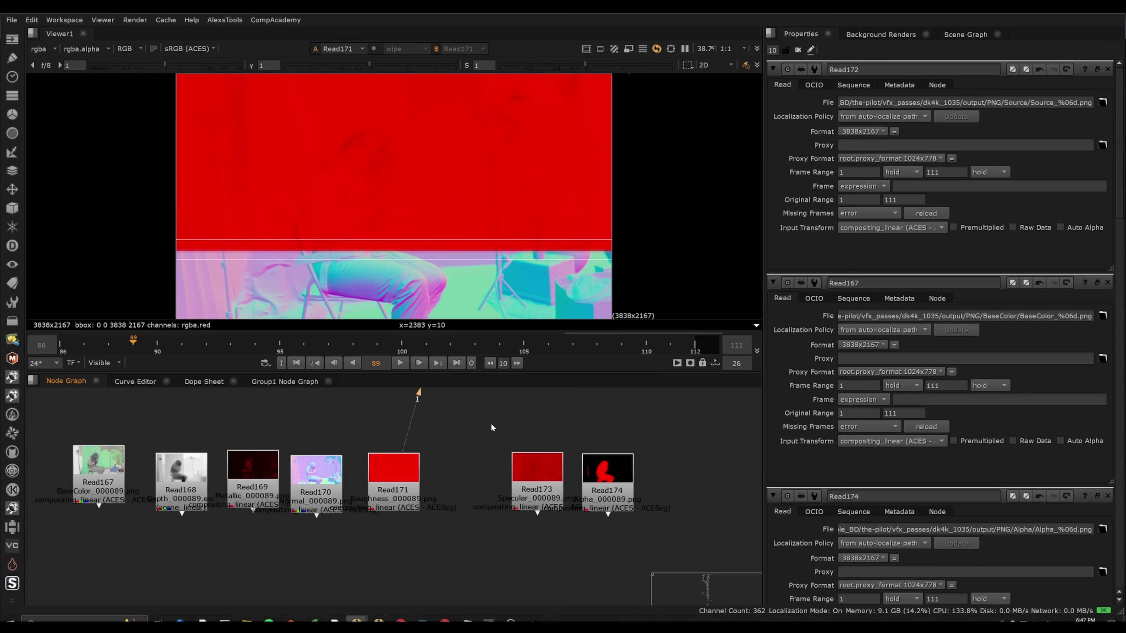
- View the Specular pass, followed by the Alpha pass
left_click(554, 491)
key("1")
left_click(487, 405)
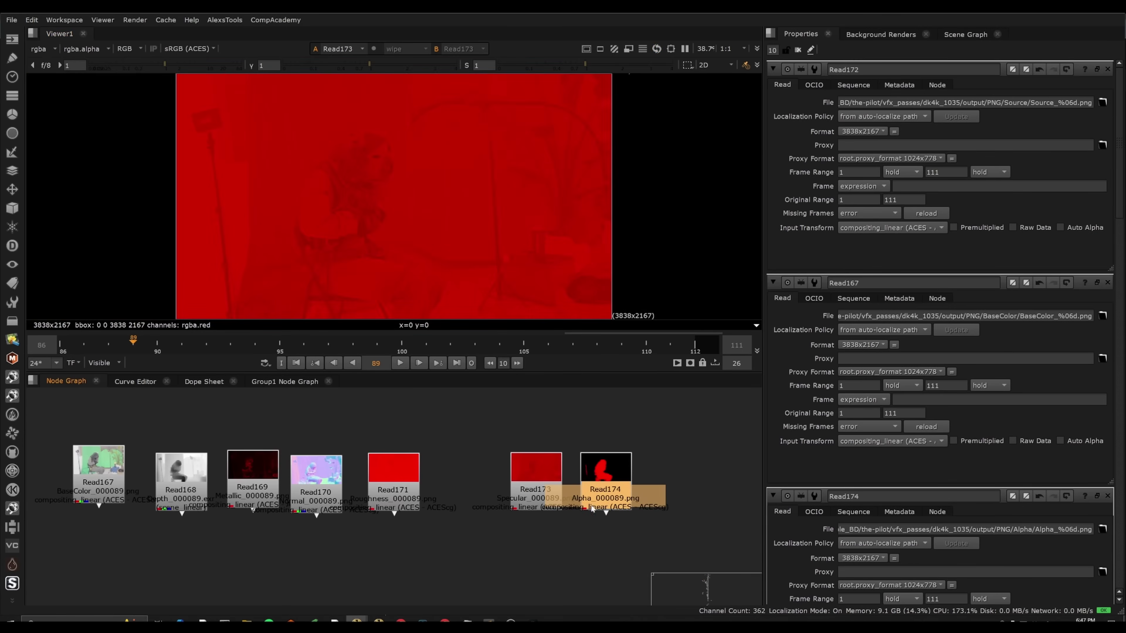
key("1")
left_click(684, 496)
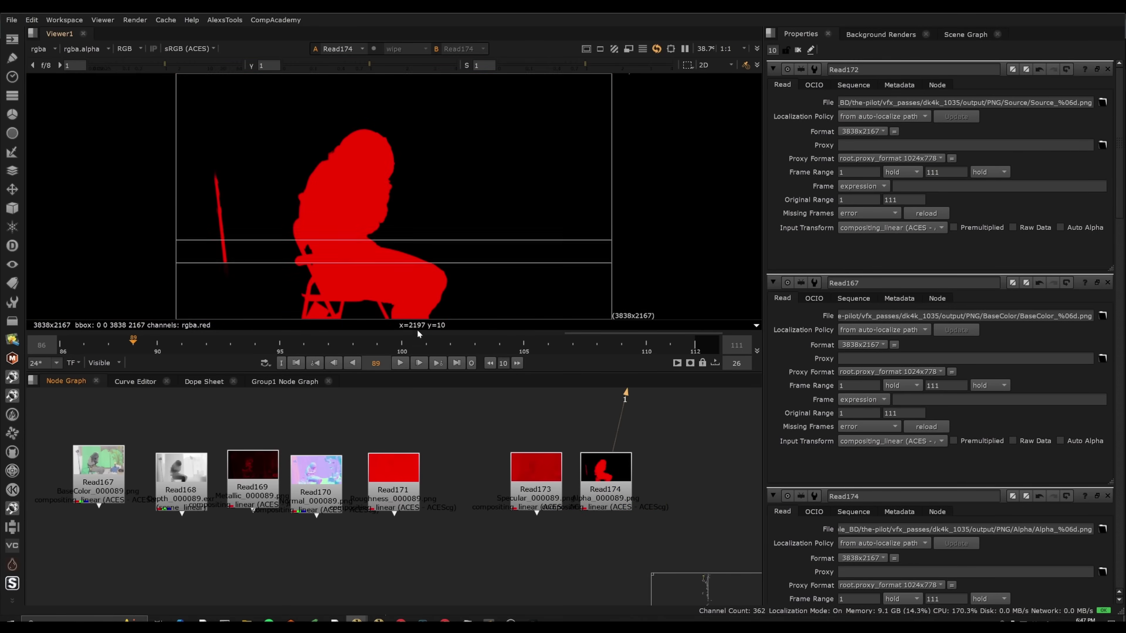
- Inspect the edges of the Alpha pass around the helmet and body during playback
scroll(378, 192, "up", 3)
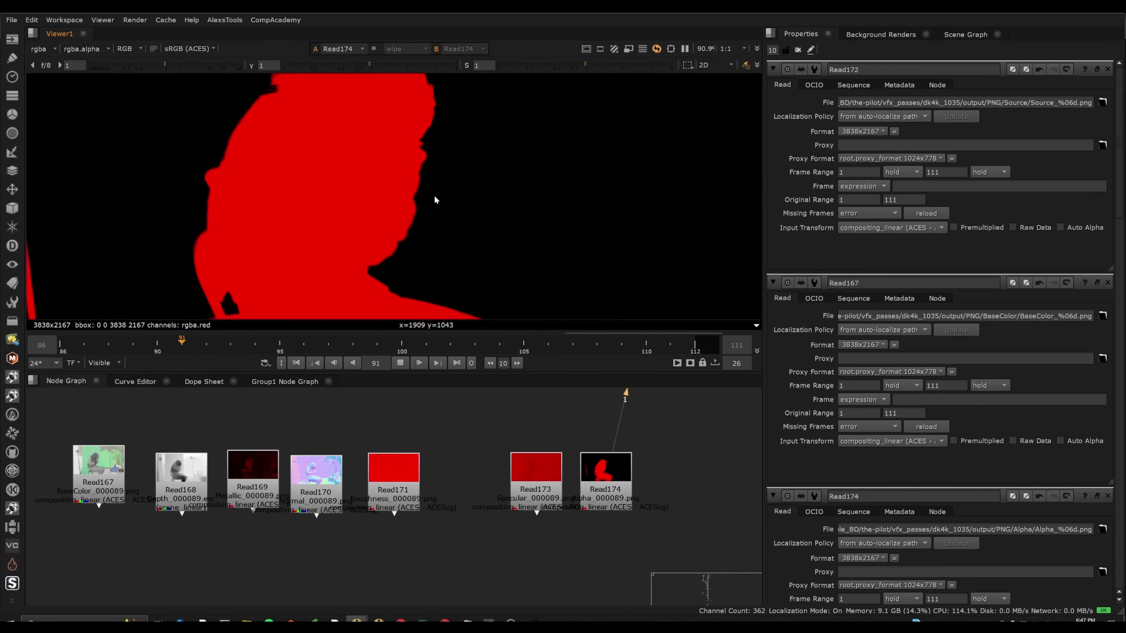
middle_click_drag(435, 196, 427, 258)
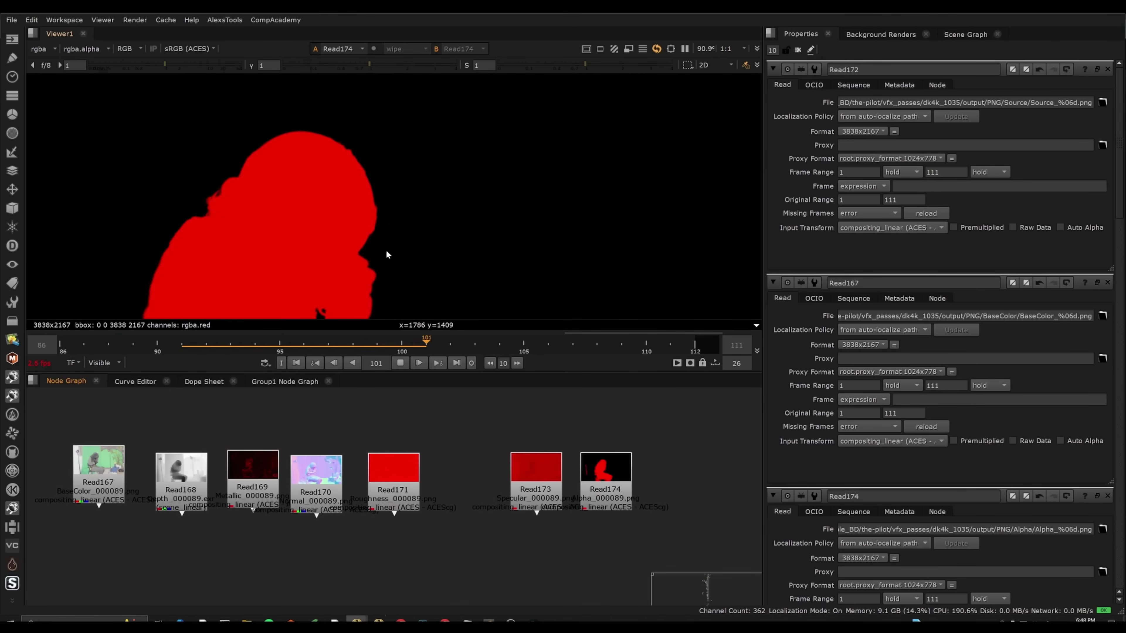
scroll(414, 203, "up", 3)
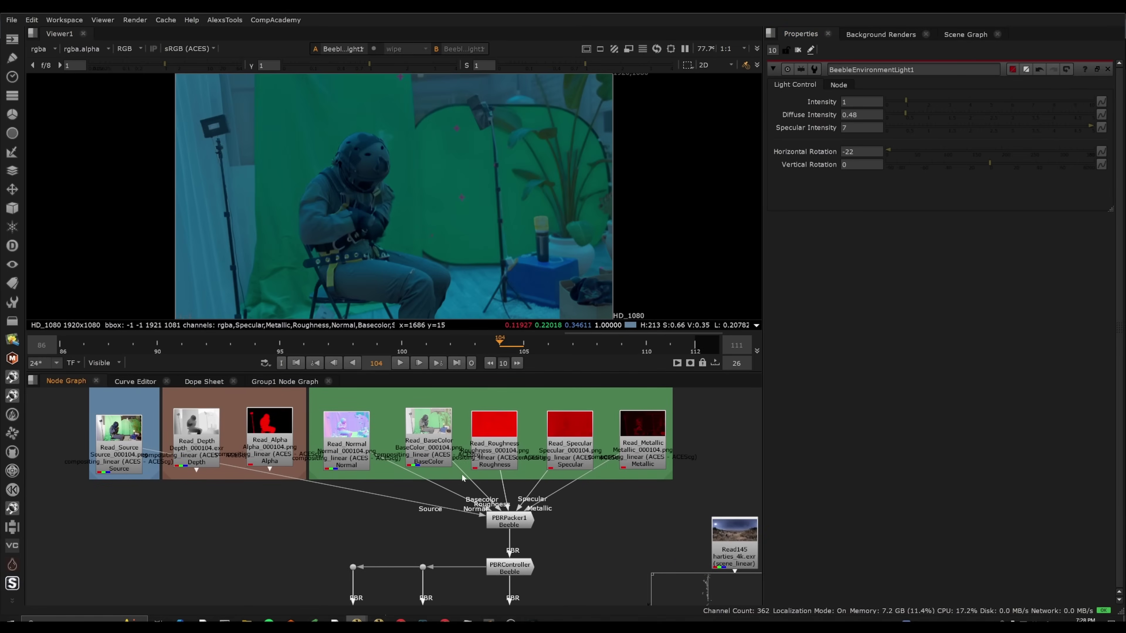
- Search the node commands for Beeble's Load PBR Passes beside the PBRPacker1 node
middle_click_drag(461, 477, 417, 459)
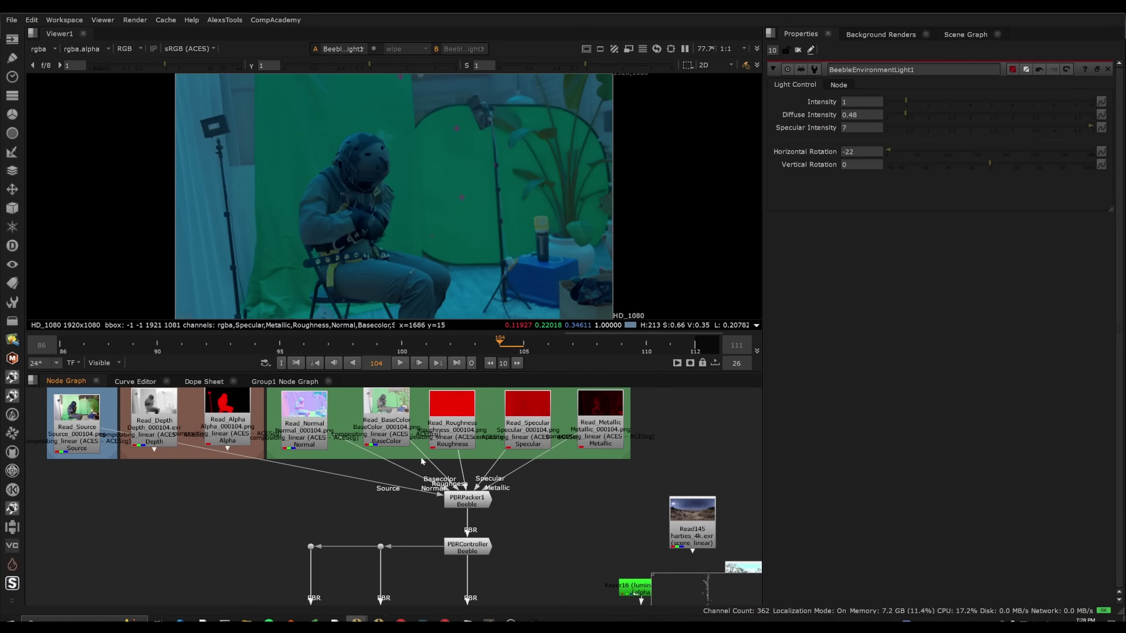
key("Tab")
type("load pb")
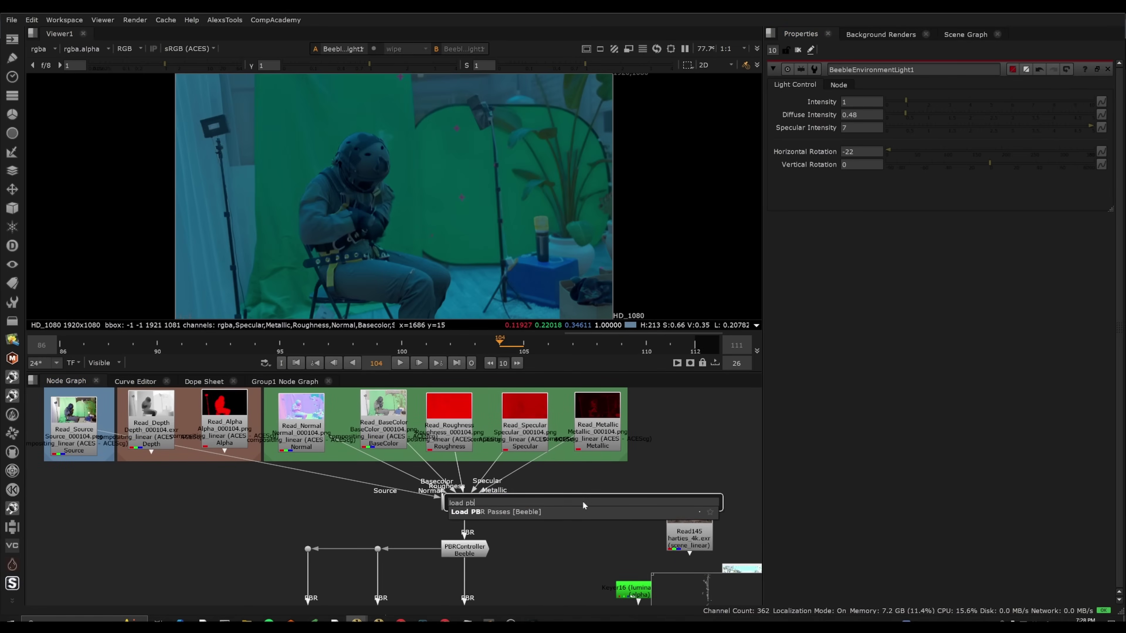
key("Return")
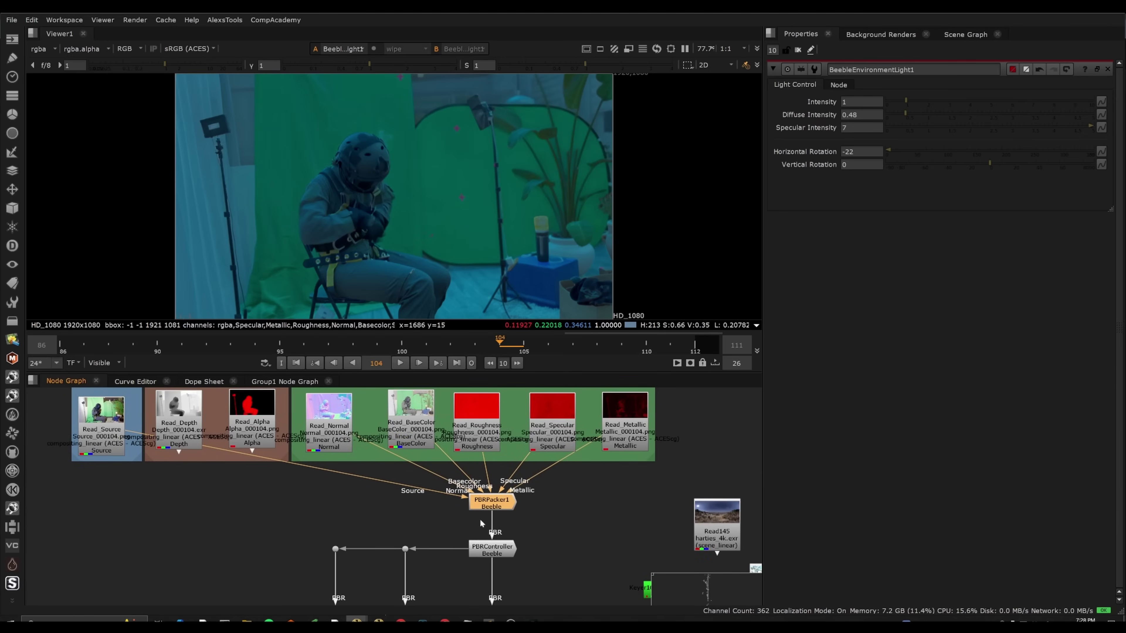
- Open the properties of the PBRController node below PBRPacker1 and view its output
scroll(479, 532, "down", 2)
scroll(499, 544, "up", 3)
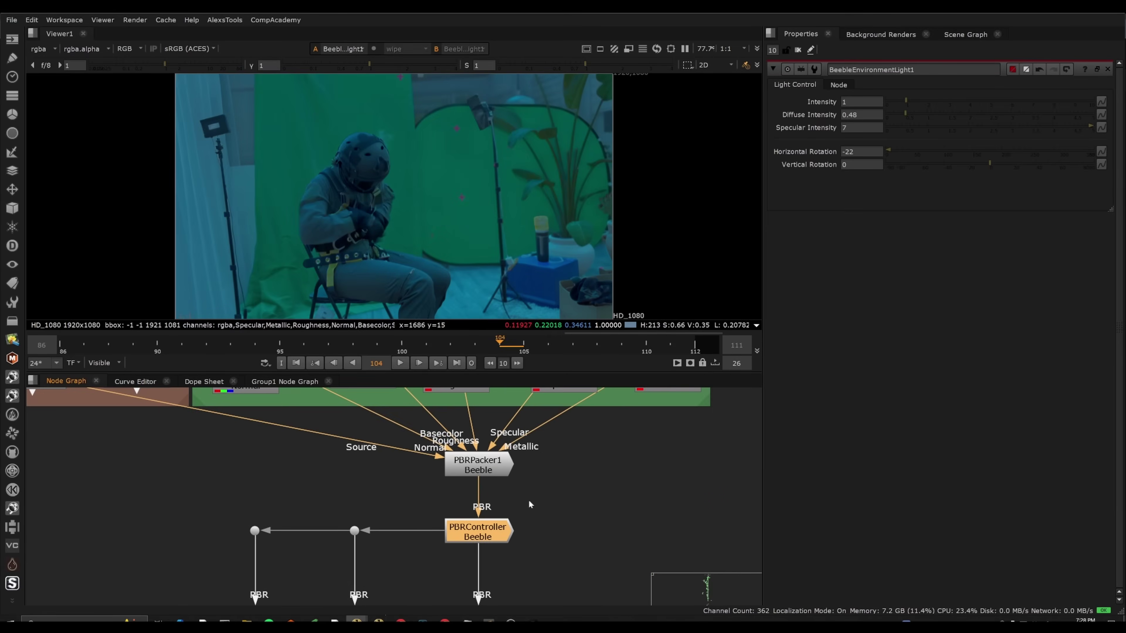
scroll(530, 505, "down", 3)
double_click(482, 523)
middle_click_drag(510, 444, 505, 496)
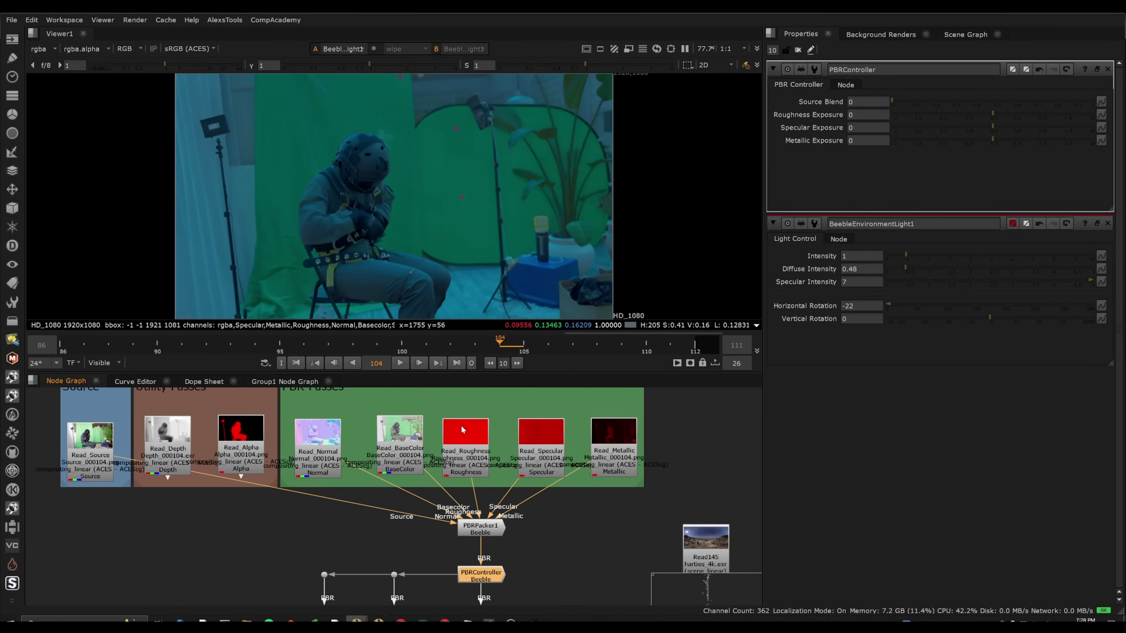
middle_click_drag(502, 437, 411, 342)
scroll(456, 482, "down", 1)
middle_click_drag(435, 479, 464, 515)
key("1")
scroll(444, 482, "up", 3)
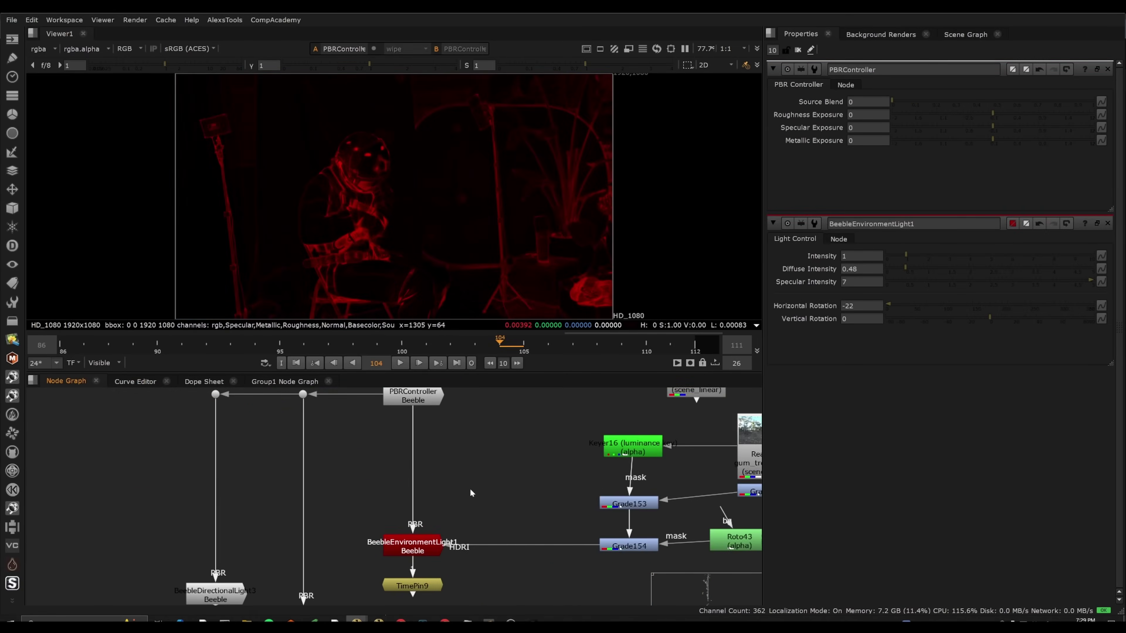
- Maximize the node graph and select BeebleEnvironmentLight1 to examine its PBR and HDRI connections
key("space")
middle_click_drag(480, 509, 515, 420)
left_click(450, 458)
middle_click_drag(451, 457, 452, 448)
scroll(459, 456, "up", 3)
middle_click_drag(571, 295, 541, 372)
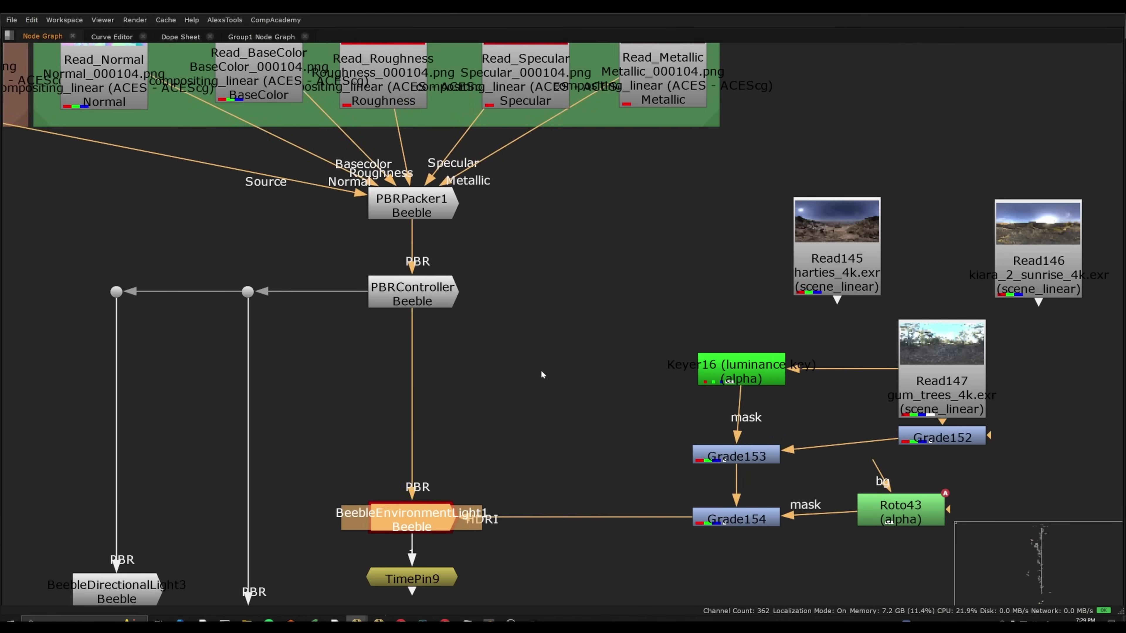
- Search the node commands for the Beeble lights and pick out the Beeble Environment Light
left_click(569, 362)
key("Tab")
type("beeble")
key("Down")
key("Down")
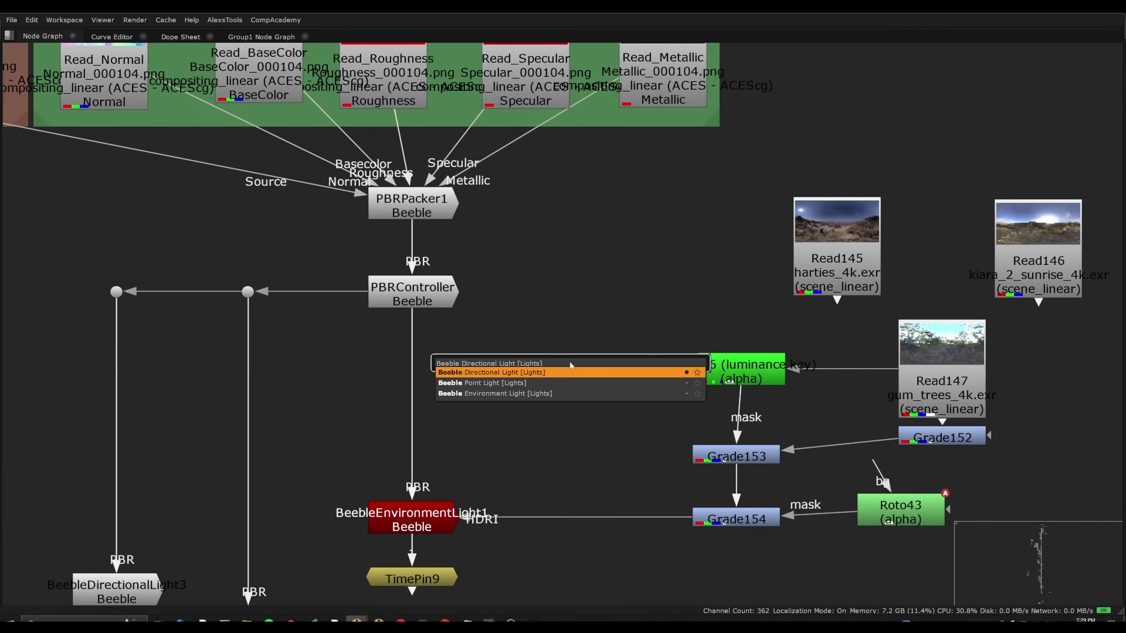
key("Down")
key("Return")
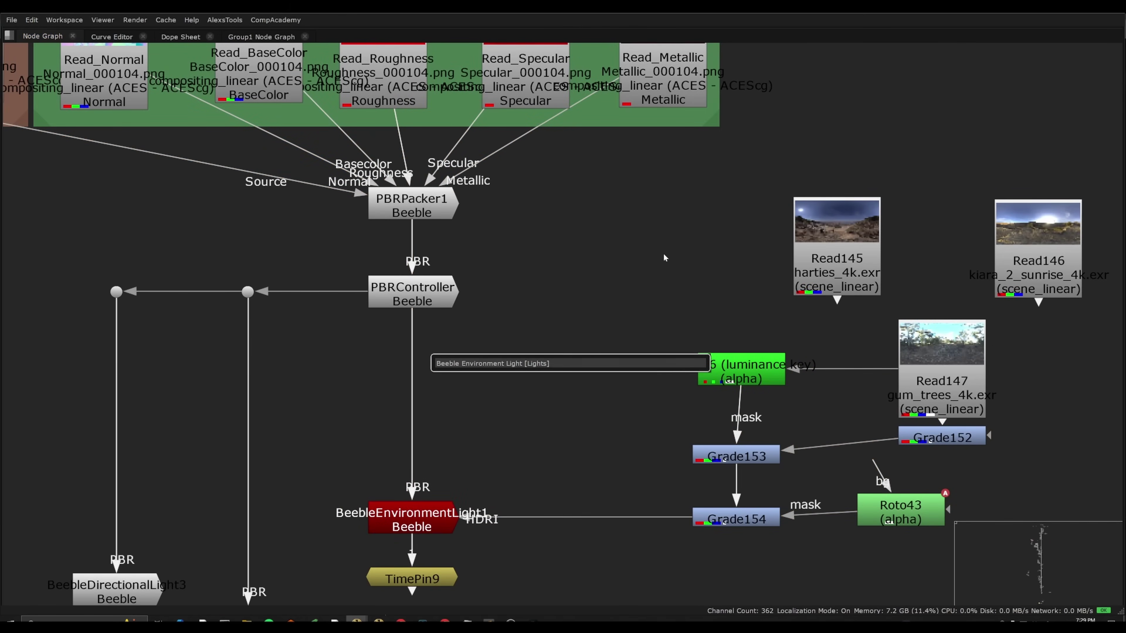
- Restore the full layout and view the output of BeebleEnvironmentLight1
left_click(399, 510)
key("space")
scroll(475, 466, "down", 3)
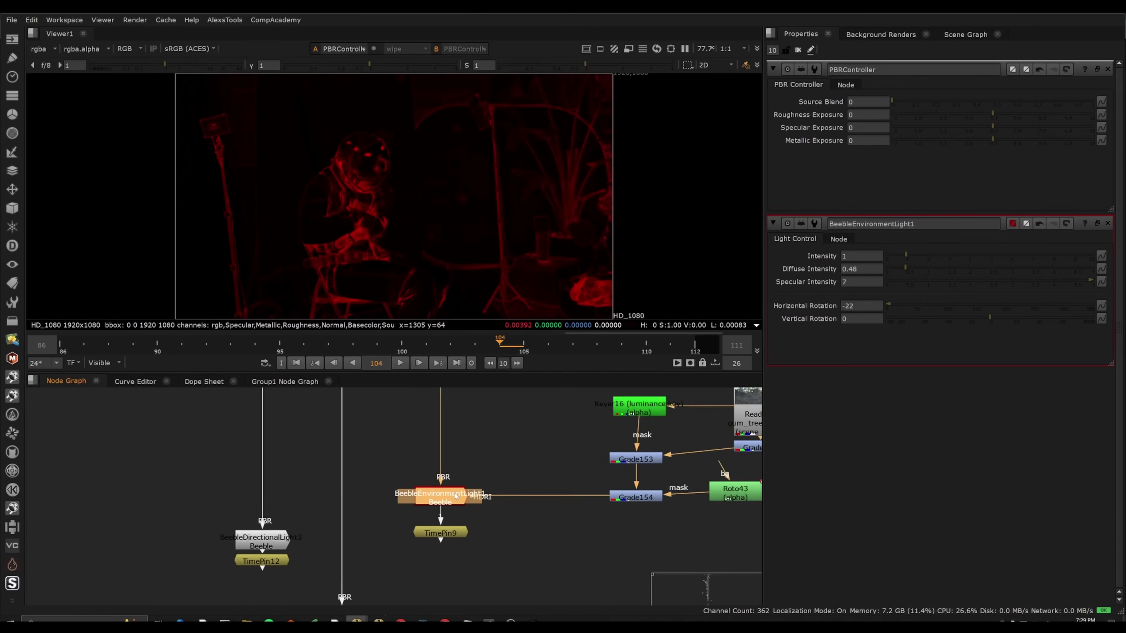
middle_click_drag(479, 463, 458, 520)
key("1")
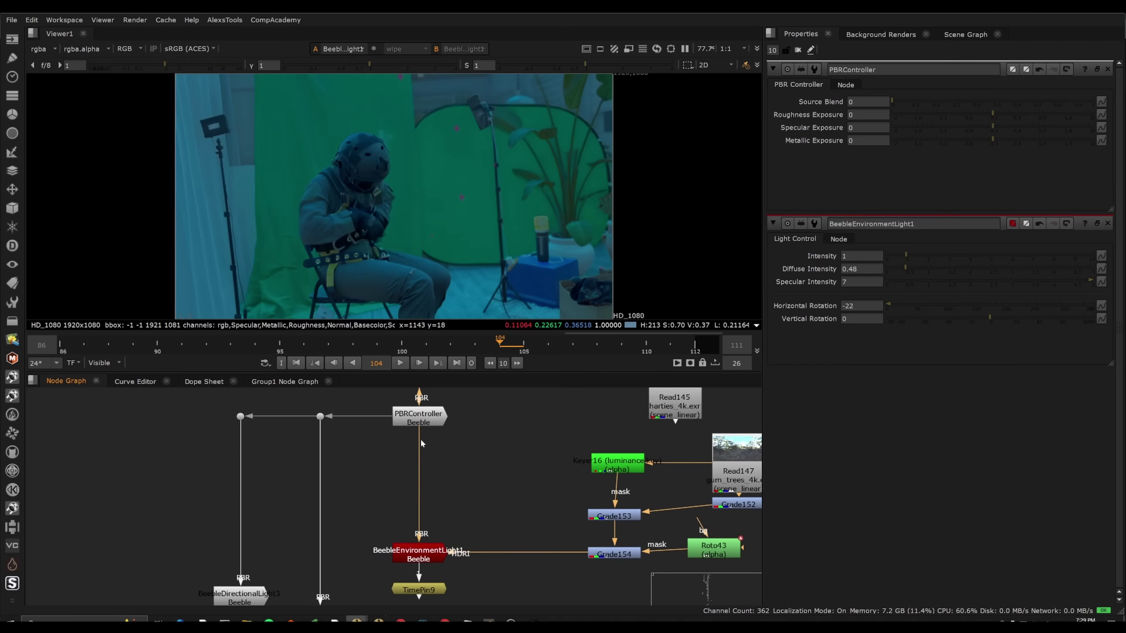
- Assign the Read_Source node to the viewer's second input for comparison with the relit image
scroll(442, 552, "down", 2)
middle_click_drag(443, 553, 452, 585)
scroll(268, 452, "up", 3)
left_click(267, 453)
key("2")
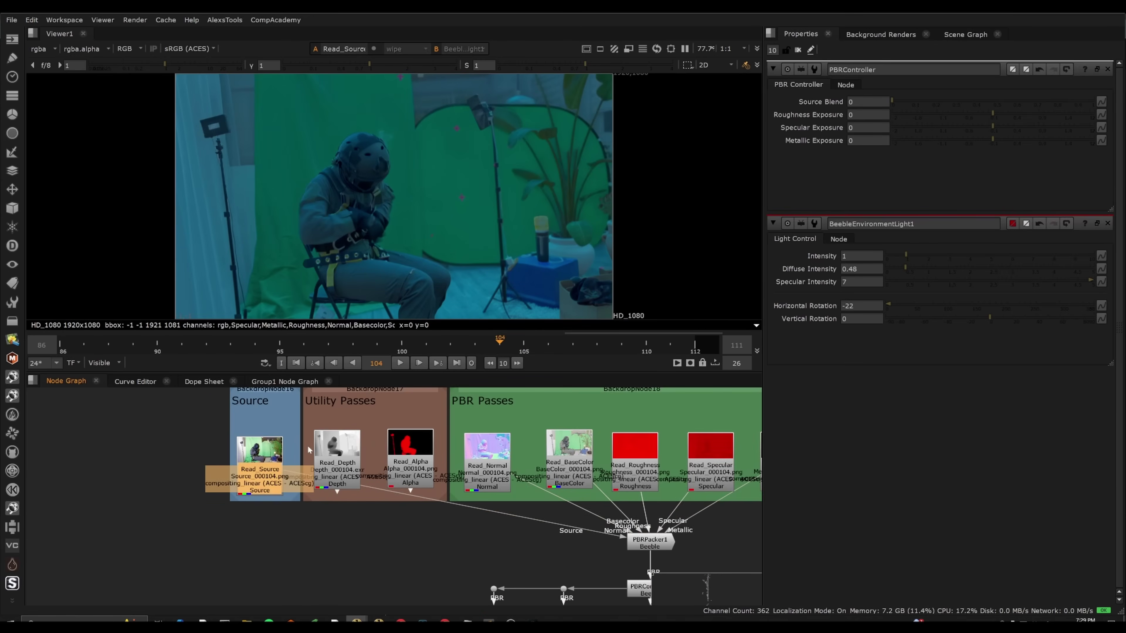
- Switch the viewer back and forth between the BeebleEnvironmentLight1 result and the source footage to compare the lighting
left_click(366, 477)
middle_click_drag(366, 478, 142, 396)
key("1")
middle_click_drag(542, 519, 417, 436)
key("2")
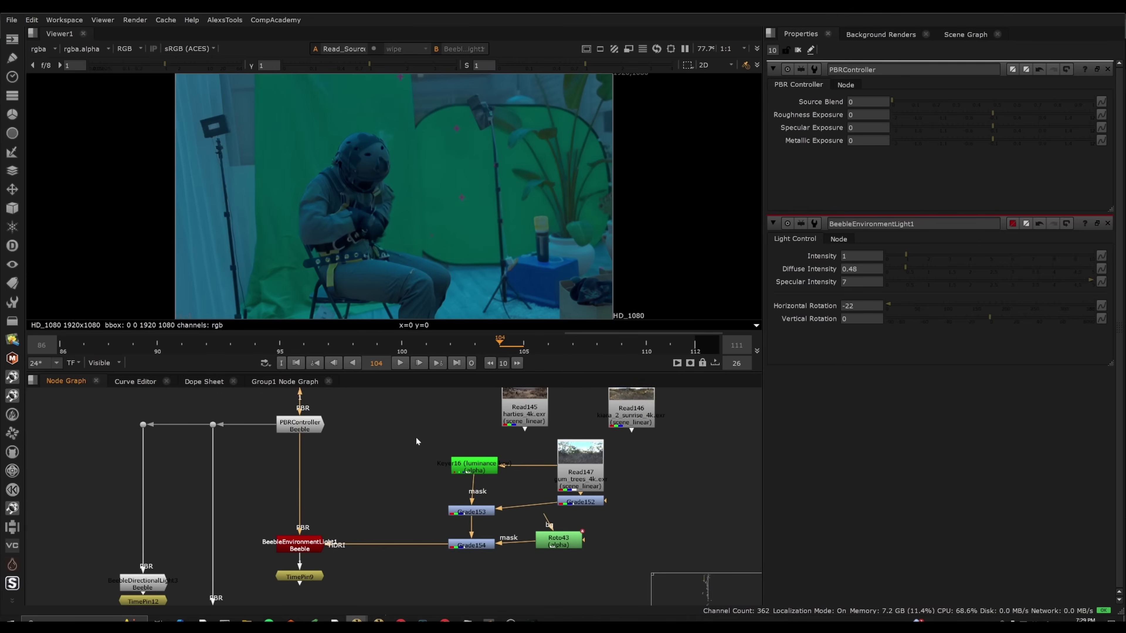
key("1")
key("2")
key("1")
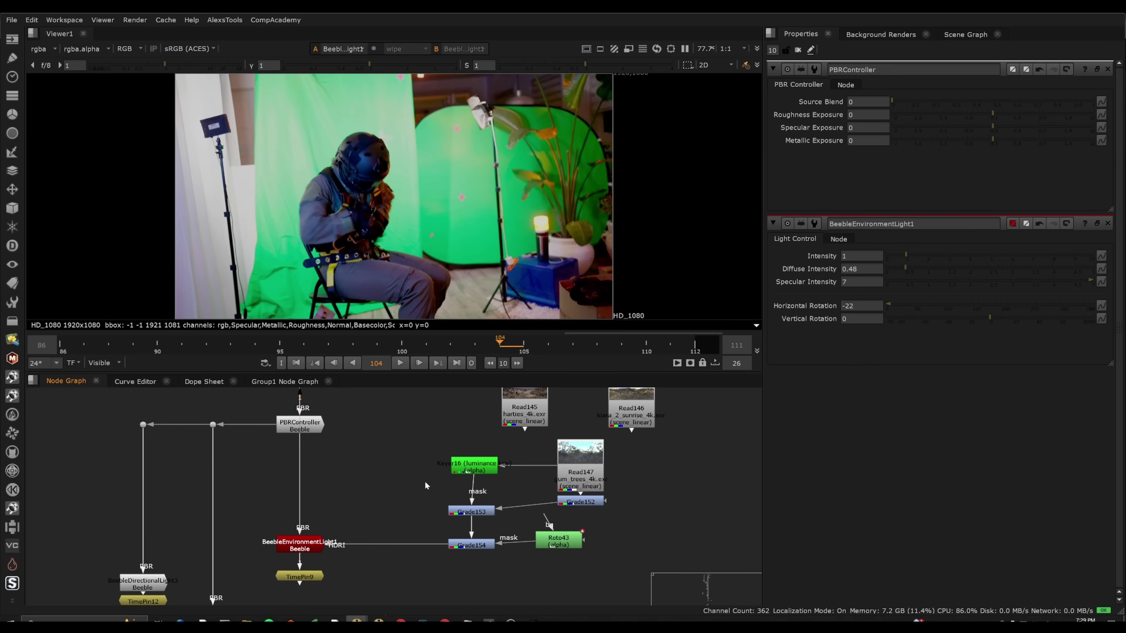
key("2")
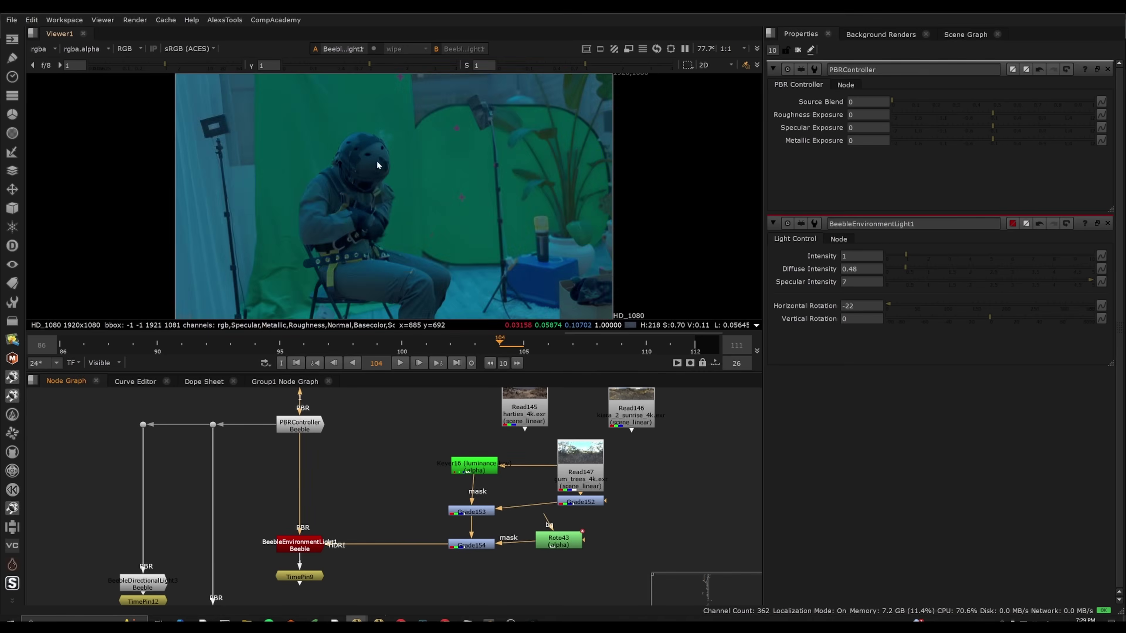
- Examine the helmet in the relit image up close, refit the frame, and compare it with the source again
scroll(365, 192, "up", 3)
scroll(364, 192, "down", 3)
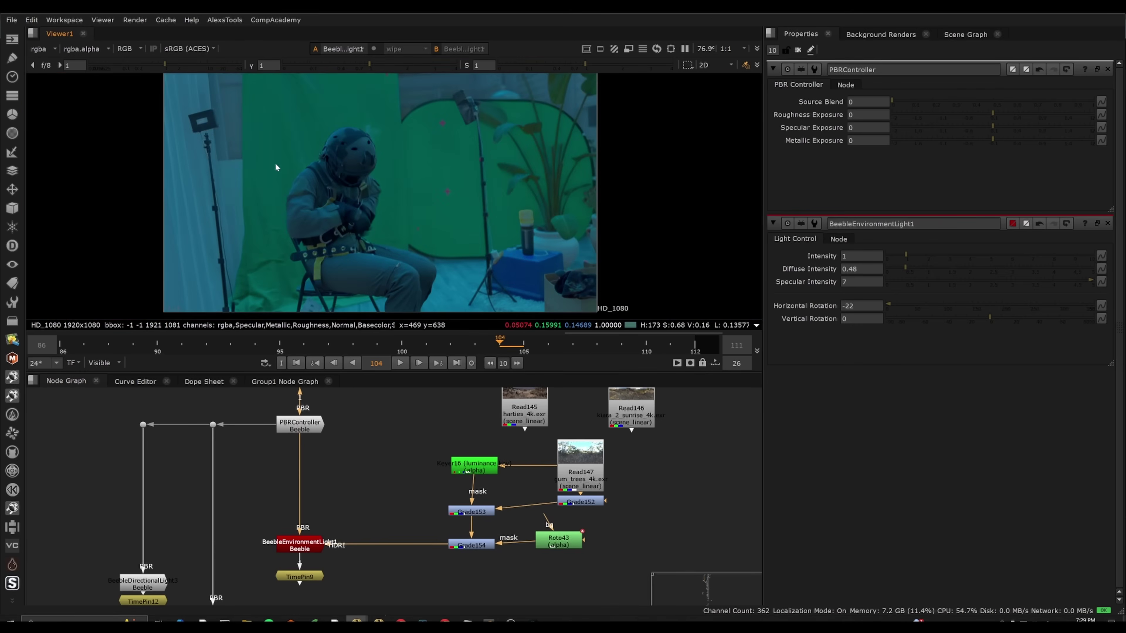
key("f")
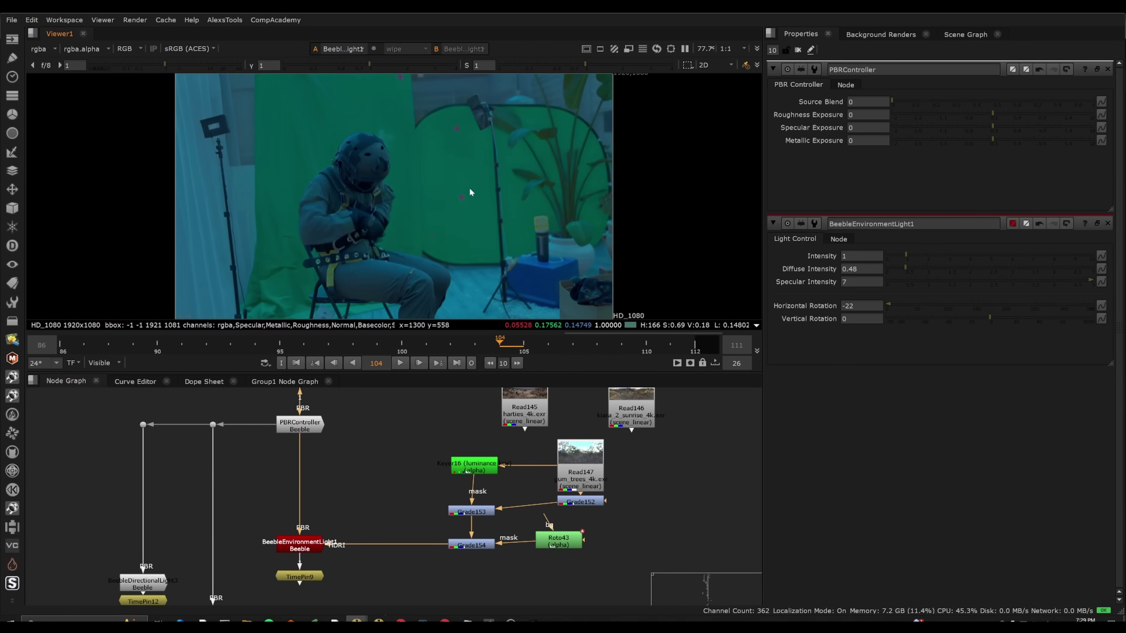
key("2")
middle_click_drag(379, 510, 377, 556)
key("1")
middle_click_drag(372, 487, 350, 472)
- Move Read145 (harties_4k.exr) closer to BeebleEnvironmentLight1 and connect it as the light's HDRI input in place of Grade154
key("space")
middle_click_drag(404, 502, 459, 429)
left_click_drag(560, 369, 432, 425)
scroll(443, 431, "up", 2)
middle_click_drag(345, 499, 369, 513)
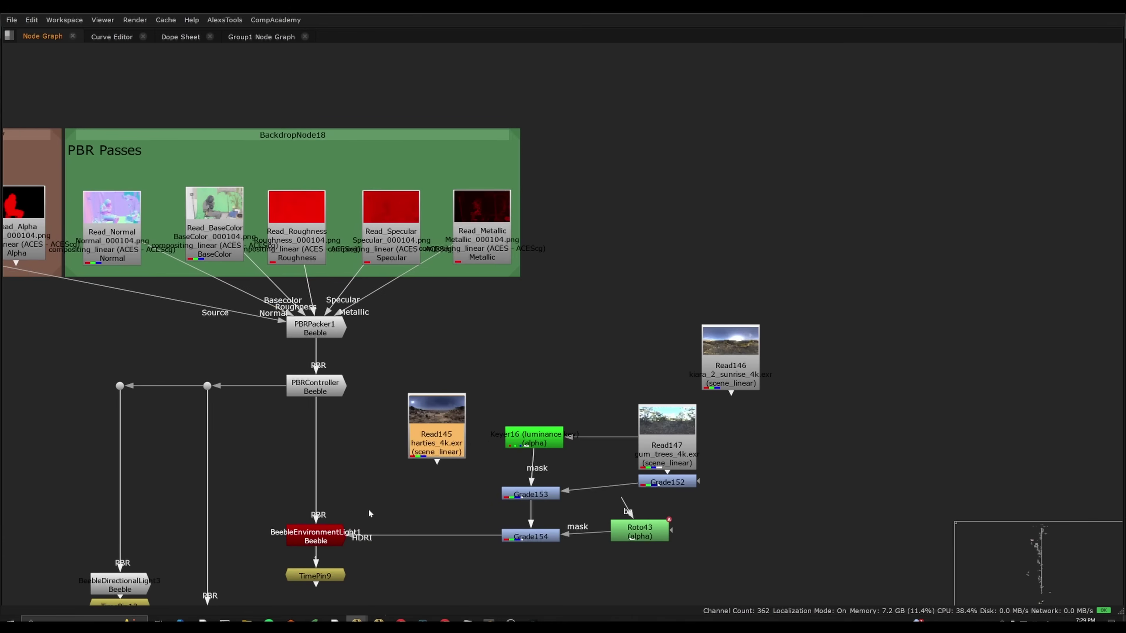
left_click(338, 535)
key("space")
left_click(376, 553)
left_click_drag(487, 535, 456, 438)
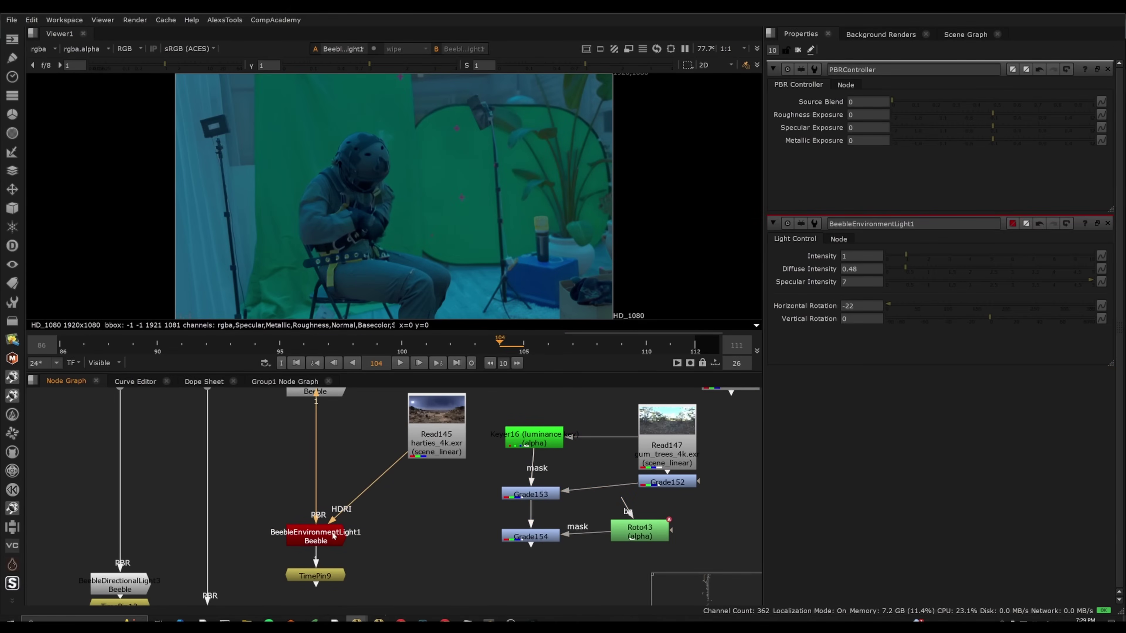
- Open BeebleEnvironmentLight1's properties and set its Diffuse Intensity to 0.72 and Specular Intensity to 1.02
double_click(315, 536)
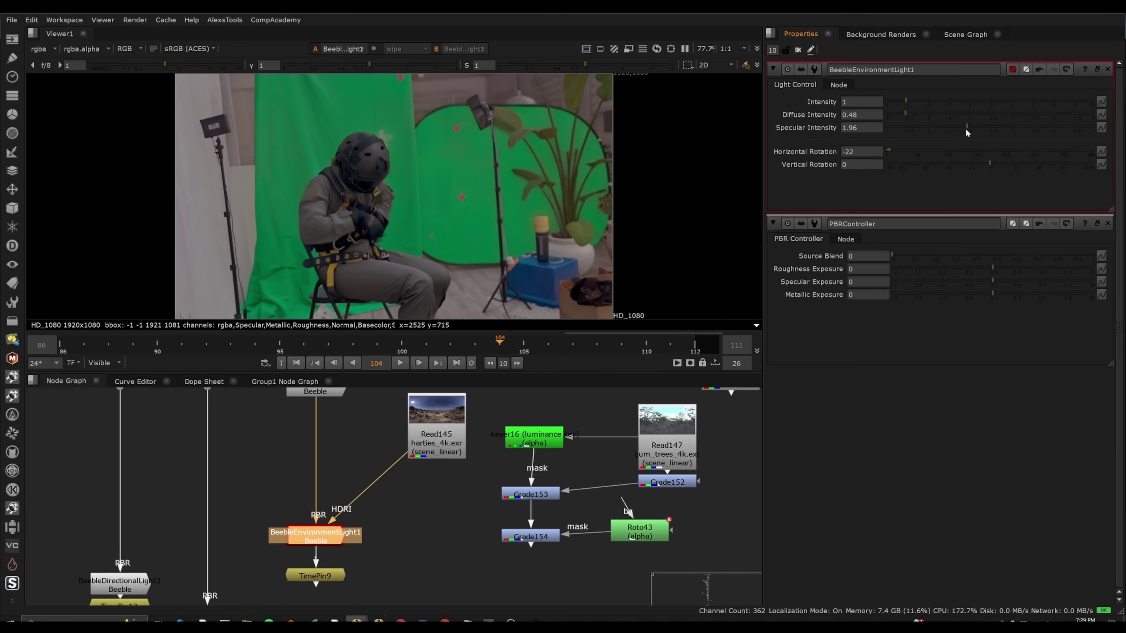
left_click(964, 128)
left_click(959, 113)
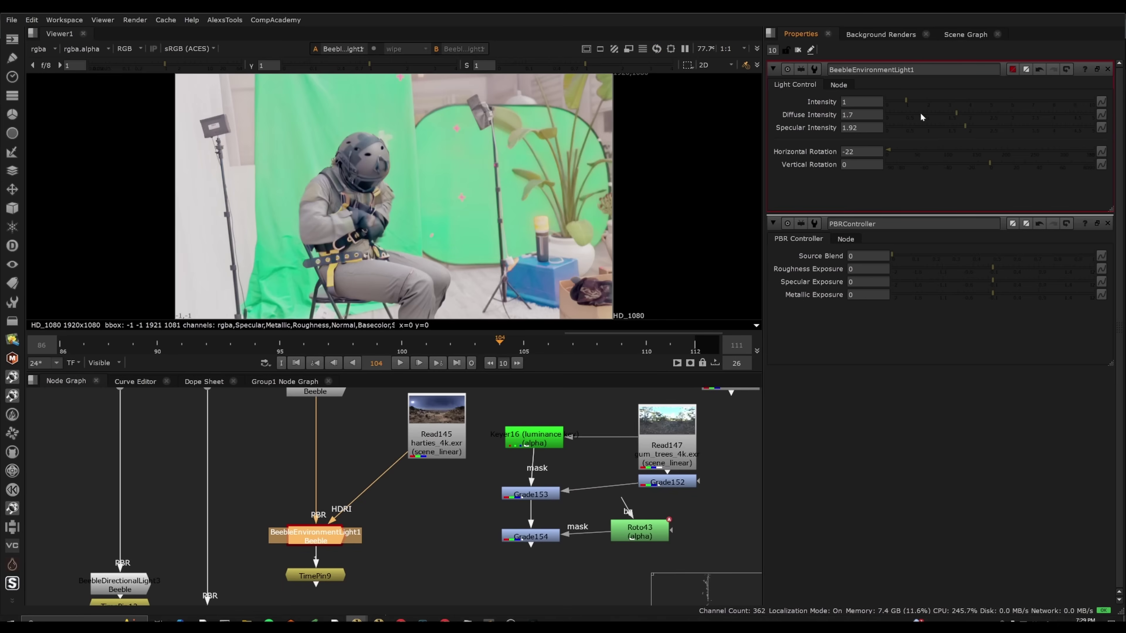
left_click(920, 114)
left_click(927, 128)
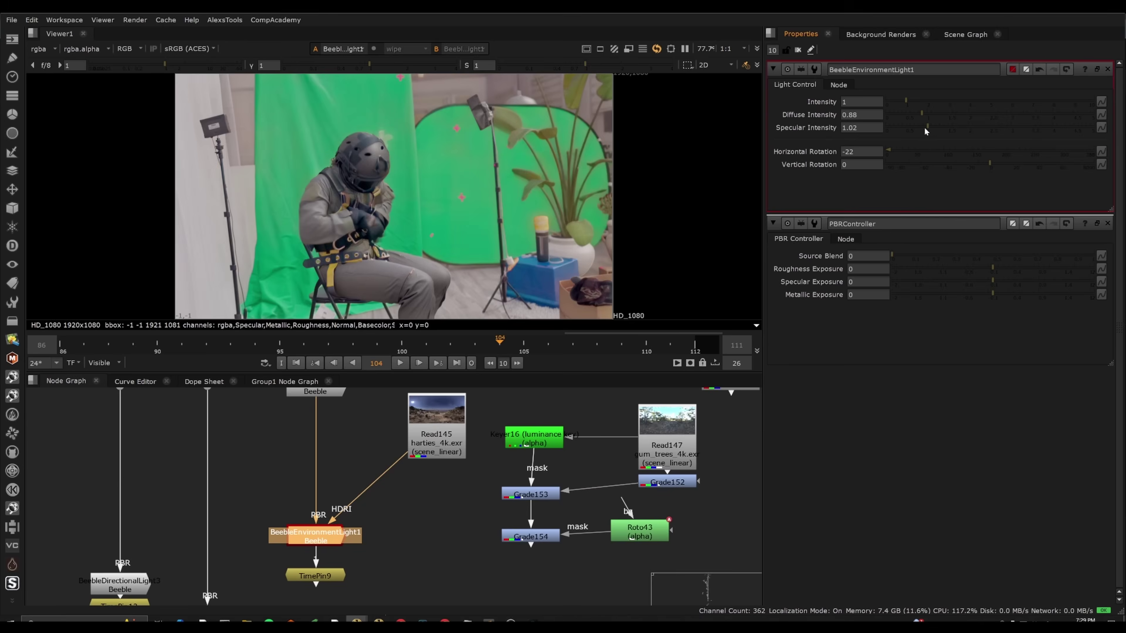
left_click(915, 114)
left_click(895, 101)
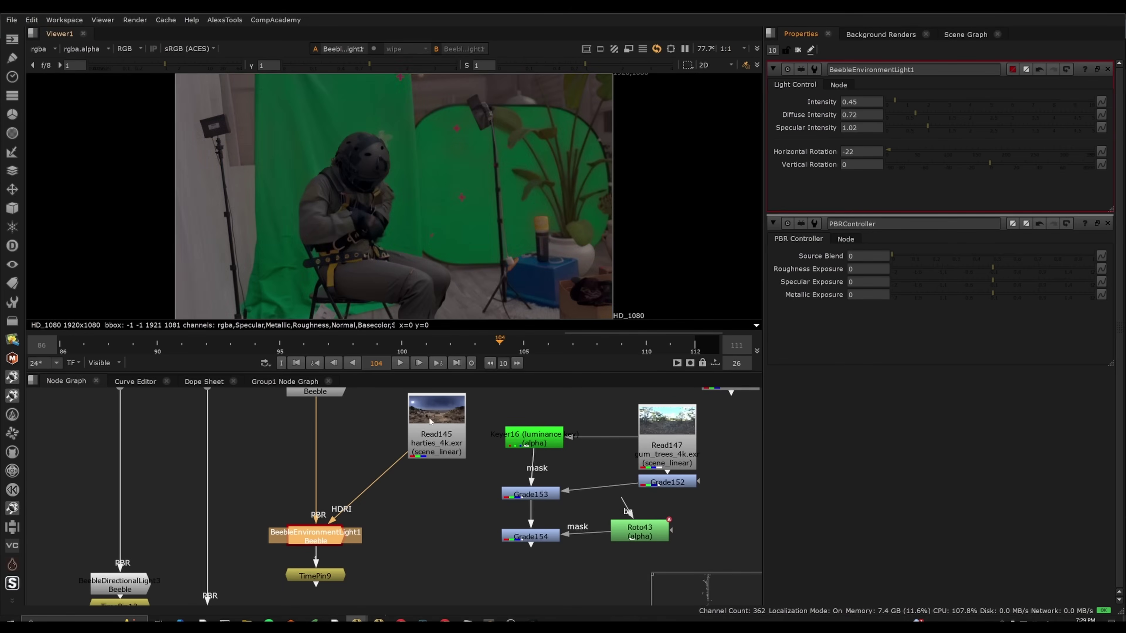
key("ctrl+z")
- Try Read146 (kiara_2_sunrise_4k.exr) as the HDRI input of BeebleEnvironmentLight1
middle_click_drag(388, 474, 395, 501)
scroll(395, 501, "down", 2)
mouse_move(396, 501)
left_mouse_down()
mouse_move(664, 416)
mouse_move(410, 508)
left_mouse_up()
- Review the relit image alongside the Source, Utility and PBR Passes nodes that feed PBRPacker1
middle_click_drag(354, 395, 491, 465)
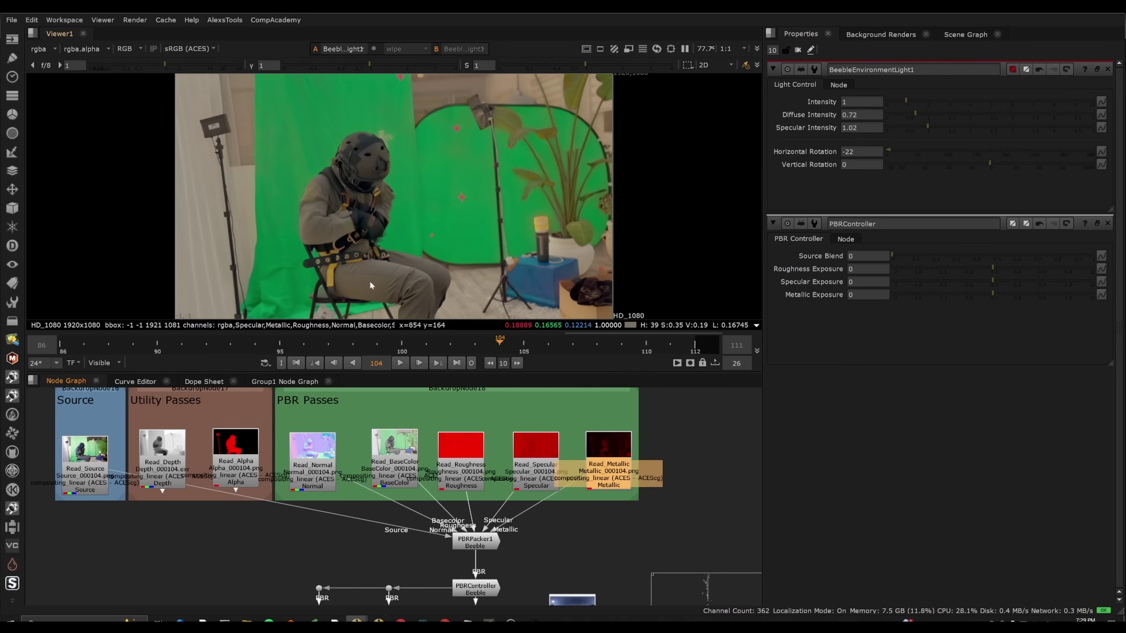
scroll(393, 455, "up", 2)
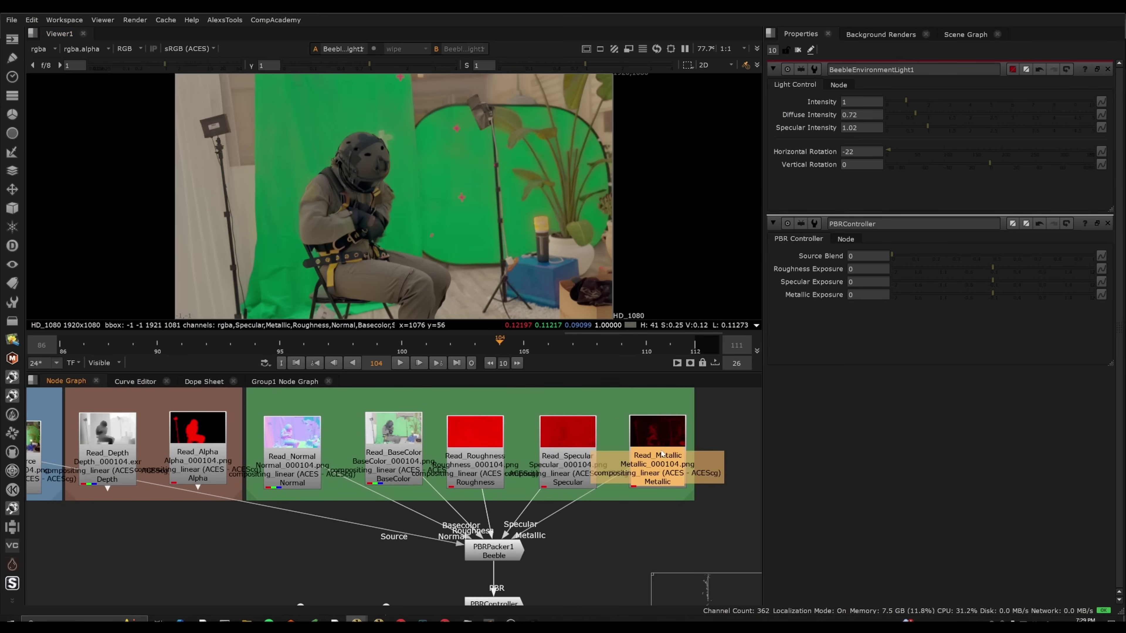
scroll(423, 423, "down", 3)
middle_click_drag(423, 422, 355, 367)
middle_click_drag(454, 531, 395, 512)
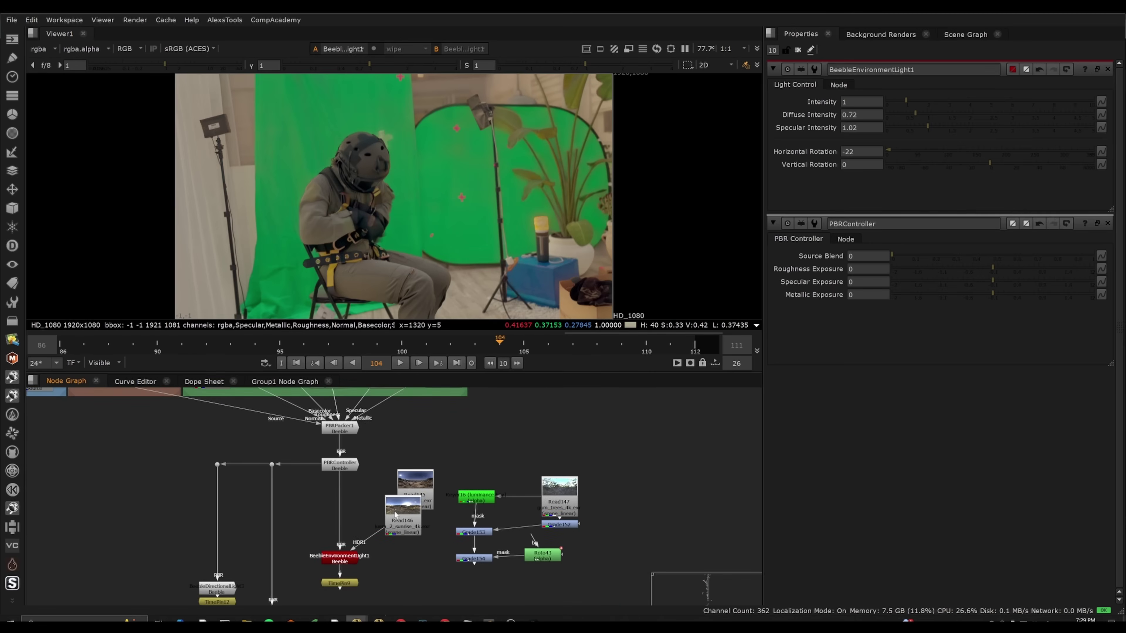
- Separate the overlapping Read145 and Read146 nodes and reconnect Read145 (harties_4k.exr) as BeebleEnvironmentLight1's HDRI input
scroll(395, 515, "up", 3)
left_click_drag(424, 480, 508, 420)
middle_click_drag(408, 528, 458, 461)
left_click(460, 459)
middle_click_drag(474, 519, 398, 531)
key("space")
left_click_drag(344, 483, 492, 366)
middle_click_drag(323, 490, 475, 465)
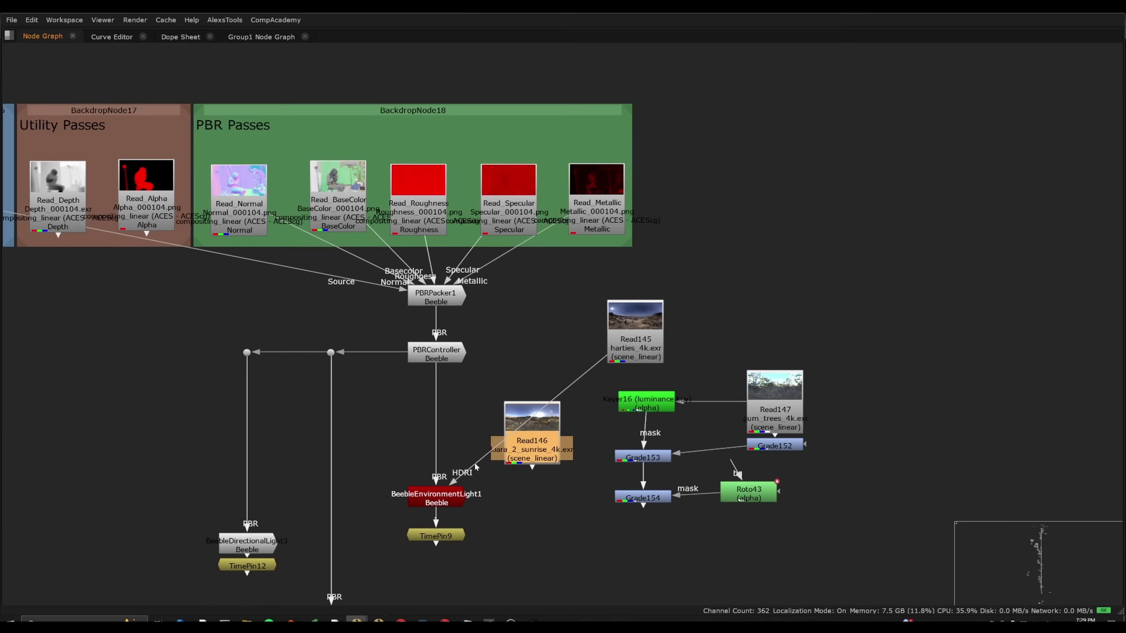
left_click_drag(523, 441, 580, 525)
middle_click_drag(449, 506, 558, 507)
- Restore the full layout and locate BeebleDirectionalLight3 and the TimePin12 node beneath it
key("space")
left_click(357, 544)
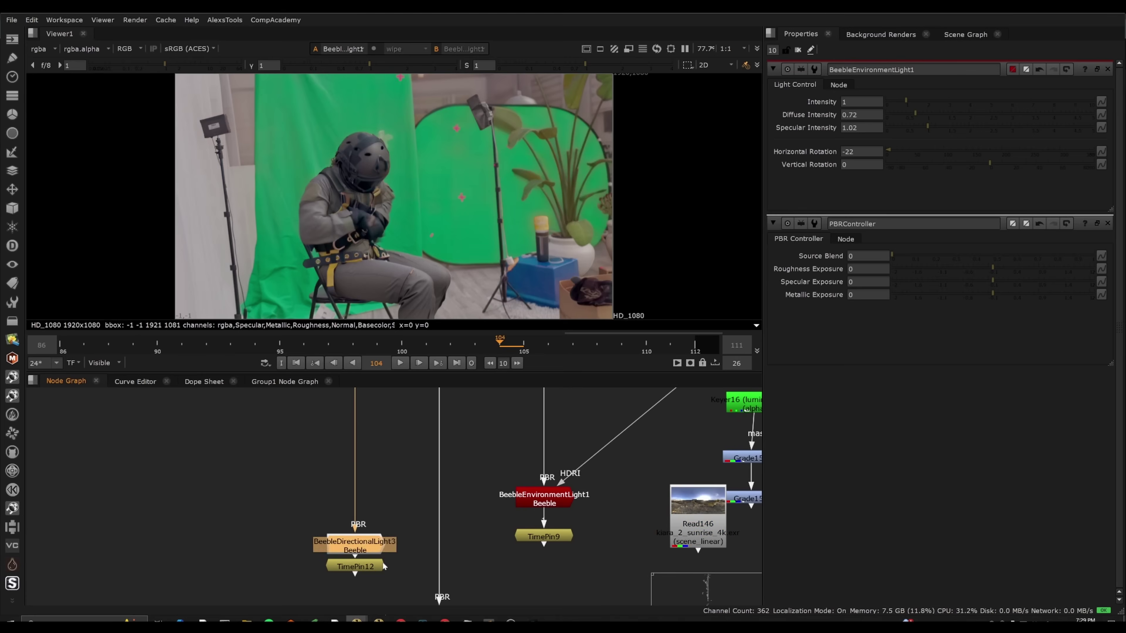
left_click(382, 566)
middle_click_drag(396, 483, 370, 509)
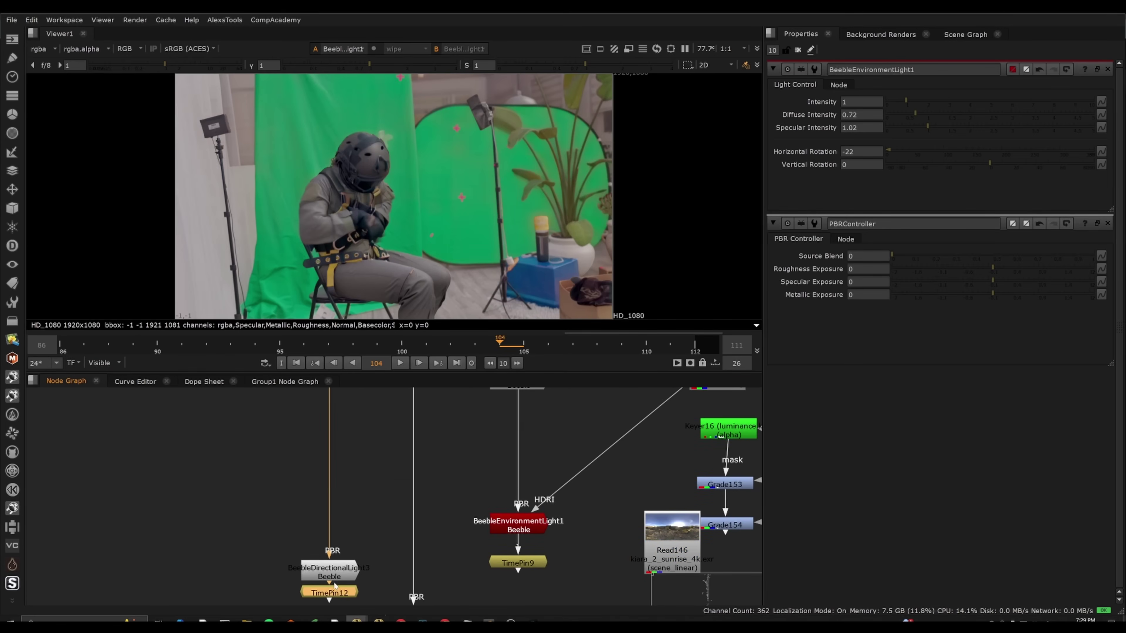
- Add a RotateNormals node in the empty area beside the BeebleDirectionalLight3 branch and select the directional light
key("Tab")
type("rotate normals")
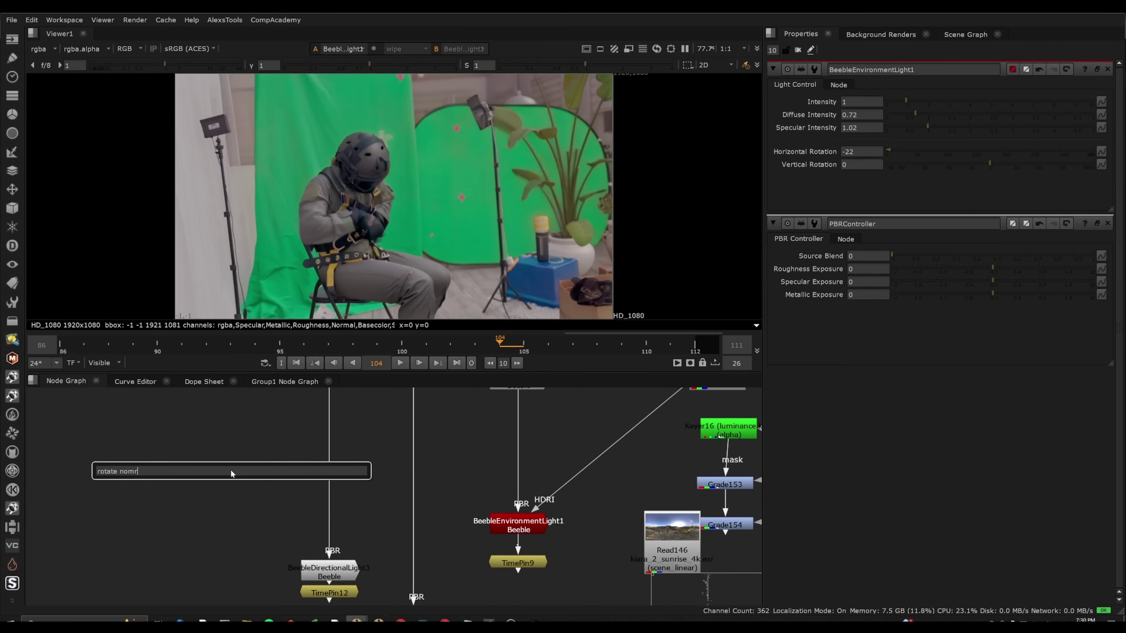
key("Return")
scroll(231, 474, "down", 2)
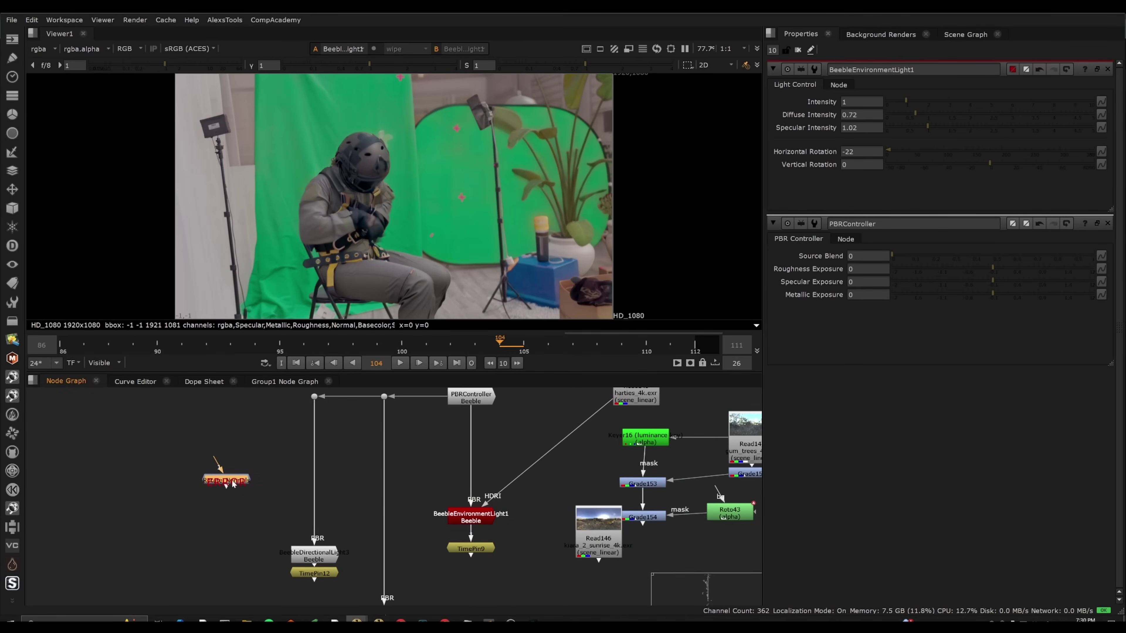
scroll(233, 484, "up", 2)
middle_click_drag(233, 483, 206, 428)
left_click(321, 531)
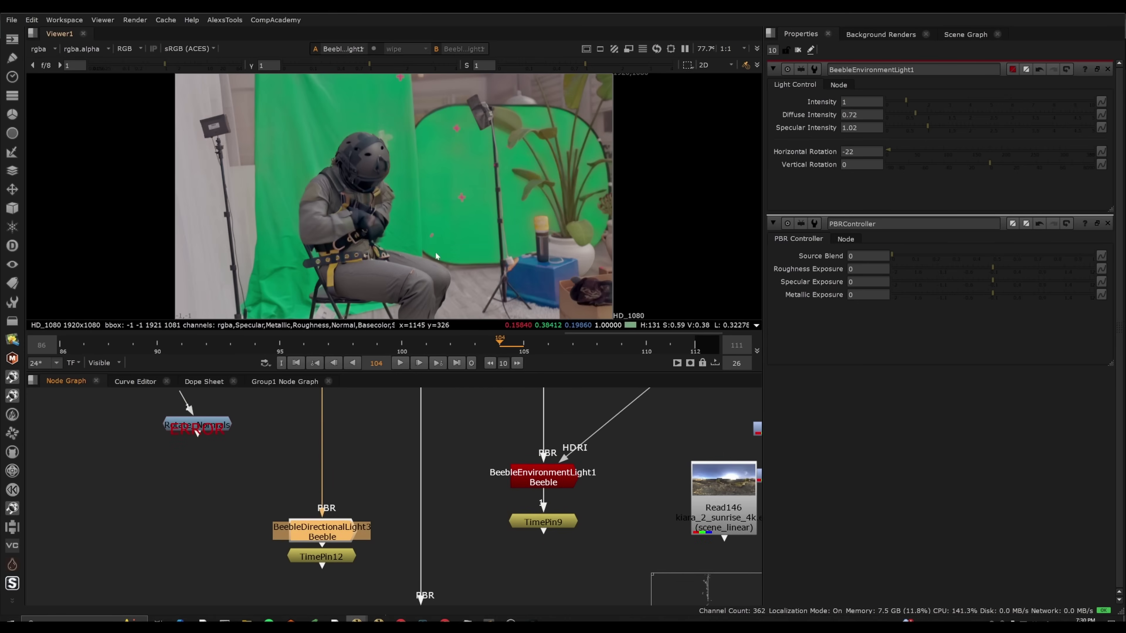
- View the BeebleDirectionalLight3 relight, compare it with the node disabled, display it through TimePin12 and close PBRController's properties
key("1")
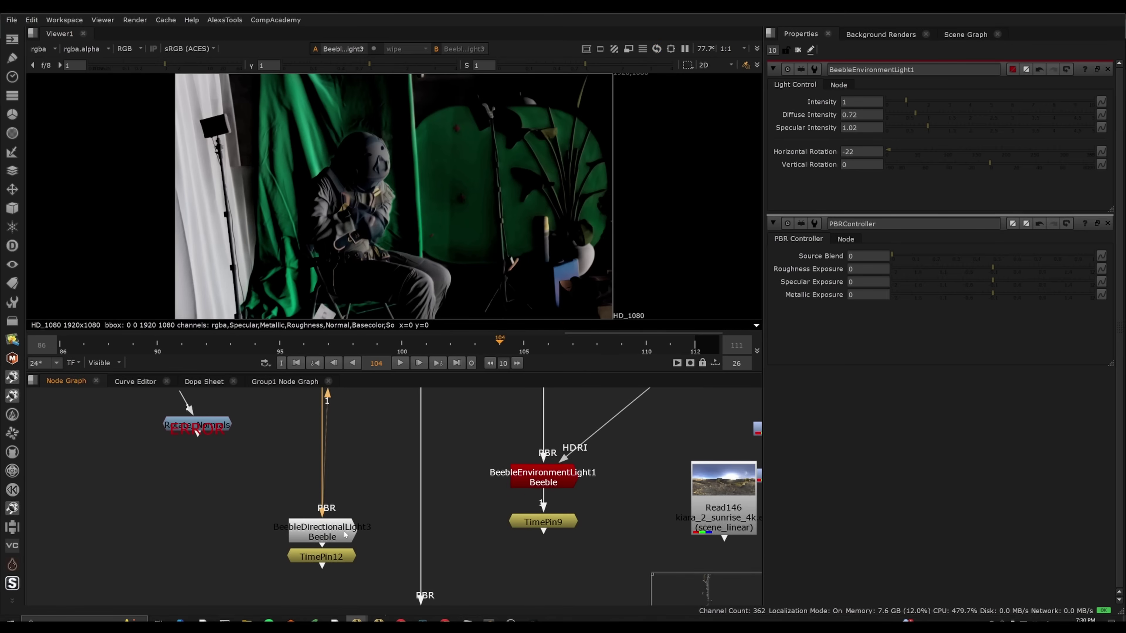
left_click(345, 534)
key("d")
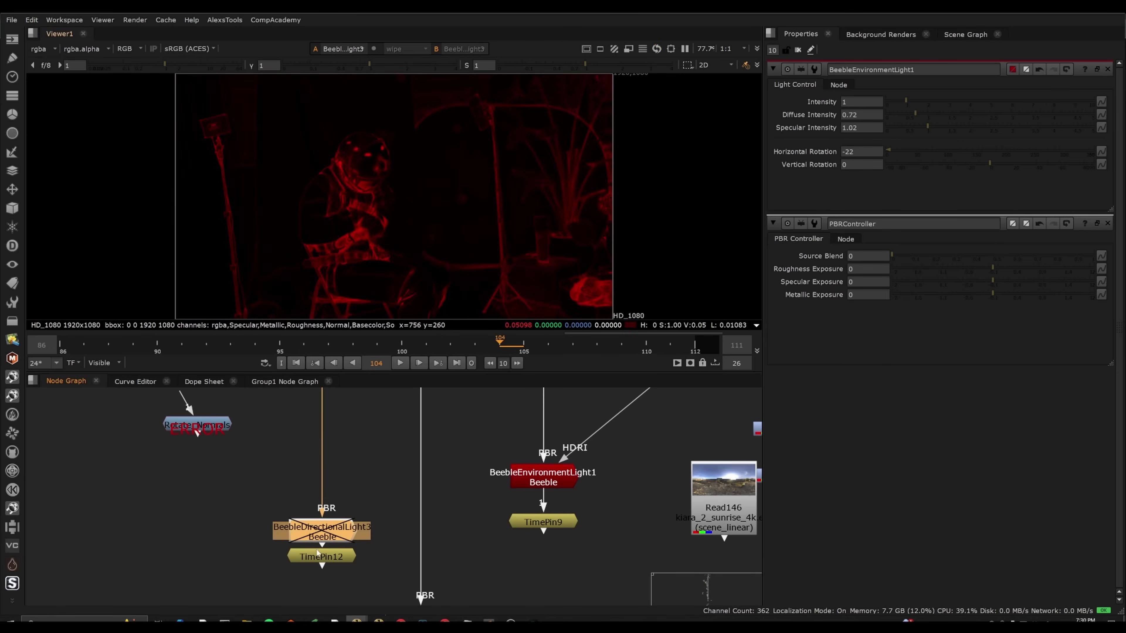
left_click(317, 554)
key("1")
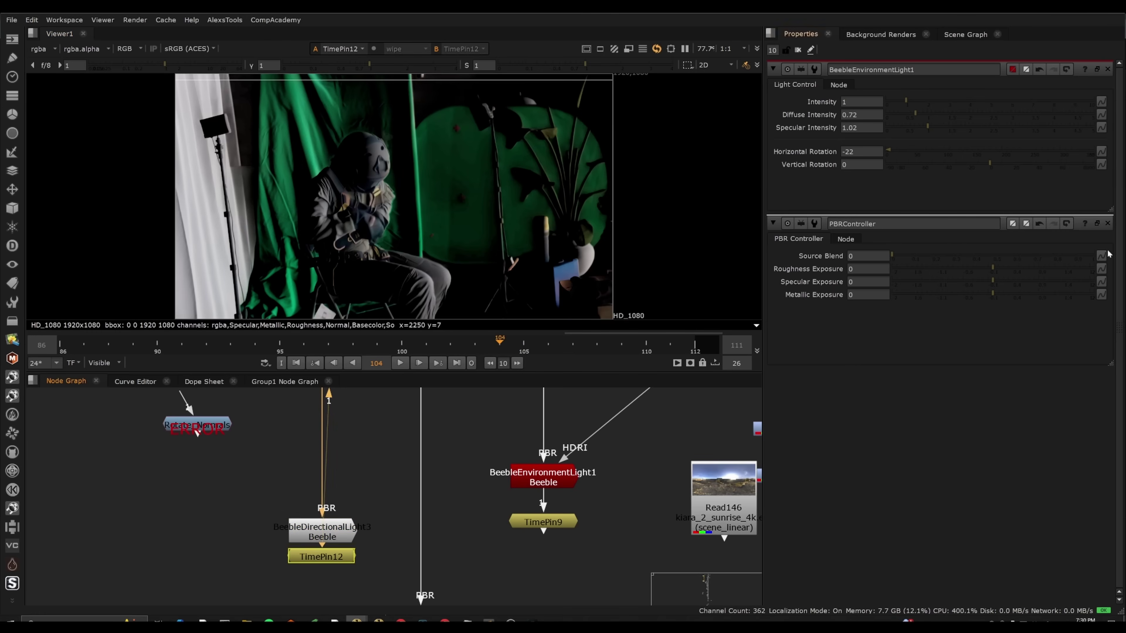
left_click(1106, 223)
scroll(356, 477, "down", 2)
- Locate the BeeblePointLight1 branch and view its relit image through TimePin11
middle_click_drag(356, 476, 346, 436)
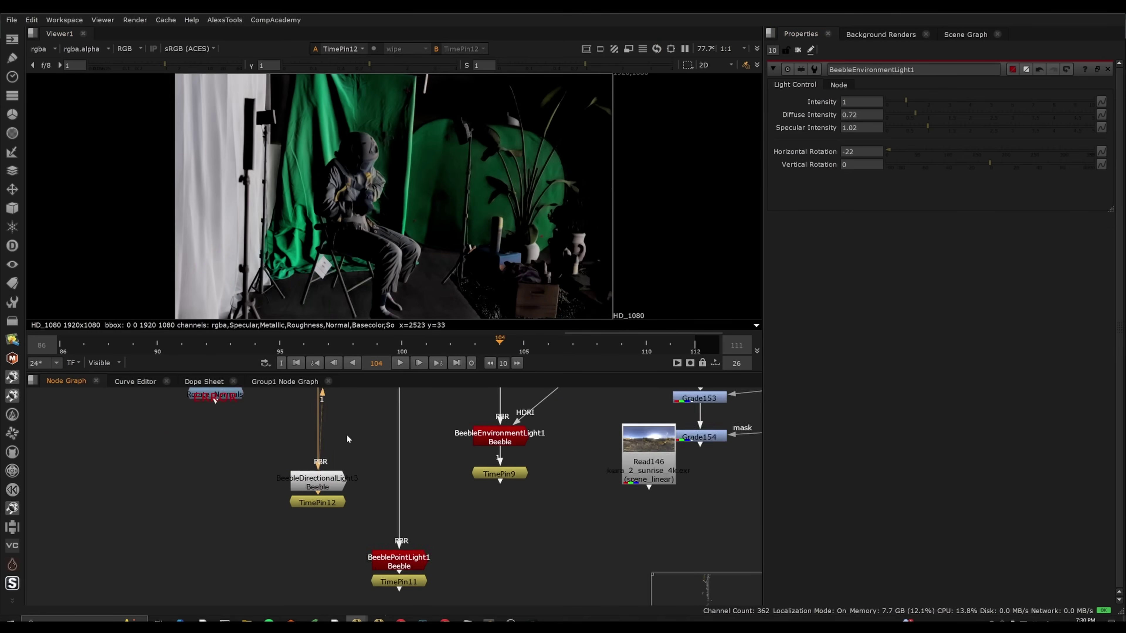
scroll(440, 507, "up", 3)
middle_click_drag(440, 507, 465, 430)
left_click_drag(503, 504, 290, 581)
key("1")
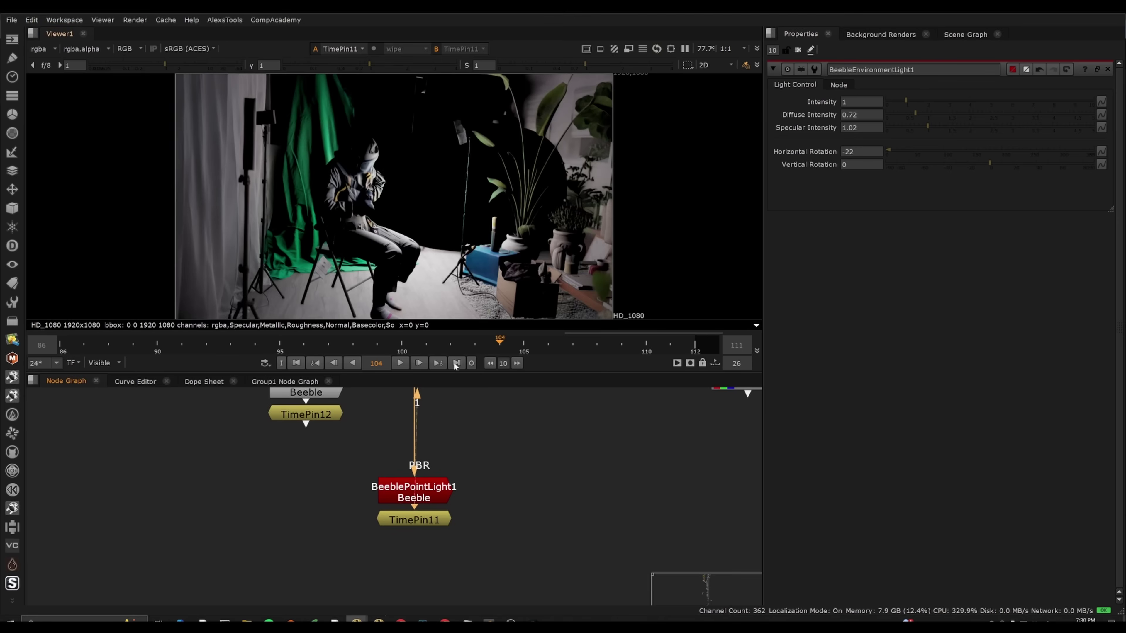
- Open BeeblePointLight1's properties and try an intensity of 2.5 on the pilot shot
scroll(471, 291, "up", 2)
middle_click_drag(471, 291, 486, 234)
middle_click_drag(424, 490, 354, 507)
double_click(355, 507)
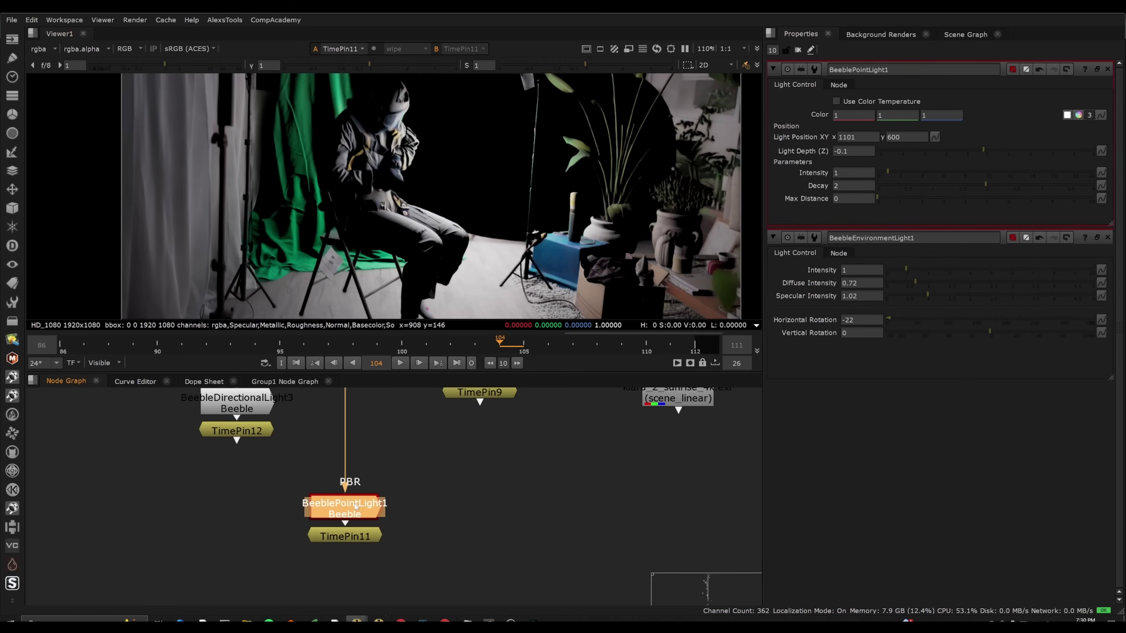
left_click(1009, 153)
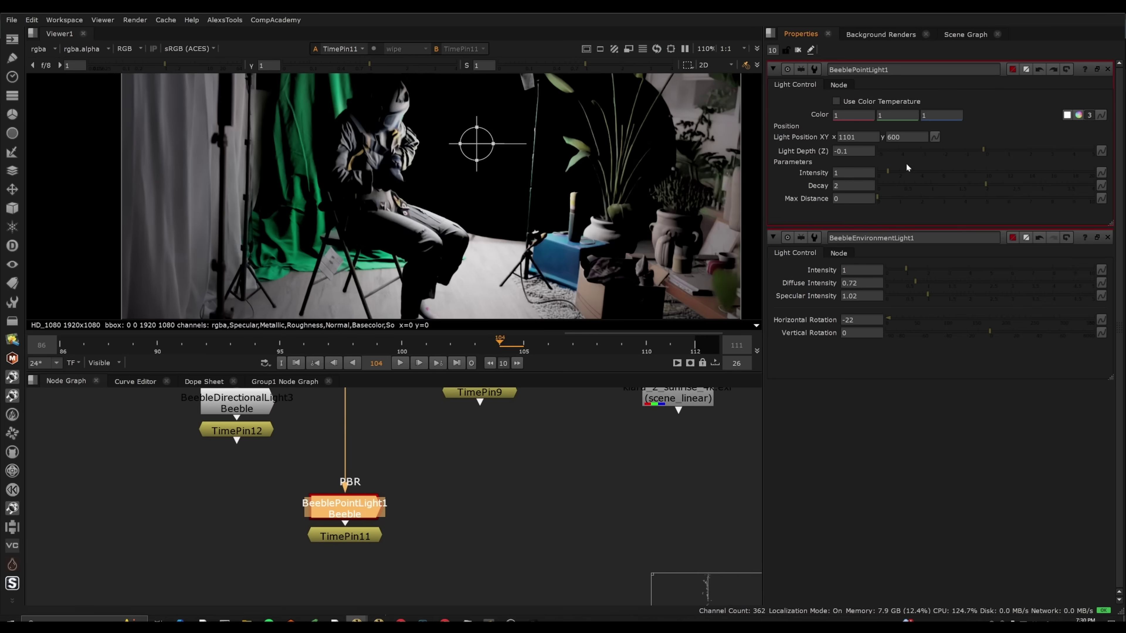
left_click_drag(907, 173, 888, 173)
- Review the full Beeble tree in an enlarged node graph, from the pass backdrops down to the three light branches
scroll(321, 553, "down", 5)
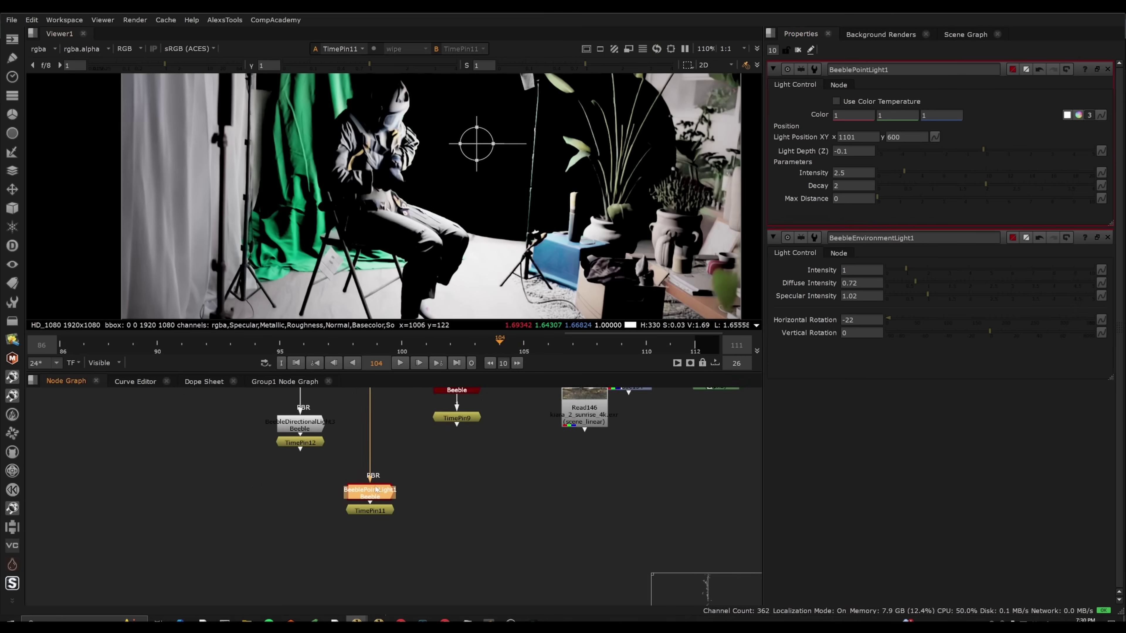
key("space")
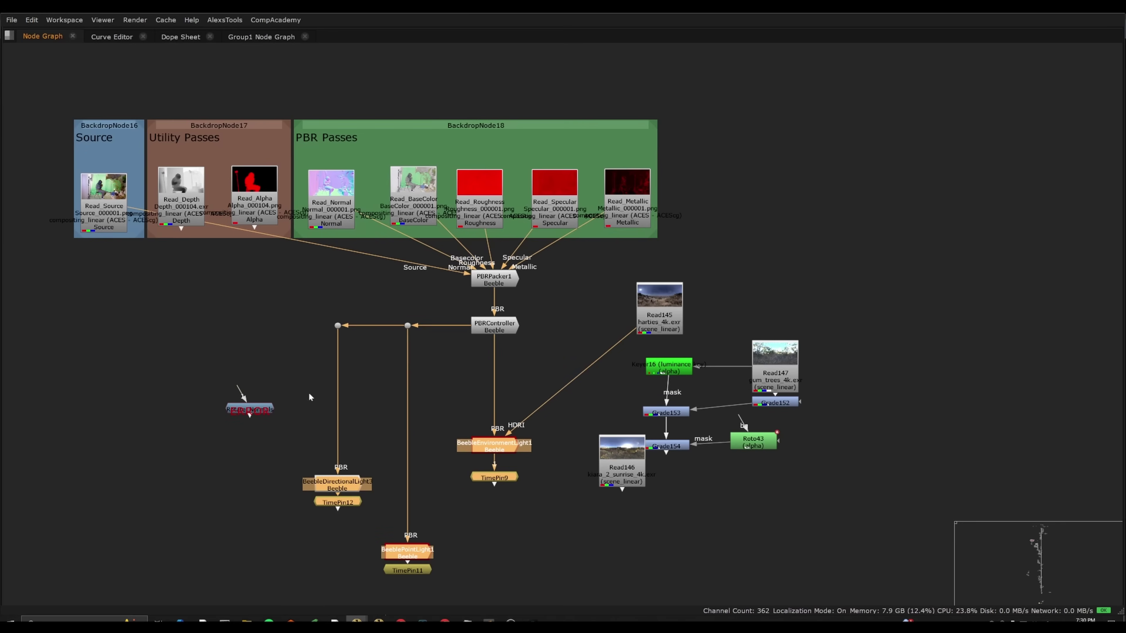
middle_click_drag(469, 398, 573, 345)
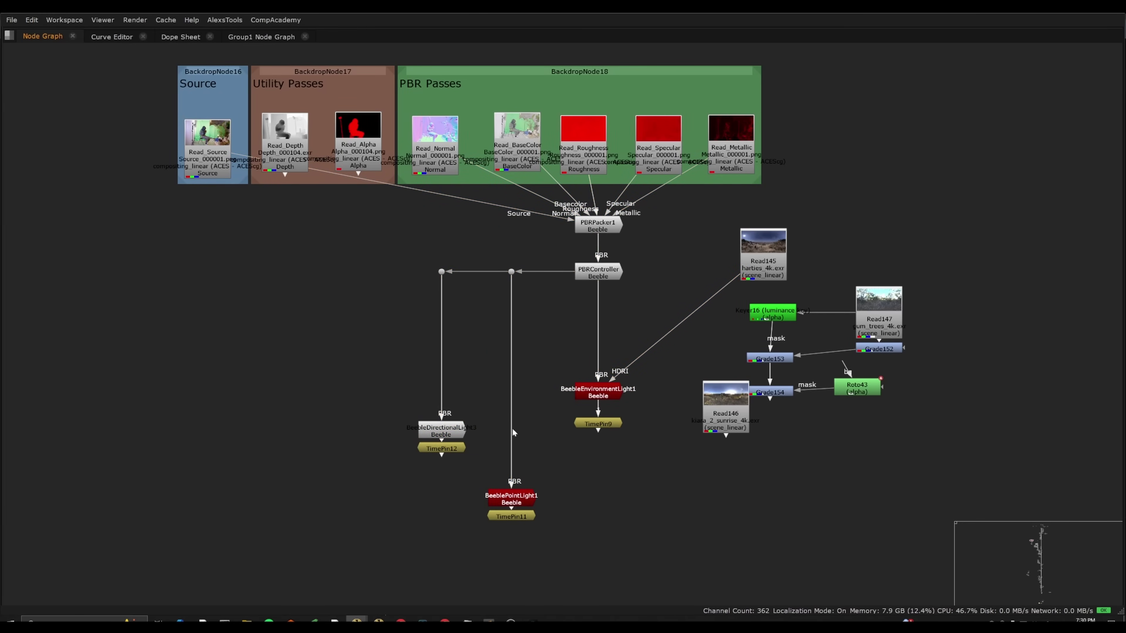
middle_click_drag(624, 294, 574, 356)
left_click_drag(1028, 144, 150, 558)
middle_click_drag(613, 393, 590, 342)
- Locate The Reflection Way backdrop below the Beeble tree and examine its HDRI, normal pass and ReflectionBuddy5 connections
scroll(524, 340, "down", 3)
middle_click_drag(598, 556, 598, 378)
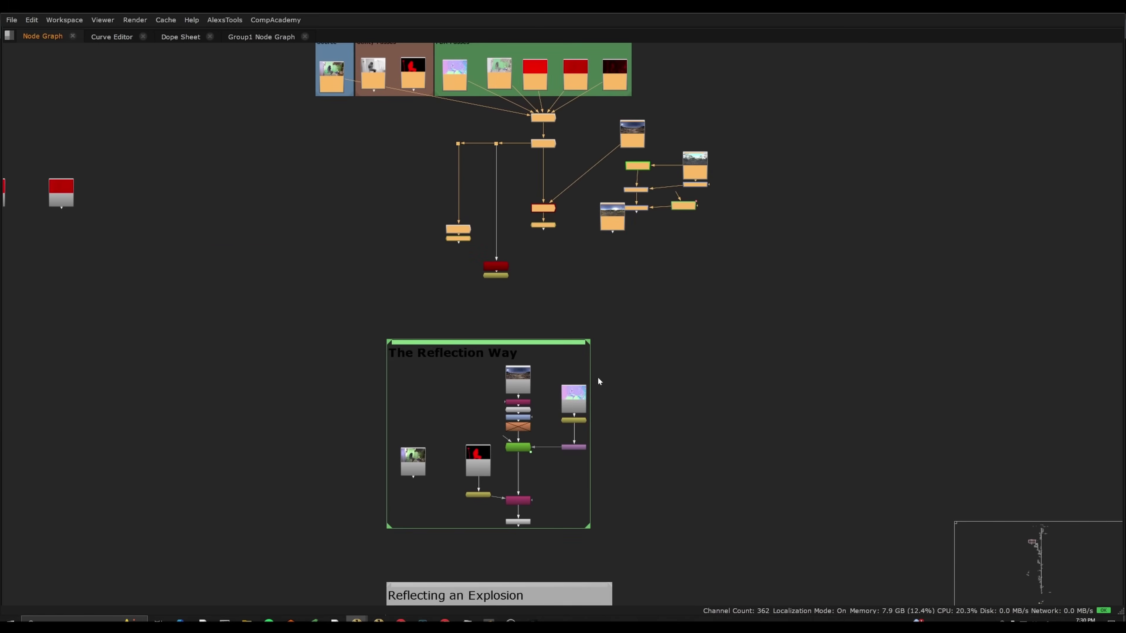
scroll(496, 389, "up", 2)
scroll(533, 419, "up", 4)
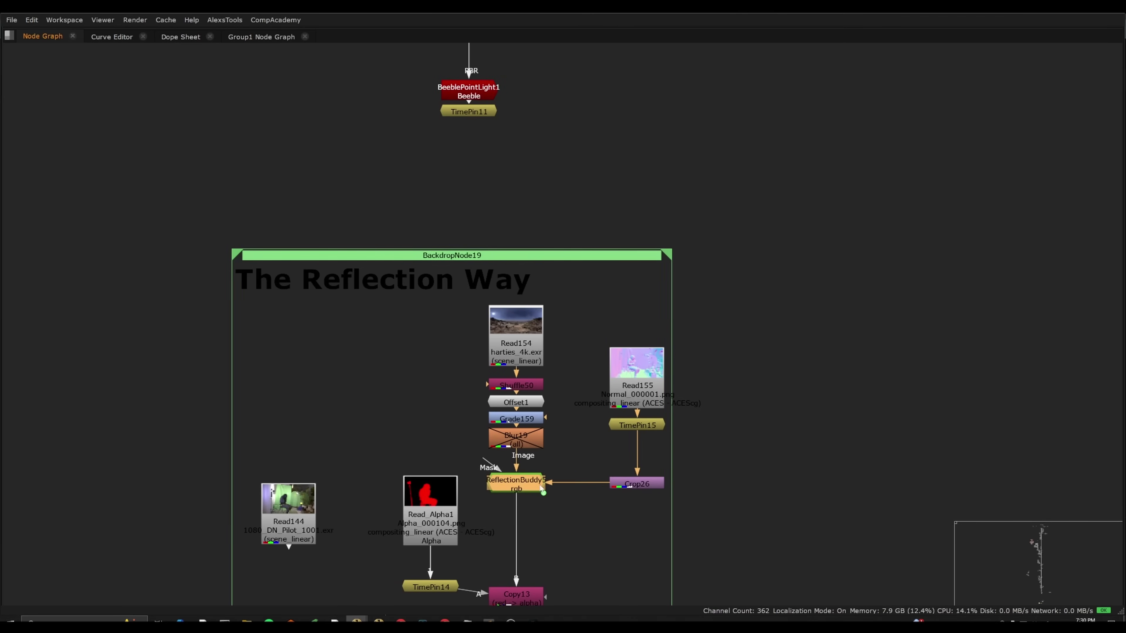
middle_click_drag(583, 487, 523, 505)
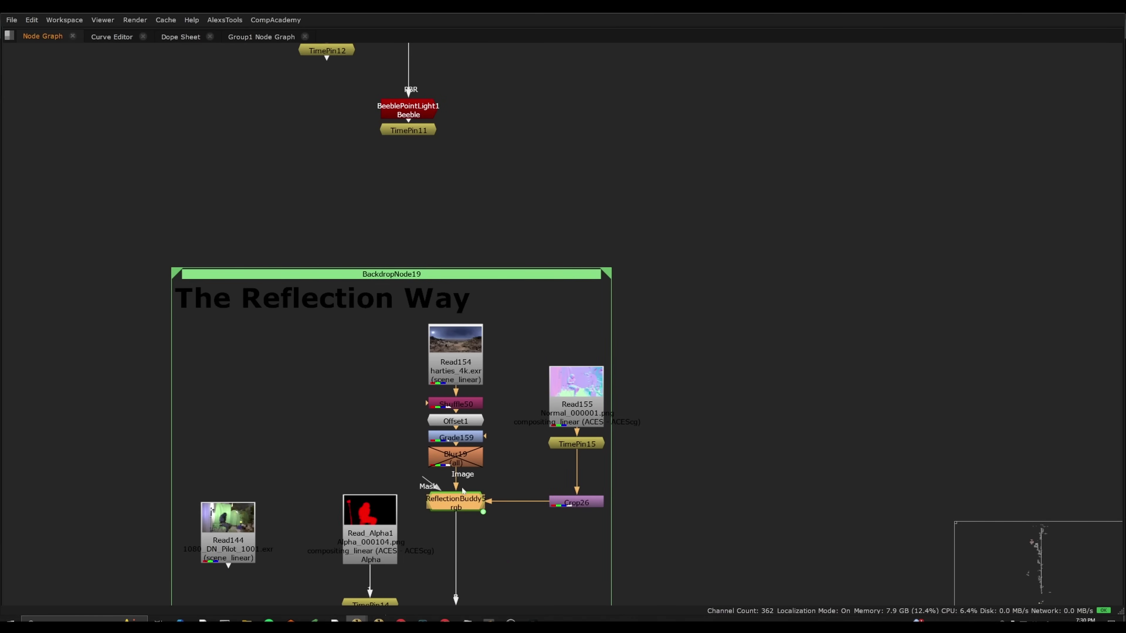
scroll(491, 408, "down", 2)
middle_click_drag(494, 441, 477, 485)
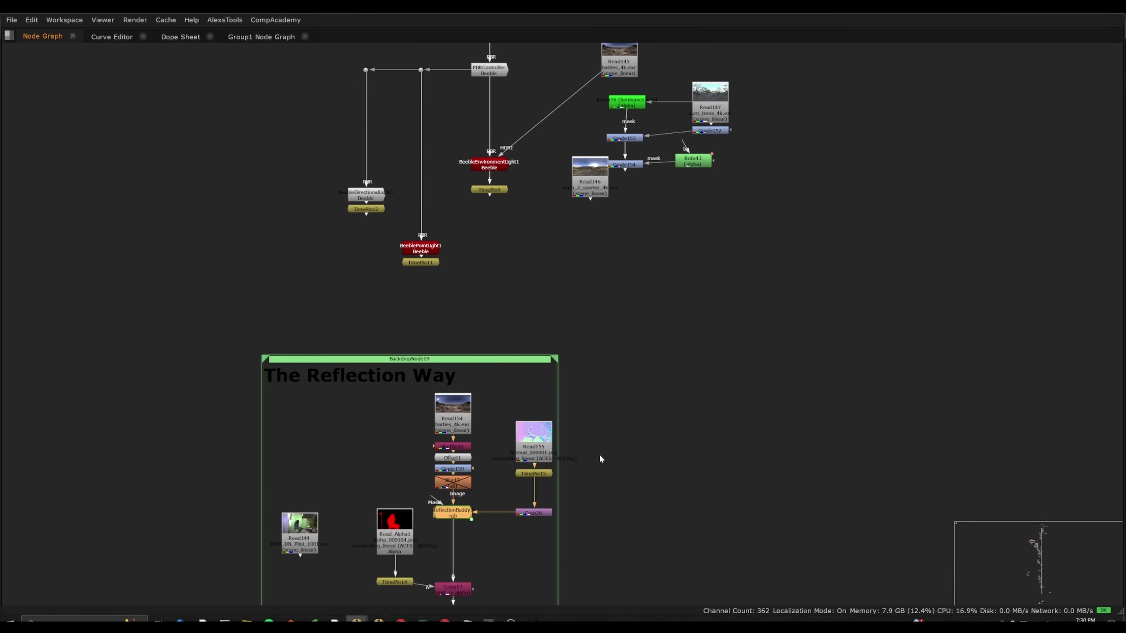
- Restore the full layout and view the Read155 normal pass through TimePin15
left_click_drag(652, 398, 508, 554)
middle_click_drag(533, 486, 536, 460)
scroll(537, 463, "up", 4)
left_click(481, 404)
middle_click_drag(579, 377, 504, 477)
left_click_drag(492, 479, 497, 478)
left_click(476, 533)
key("space")
left_click(493, 485)
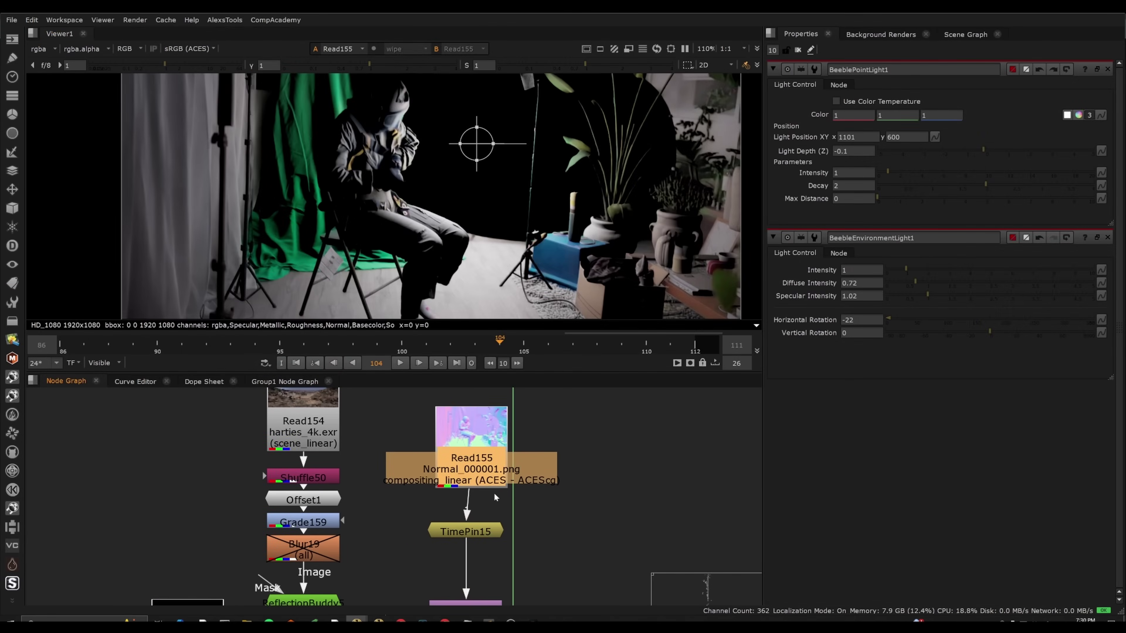
left_click(465, 532)
key("1")
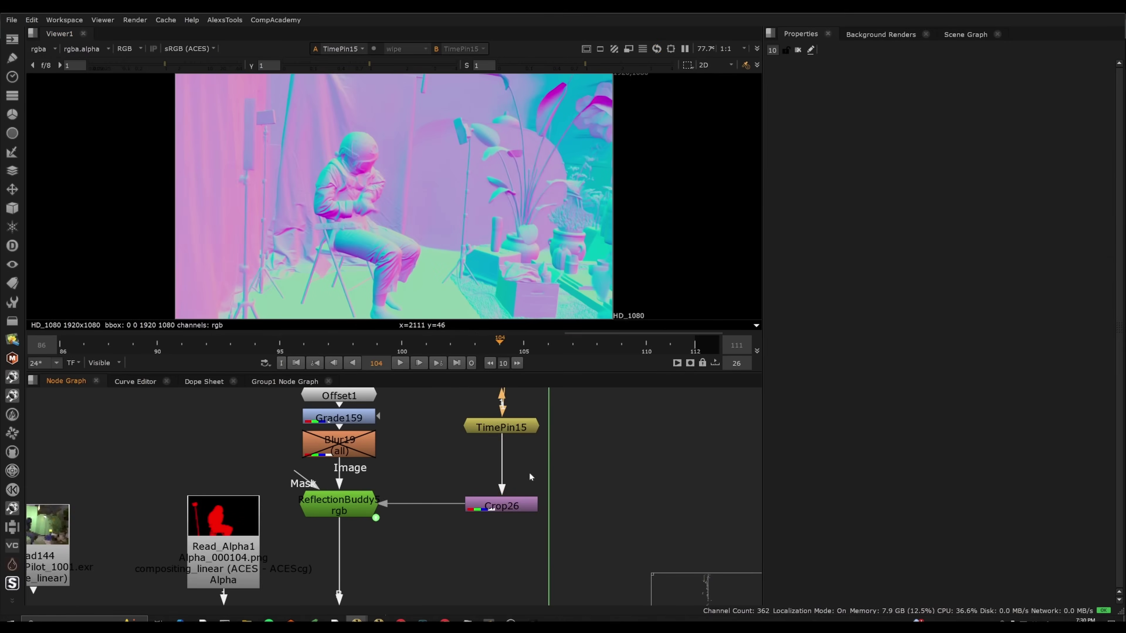
- View the Read154 harties_4k.exr HDRI that feeds the reflection setup
middle_click_drag(424, 405, 440, 541)
left_click(390, 476)
scroll(390, 476, "down", 3)
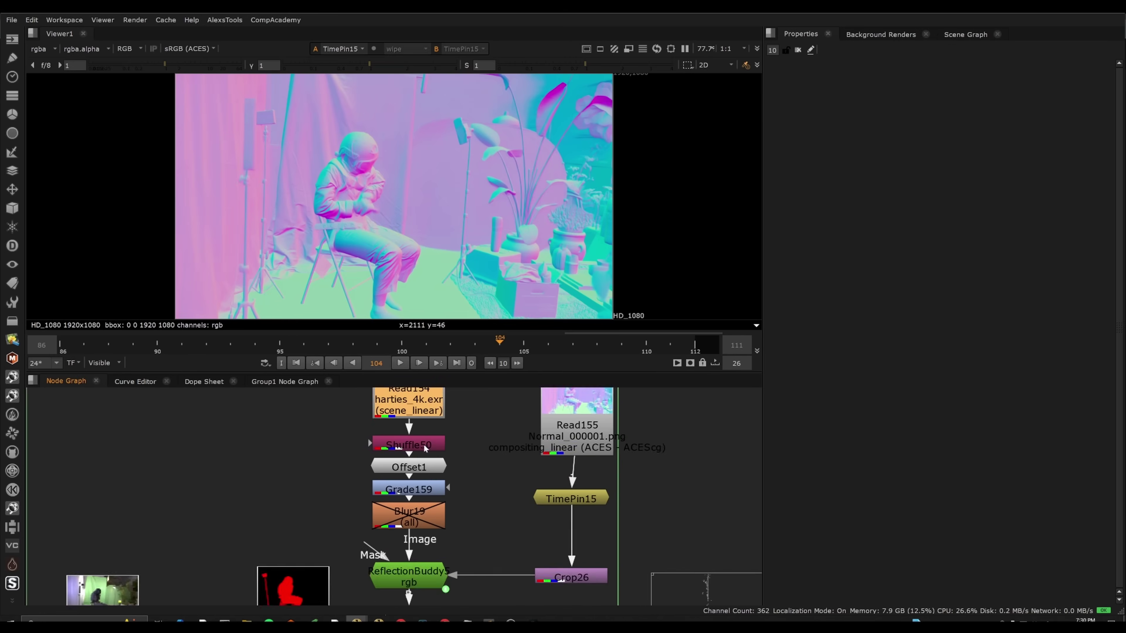
key("1")
- View ReflectionBuddy5's output and switch the timeline to the Input frame range
middle_click_drag(375, 487, 416, 470)
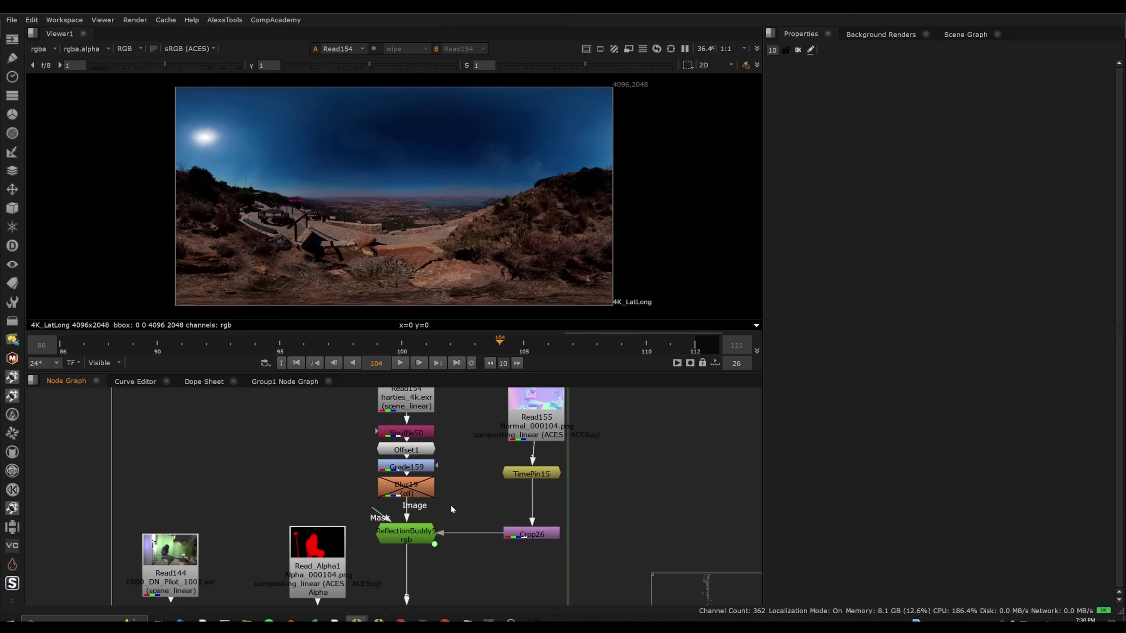
scroll(434, 540, "up", 3)
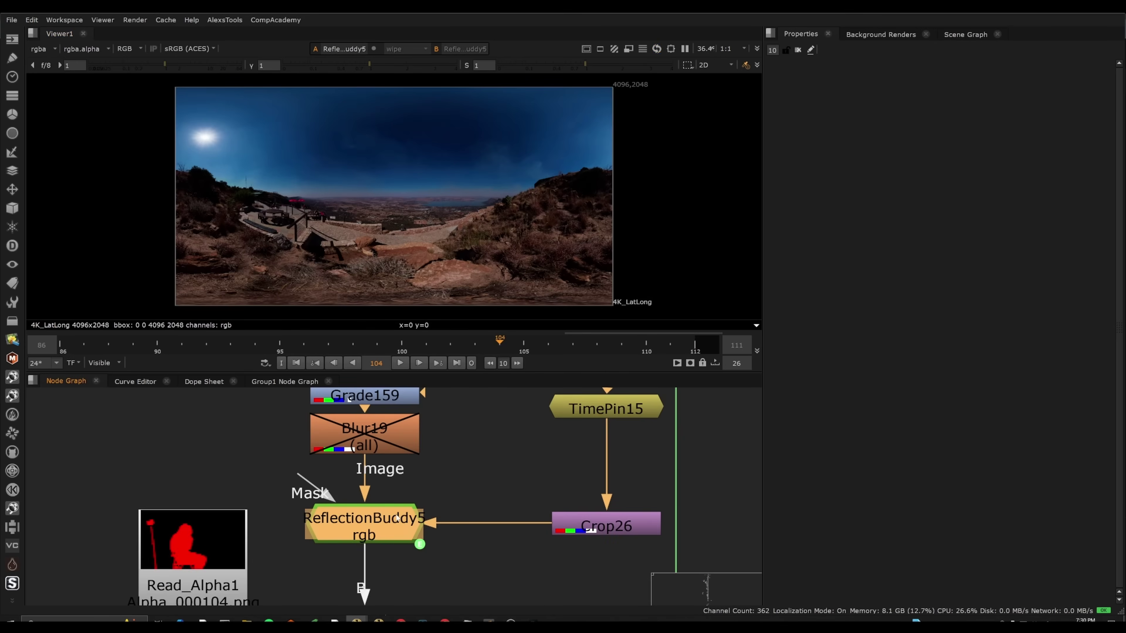
key("1")
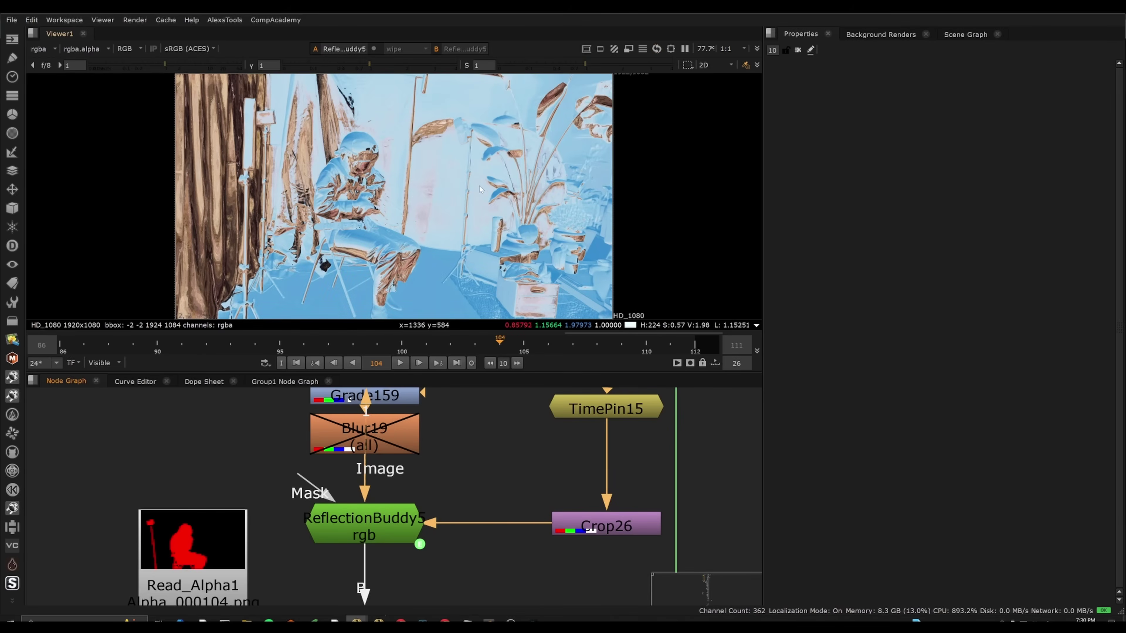
middle_click(377, 343)
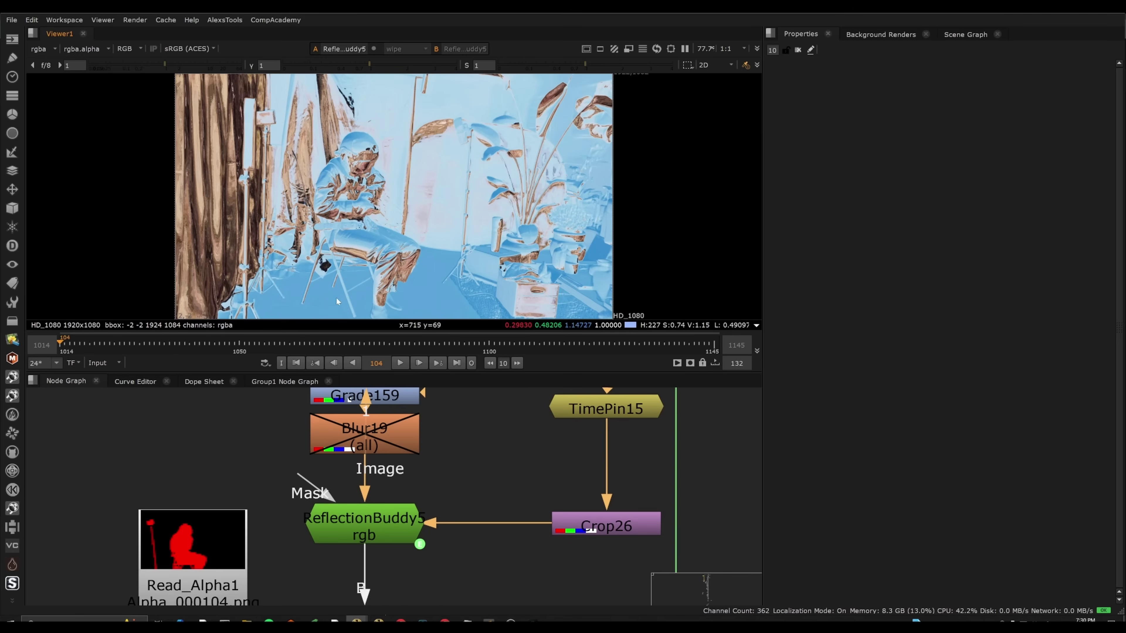
middle_click_drag(423, 222, 459, 265)
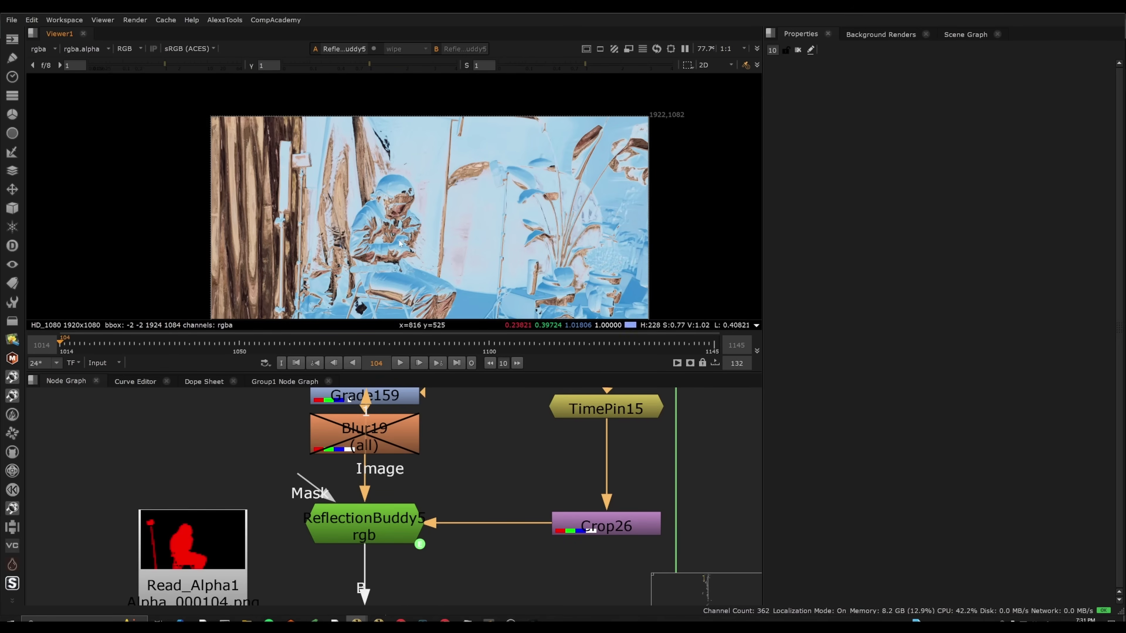
middle_click_drag(400, 243, 364, 200)
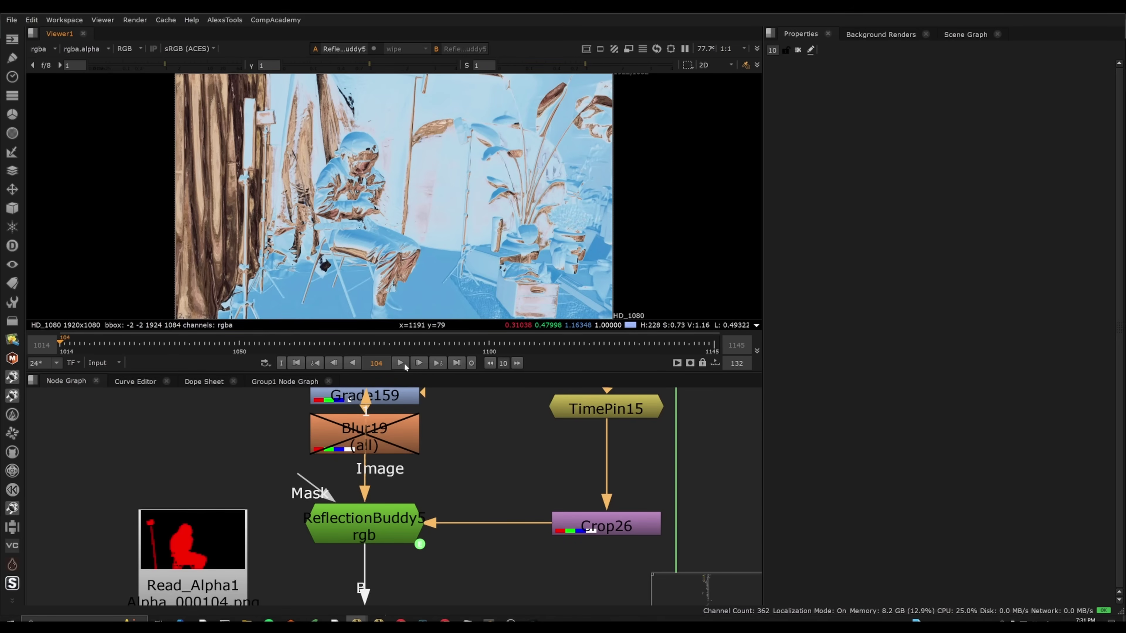
- Play the ReflectionBuddy5 result, inspect the reflections on the pilot's helmet and arms, and stop at frame 1041
left_click(348, 528)
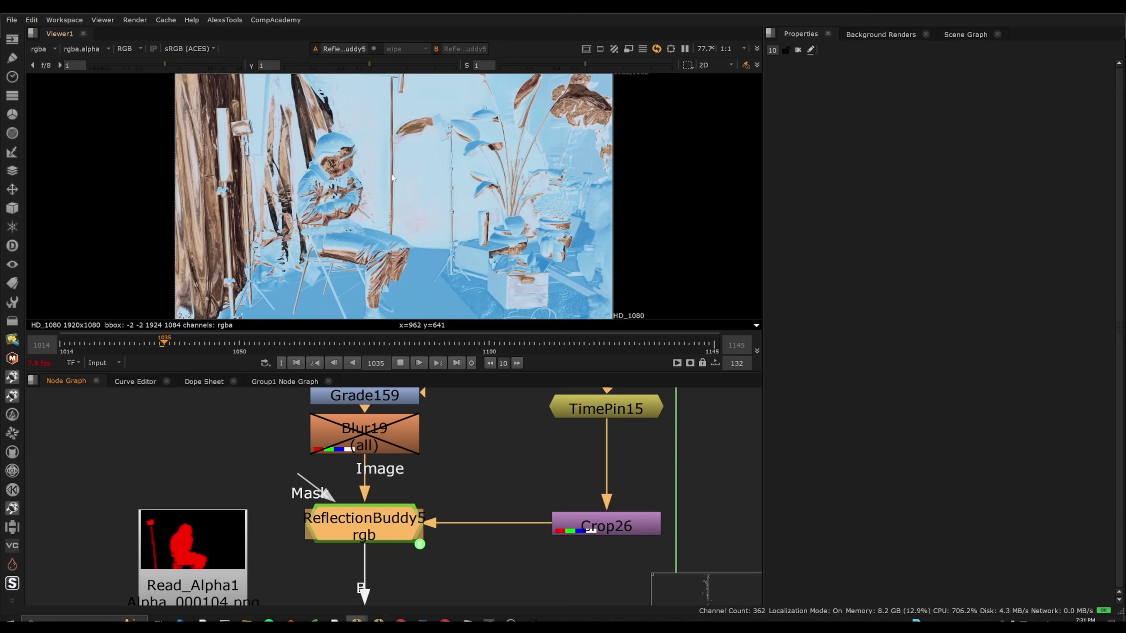
scroll(364, 171, "up", 3)
scroll(364, 262, "down", 2)
middle_click_drag(364, 262, 404, 268)
scroll(405, 261, "up", 3)
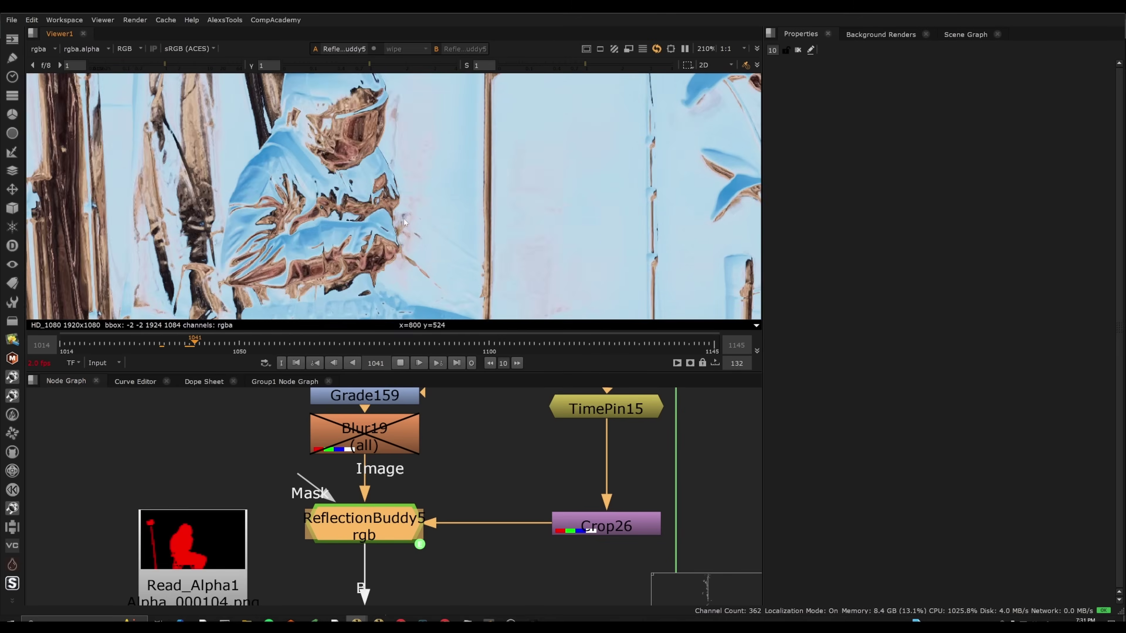
scroll(394, 243, "down", 2)
key("k")
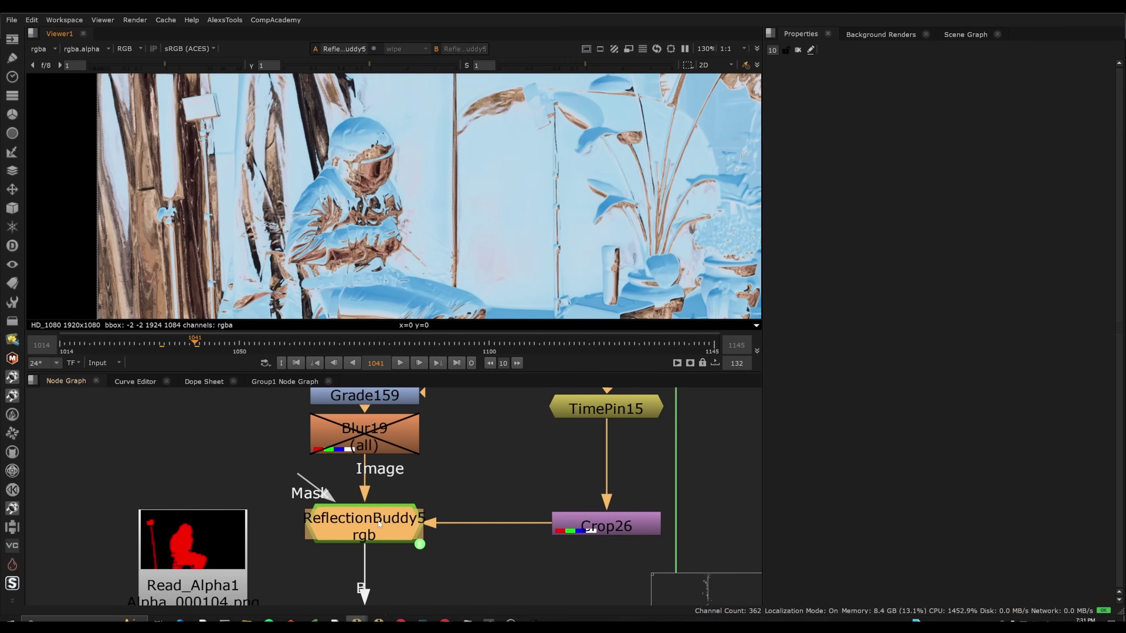
- Open ReflectionBuddy5's properties and sample its reflection Position from several spots on the pilot in the image
double_click(379, 524)
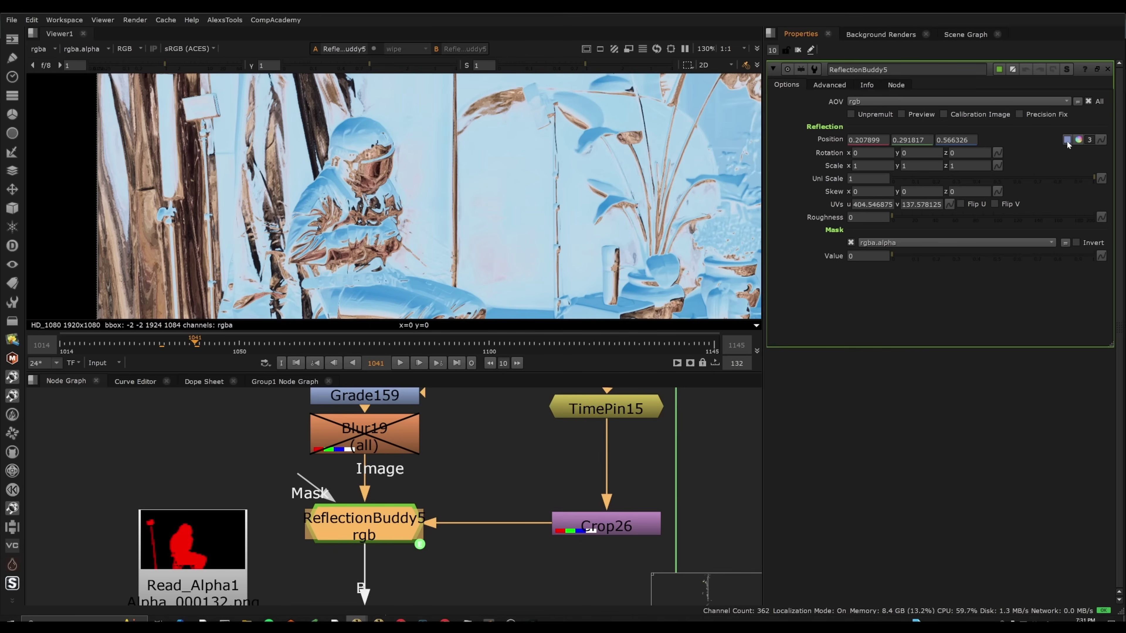
scroll(350, 224, "up", 3)
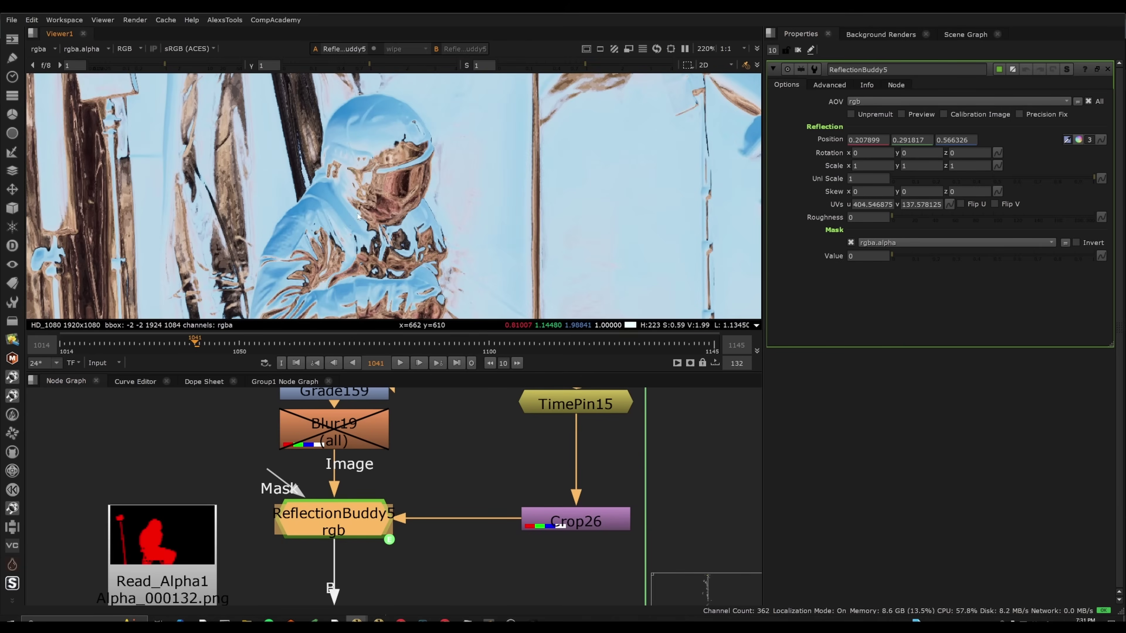
left_click(345, 229, "ctrl")
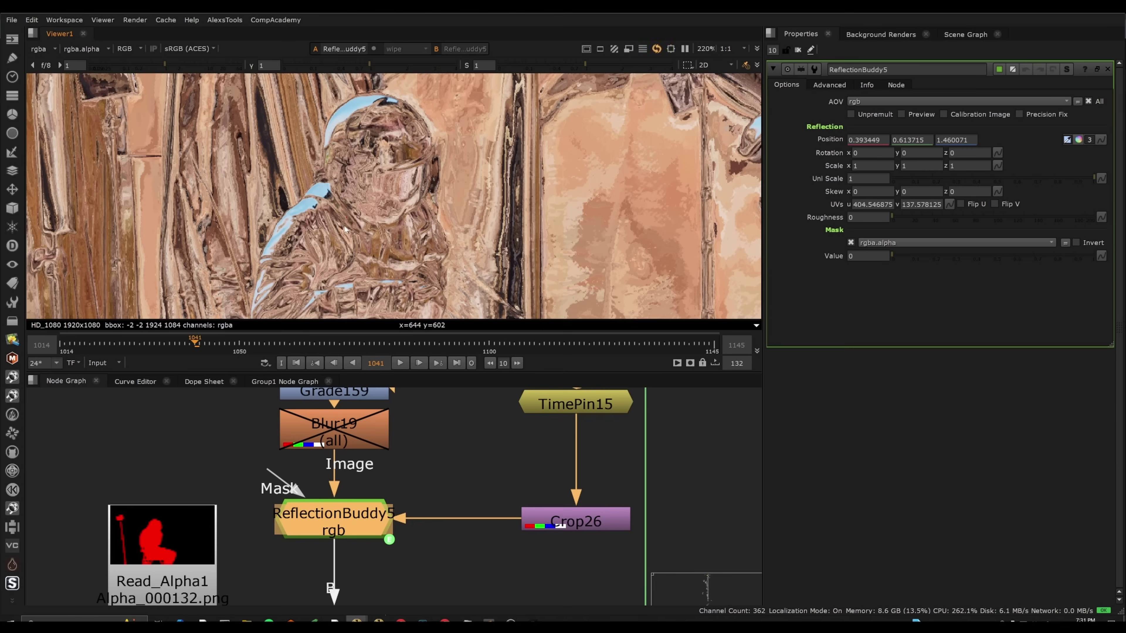
left_click(420, 164, "ctrl")
left_click(406, 177, "ctrl")
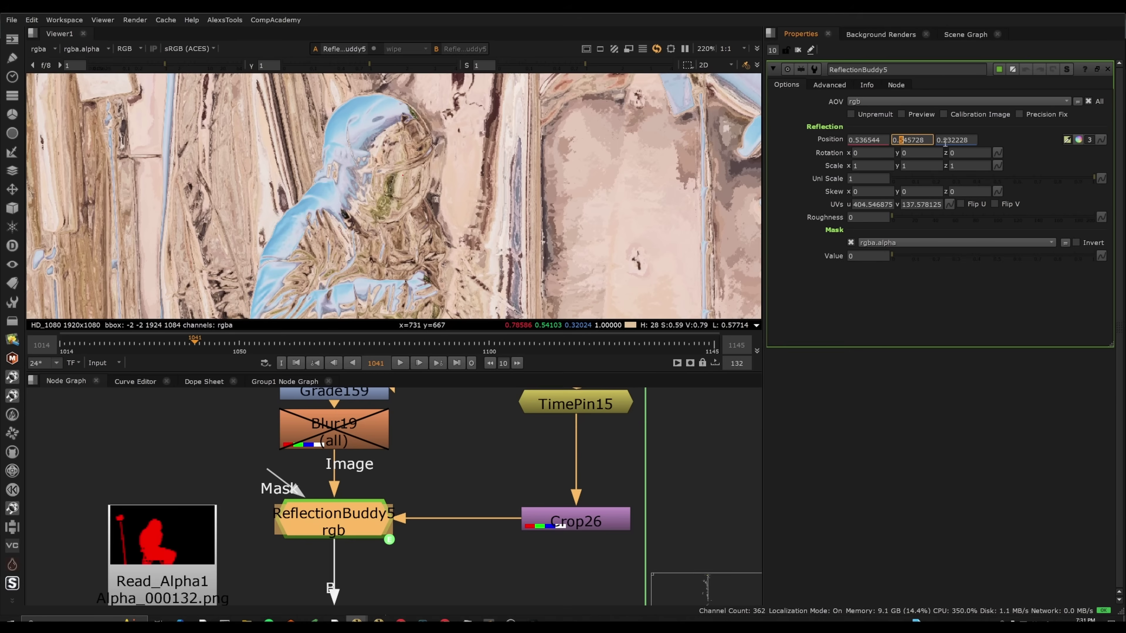
- Set ReflectionBuddy5's Position to 0.516544 in the first value and 0.345728 in the second, then close its properties
left_click(860, 139)
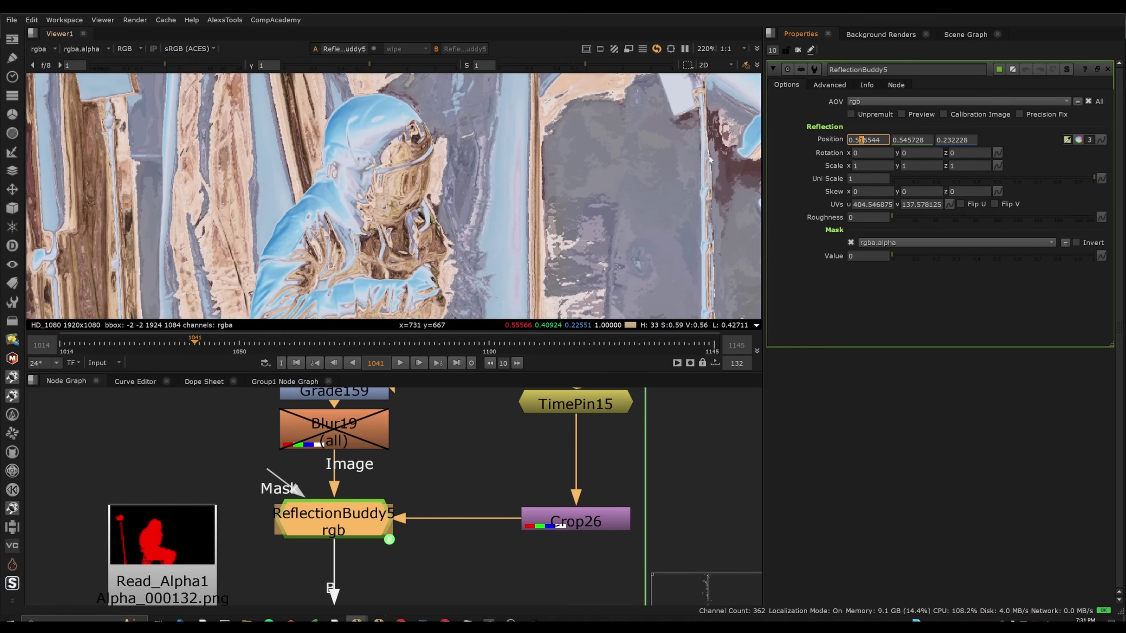
left_click(918, 140)
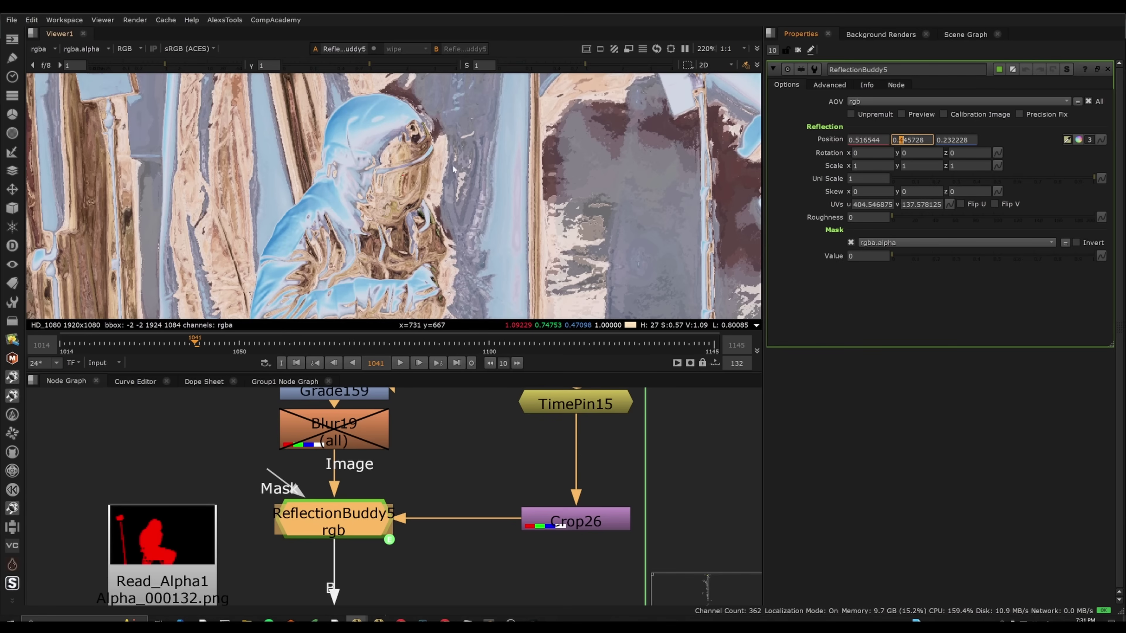
scroll(380, 434, "down", 2)
middle_click_drag(380, 434, 362, 352)
key("f")
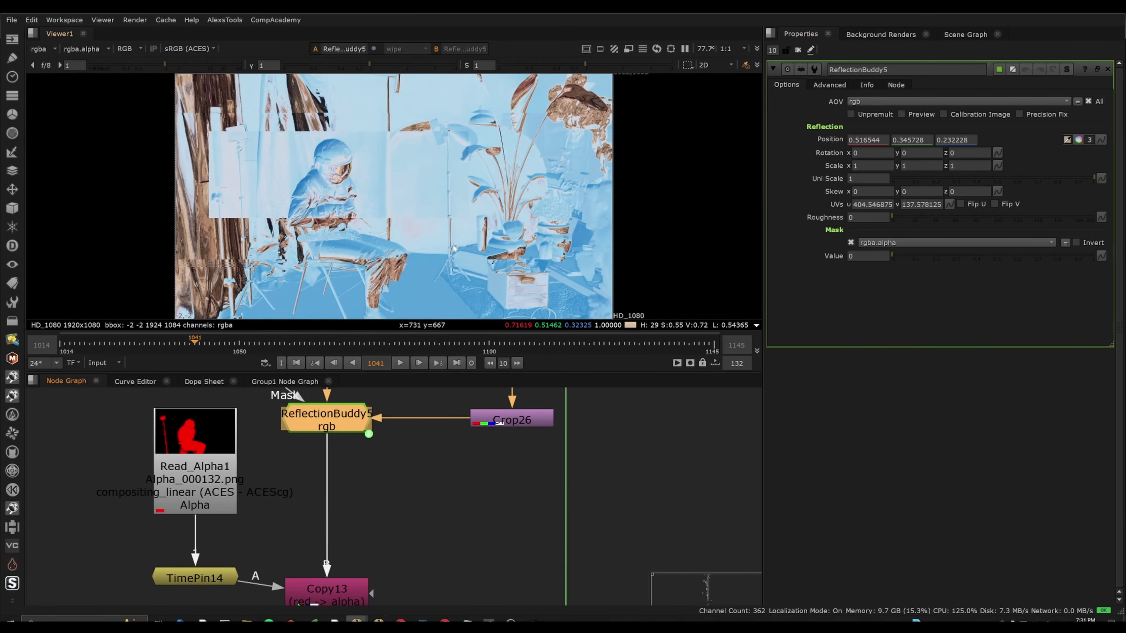
left_click(1108, 69)
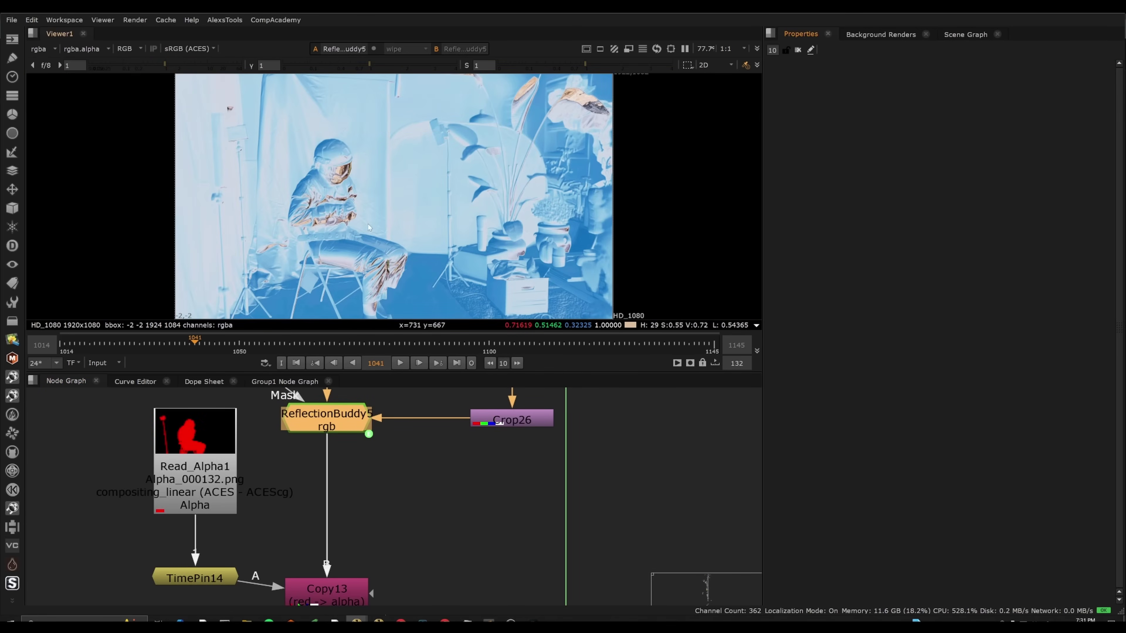
- Inspect the adjusted reflections on the pilot's helmet and suit with the ReflectionBuddy5 node in view
middle_click_drag(338, 441, 379, 513)
left_click_drag(455, 435, 291, 546)
middle_click_drag(291, 546, 305, 562)
scroll(340, 174, "up", 6)
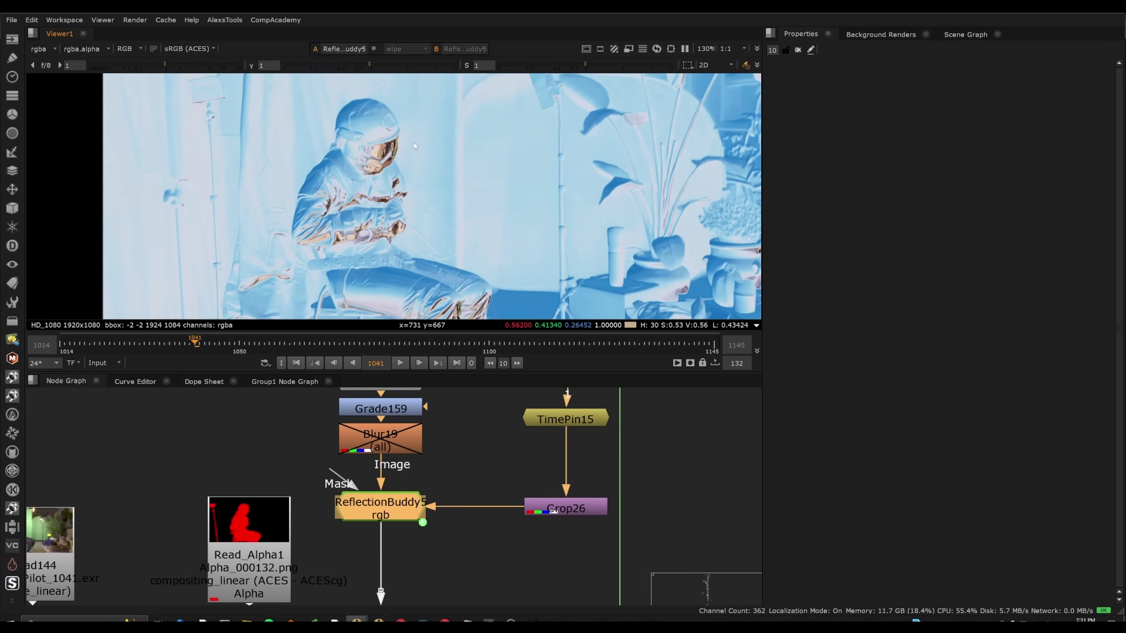
- Examine ReflectionBuddy5's reflections on the pilot up close and across the full frame, along with the nodes down to Premult19
left_click(469, 489)
scroll(452, 452, "down", 3)
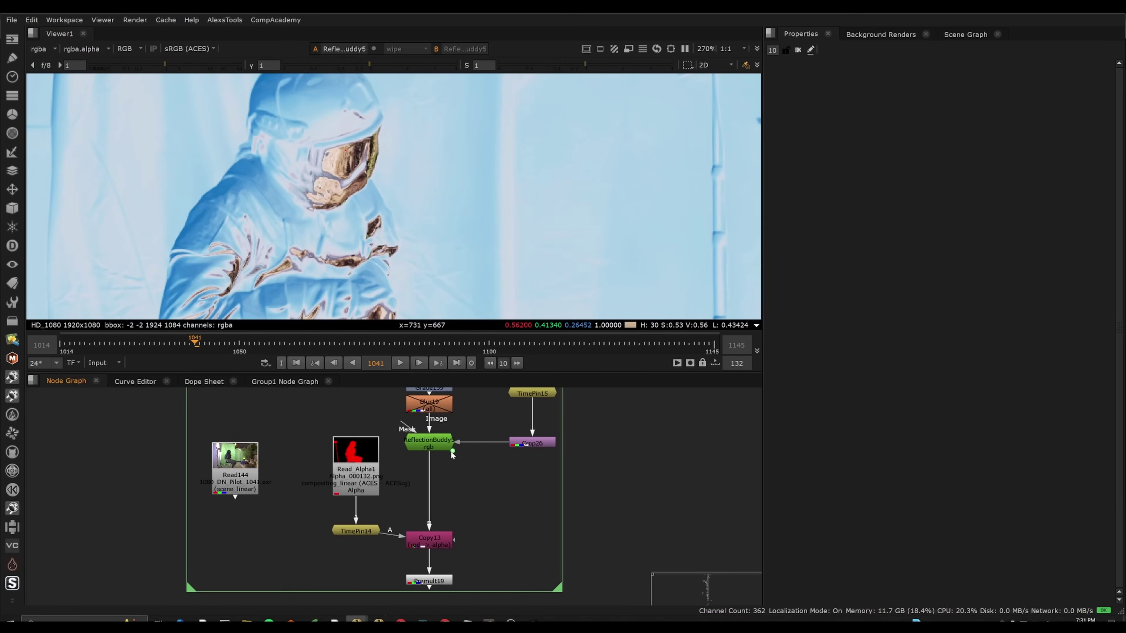
middle_click_drag(451, 451, 450, 402)
scroll(355, 131, "up", 3)
scroll(362, 155, "down", 5)
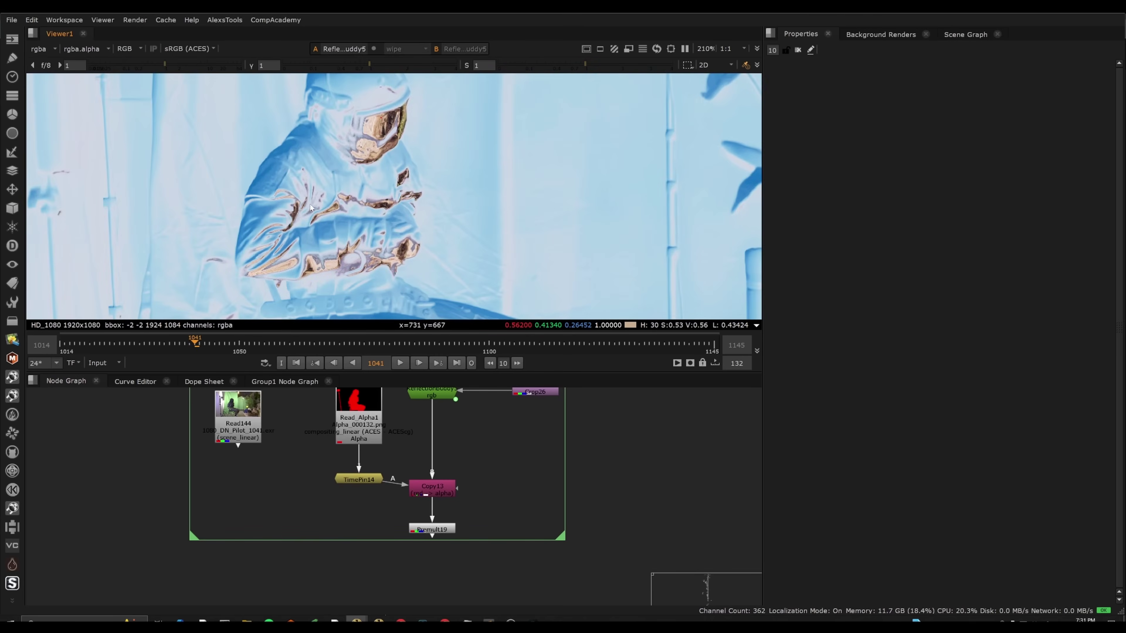
scroll(342, 202, "up", 3)
key("f")
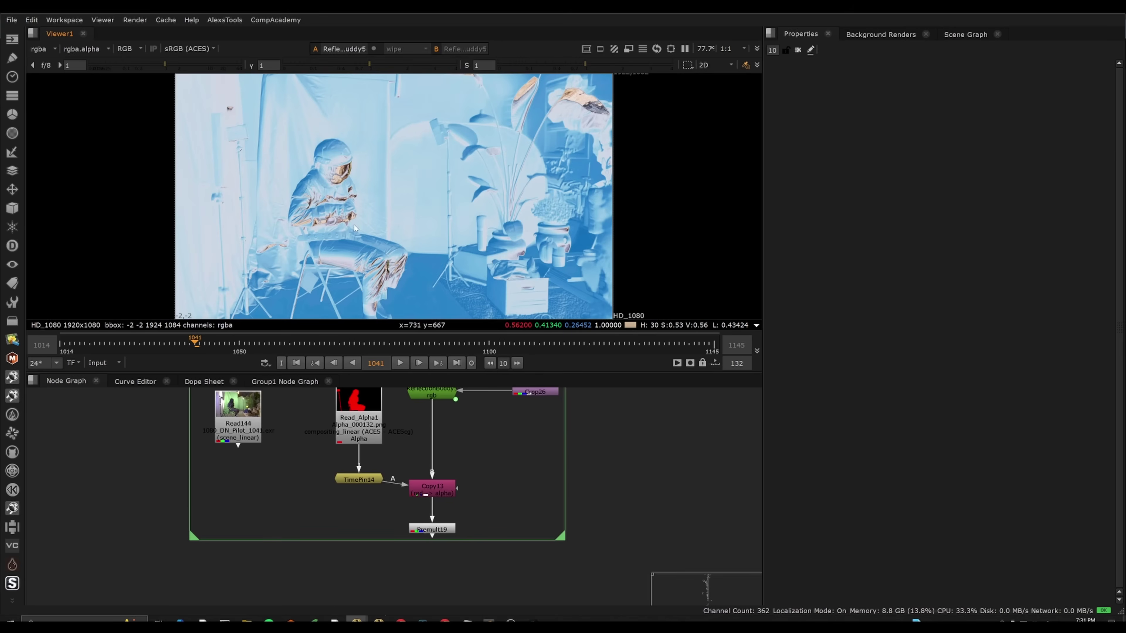
- Examine the Reflecting an Explosion node group with its normal pass and explosion reads, keeping the current reflections on the pilot in view
middle_click_drag(500, 408, 465, 553)
key("space")
scroll(452, 275, "down", 2)
scroll(433, 311, "down", 2)
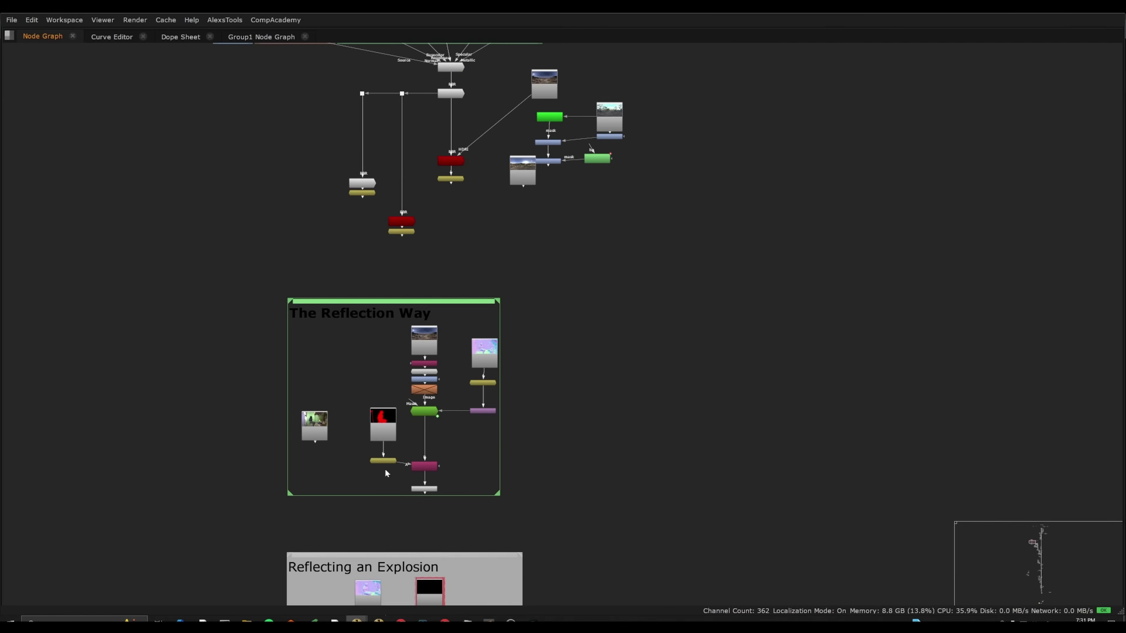
middle_click_drag(421, 599, 418, 347)
scroll(447, 341, "up", 3)
key("space")
middle_click_drag(446, 459, 437, 536)
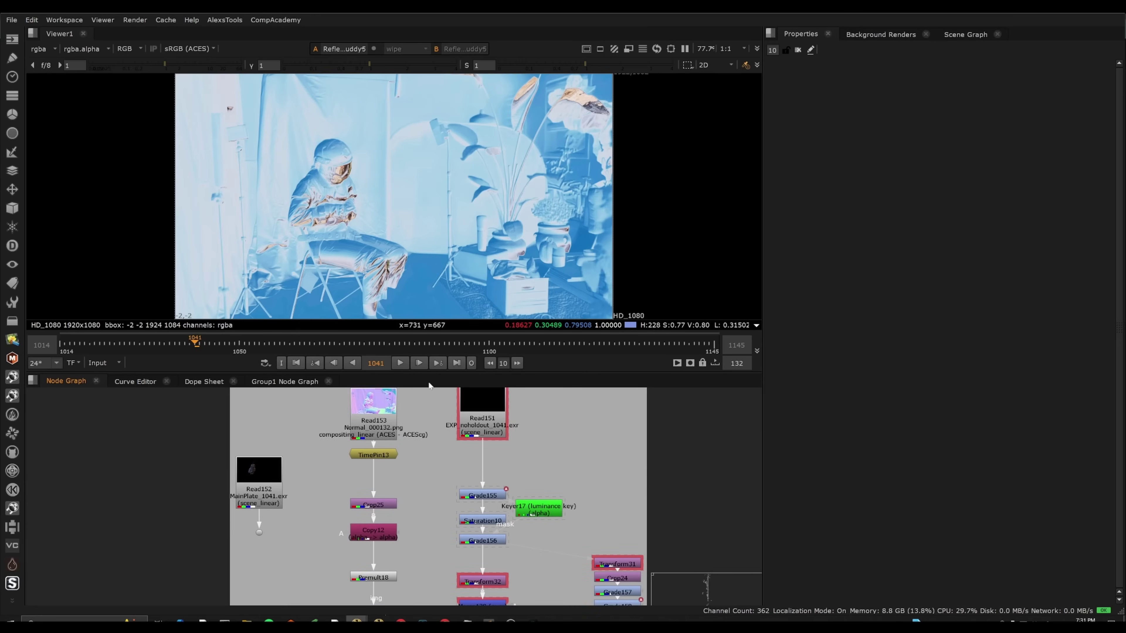
middle_click_drag(396, 481, 372, 486)
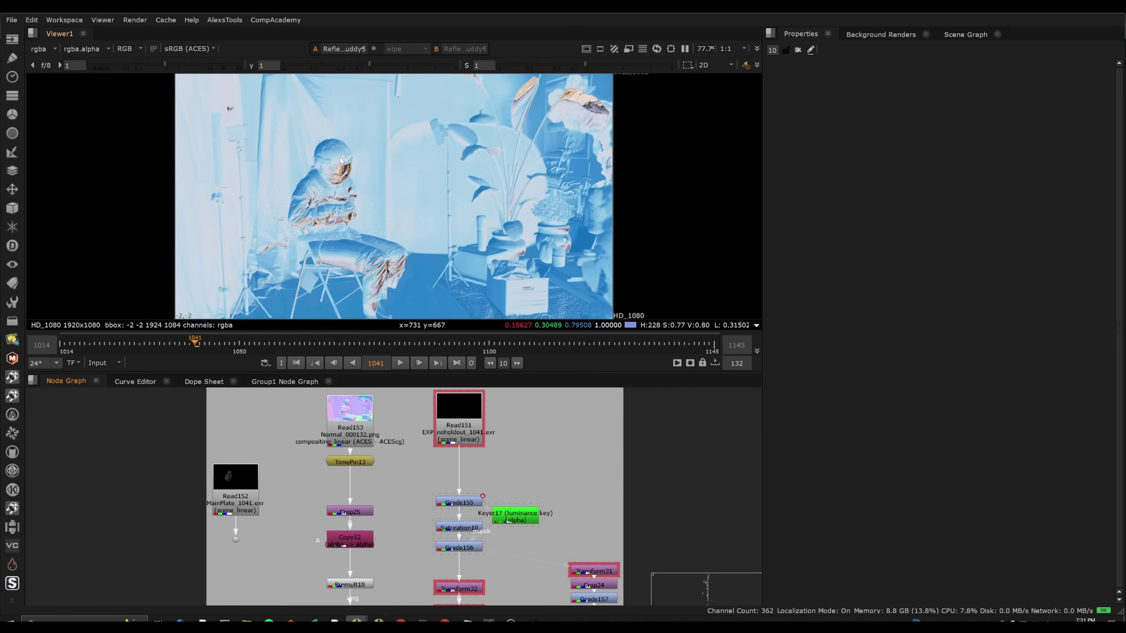
scroll(342, 145, "up", 3)
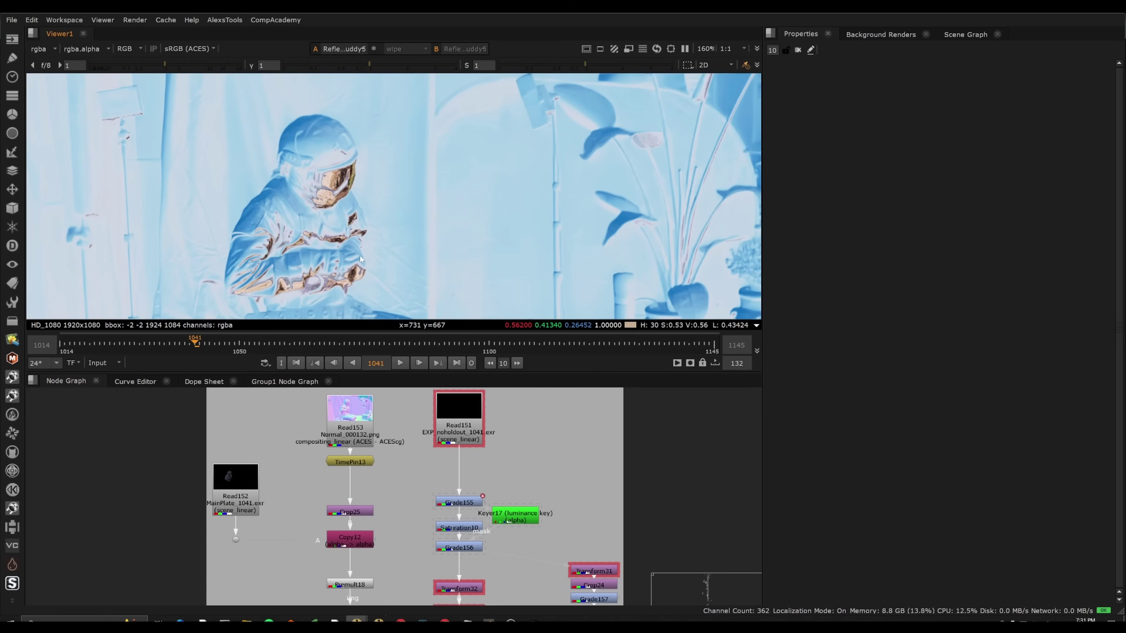
- Find the Read_Source node among the Beeble passes and display the original plate in the viewer
left_click(299, 465)
middle_click_drag(284, 459, 348, 494)
key("1")
key("space")
scroll(352, 492, "down", 7)
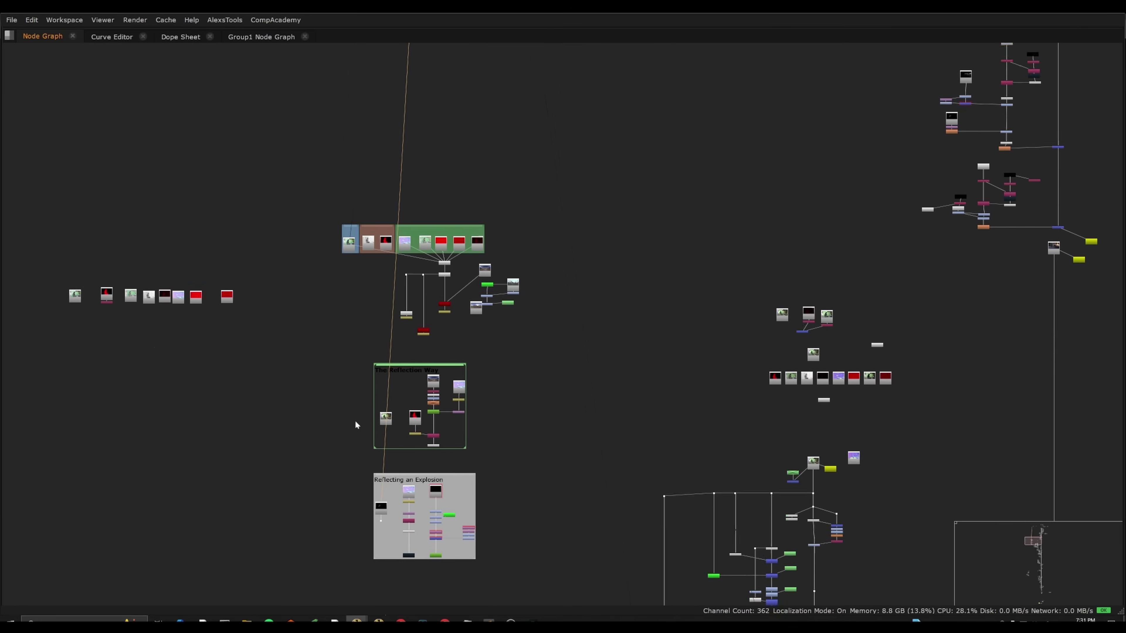
scroll(344, 233, "up", 10)
middle_click_drag(508, 251, 532, 373)
left_click(385, 470)
key("1")
key("space")
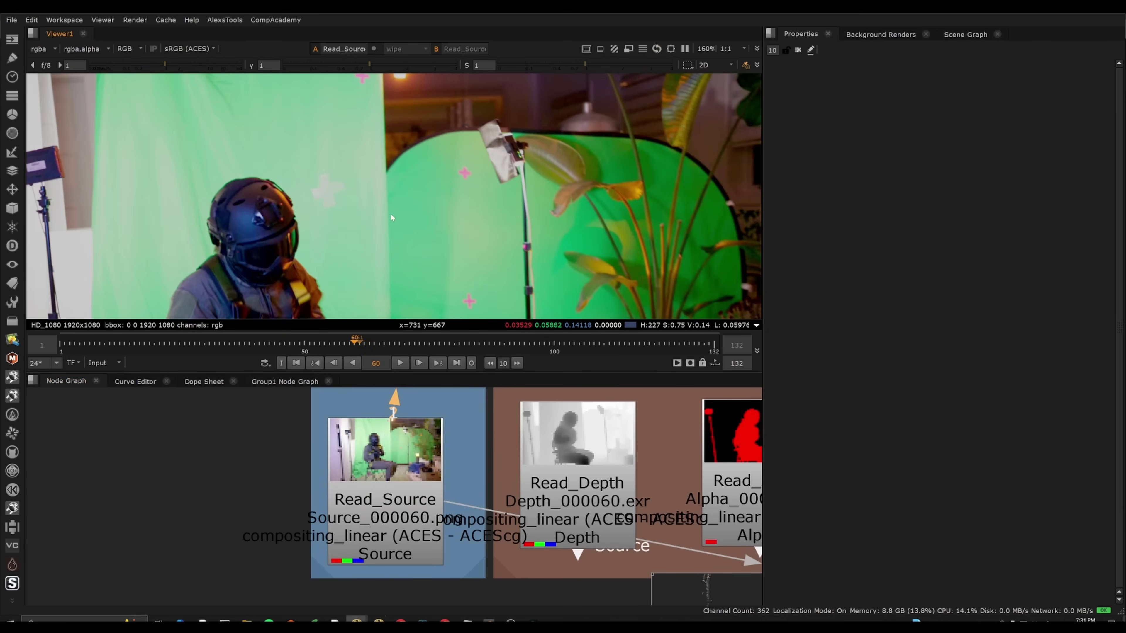
- Examine the pilot's helmet, visor and suit in the source plate at frame 60
scroll(315, 202, "up", 3)
scroll(399, 215, "up", 1)
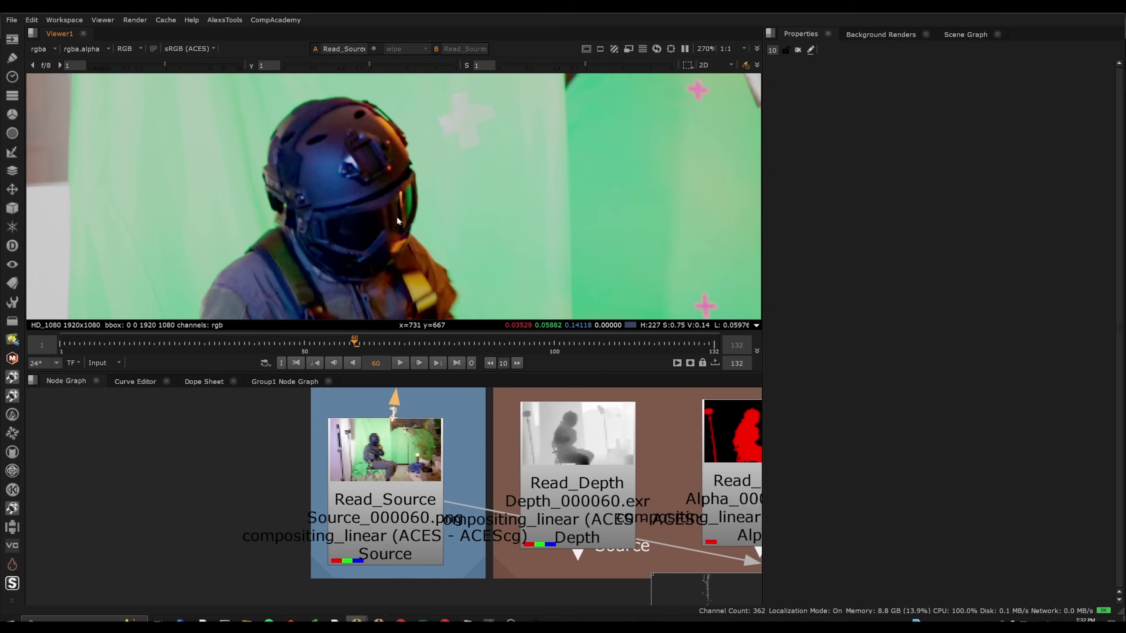
scroll(401, 204, "down", 2)
scroll(404, 200, "up", 2)
middle_click_drag(432, 279, 407, 208)
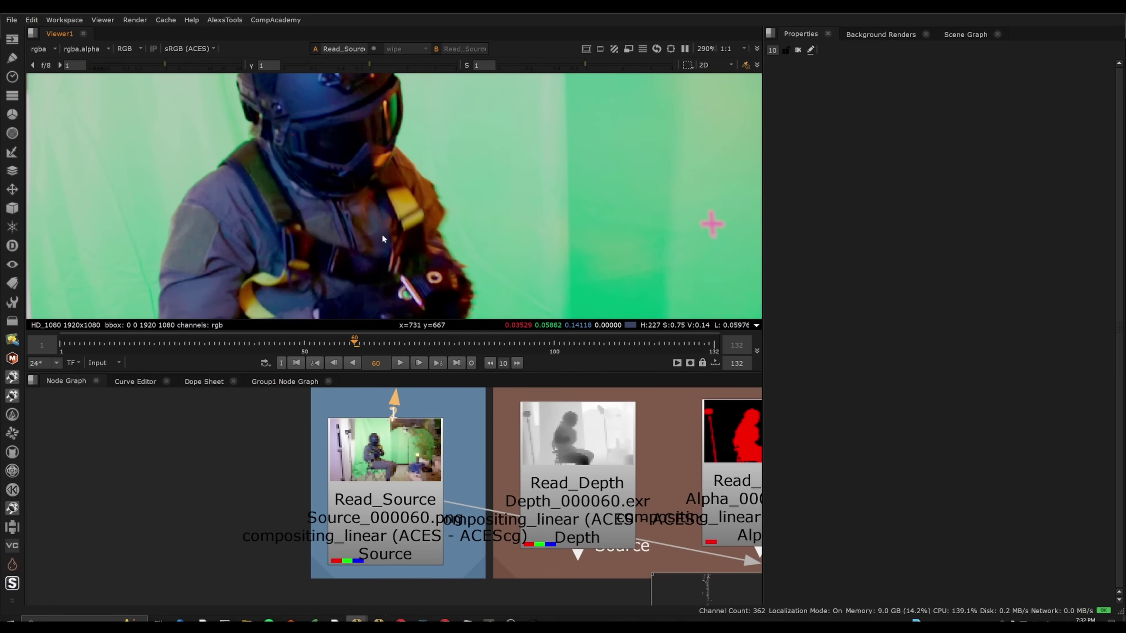
middle_click_drag(407, 76, 414, 187)
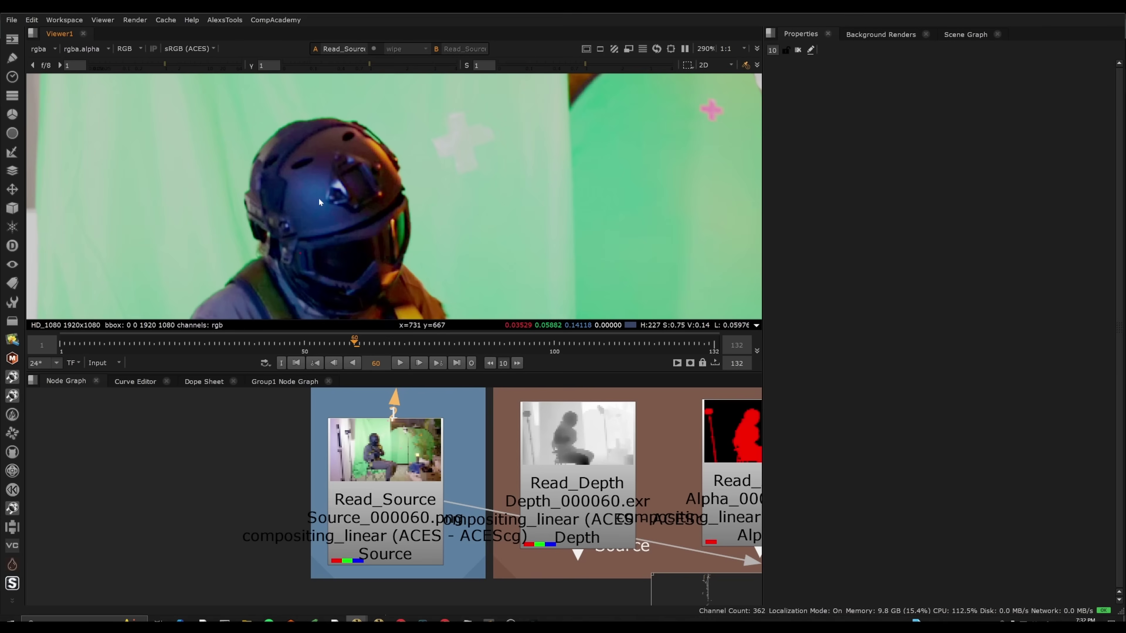
scroll(360, 123, "down", 3)
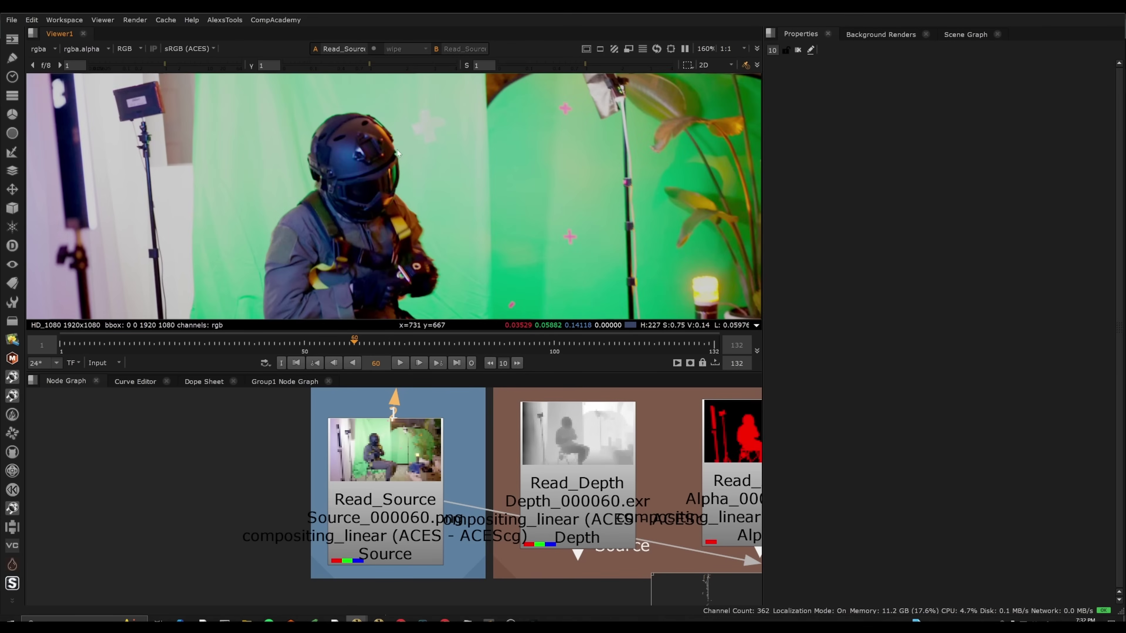
- Return to The Reflection Way group and display ReflectionBuddy5's result in the viewer
scroll(399, 470, "down", 6)
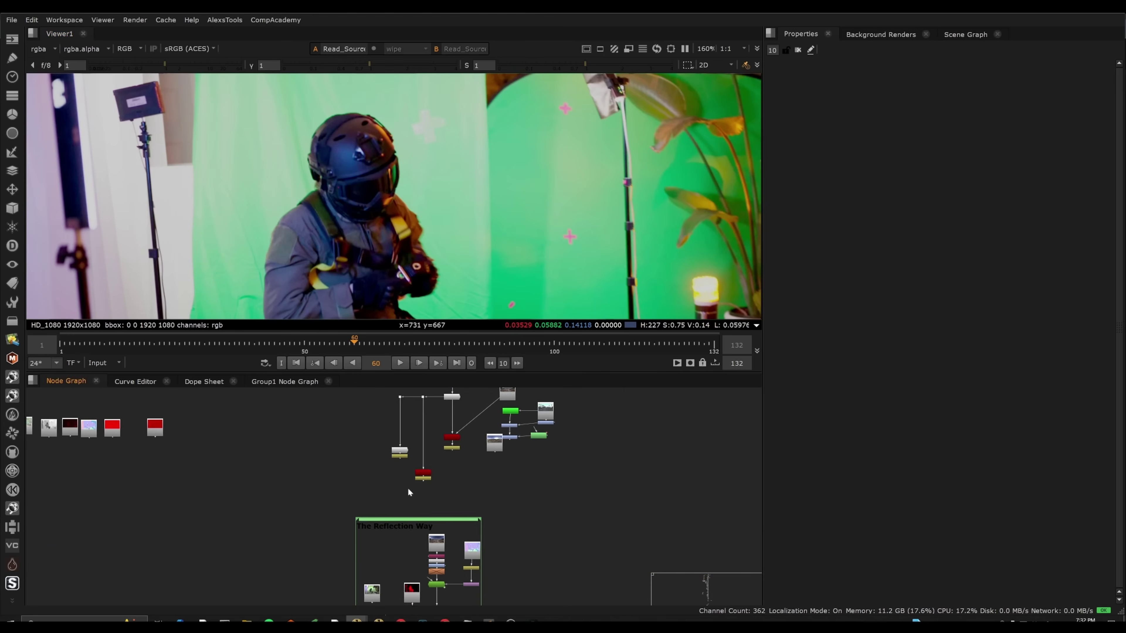
scroll(448, 453, "up", 3)
scroll(434, 488, "down", 3)
scroll(418, 524, "up", 5)
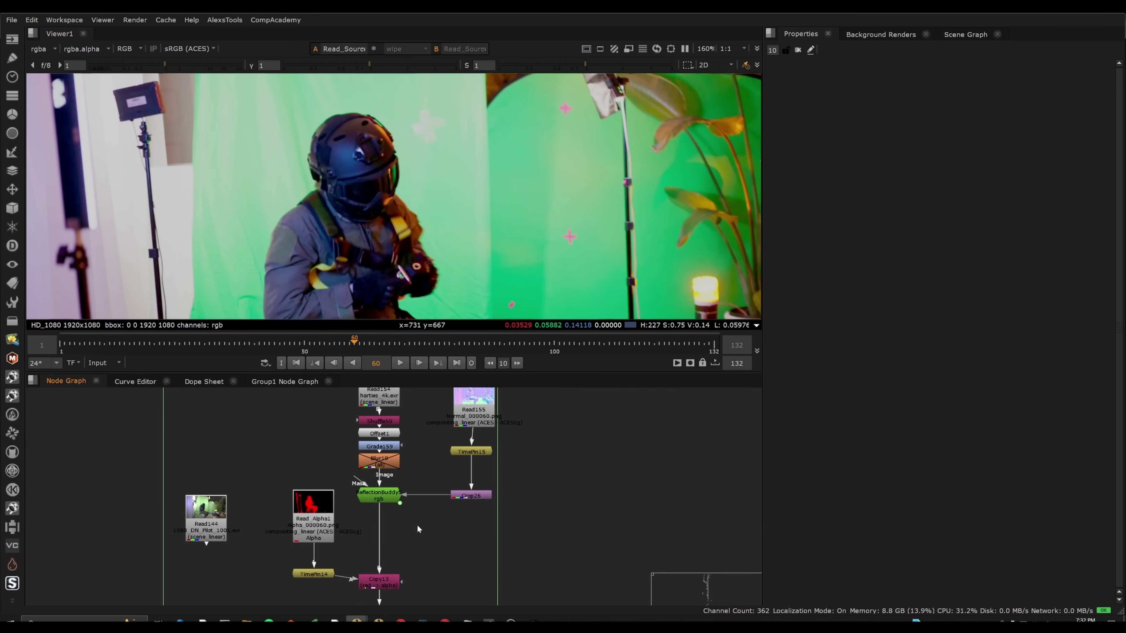
key("1")
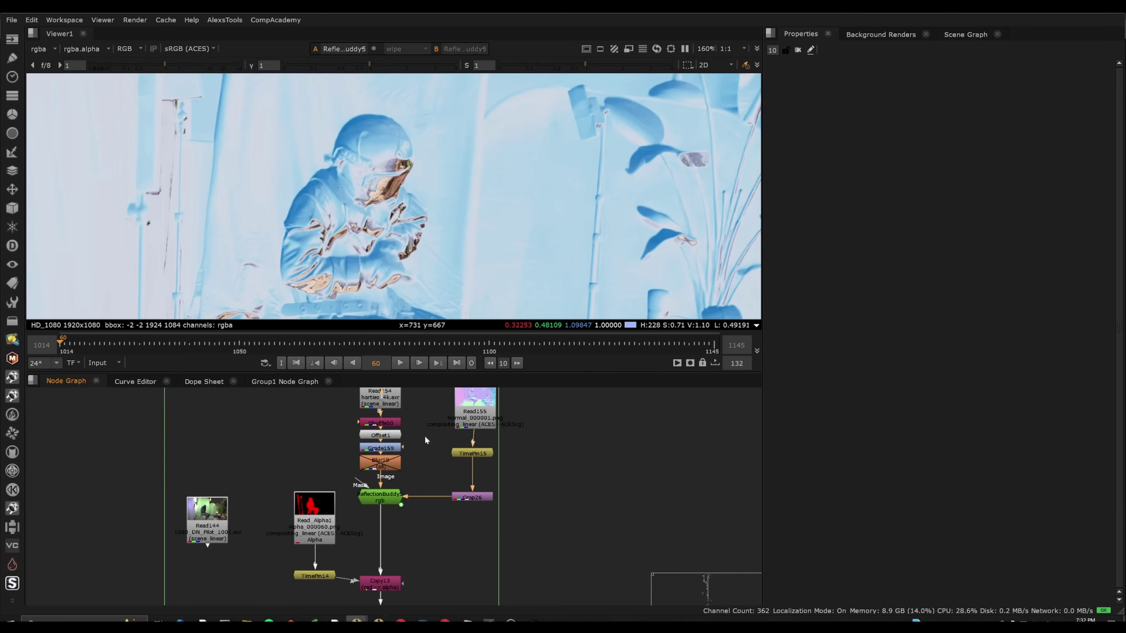
- Enable the Blur19 node that feeds ReflectionBuddy5's image input to soften the HDRI reflections
scroll(412, 536, "up", 2)
left_click(385, 509)
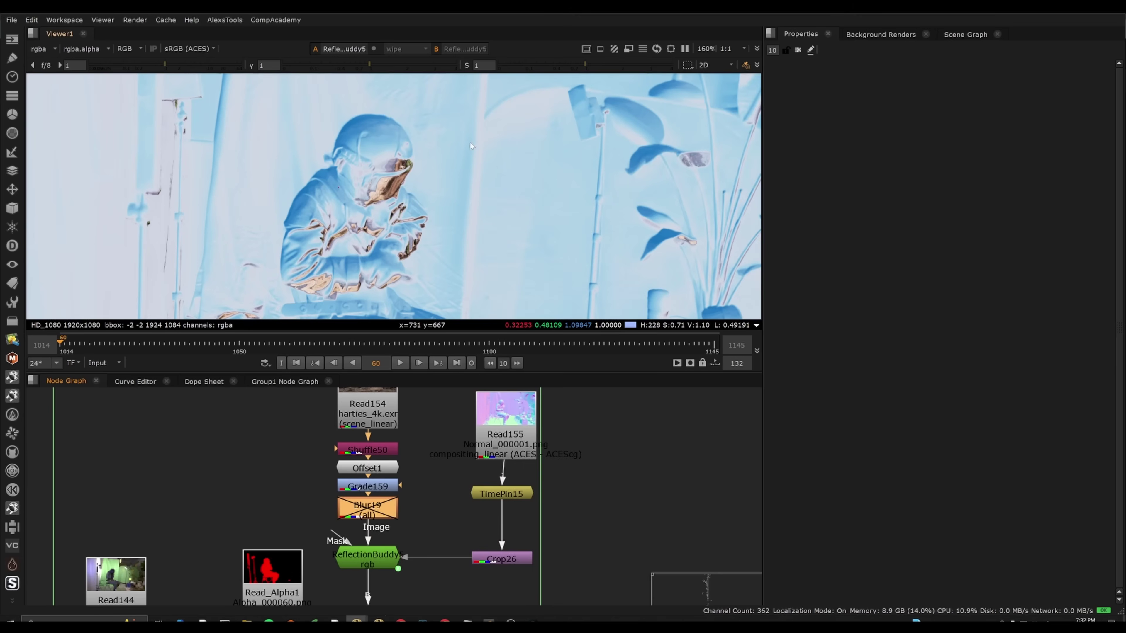
scroll(408, 175, "up", 2)
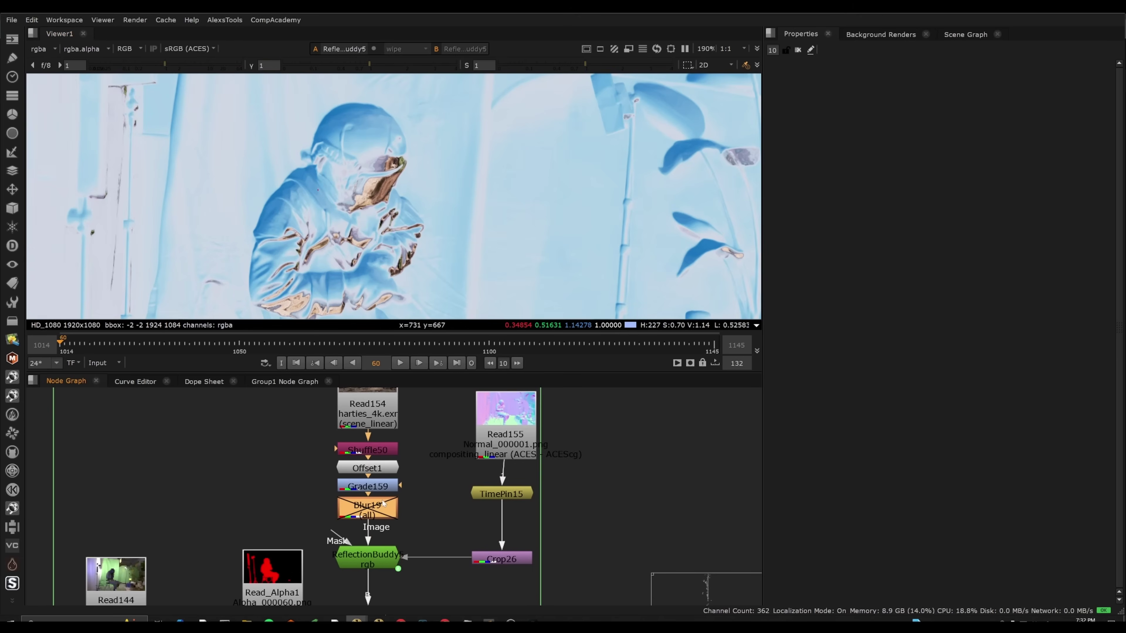
key("d")
scroll(411, 186, "down", 1)
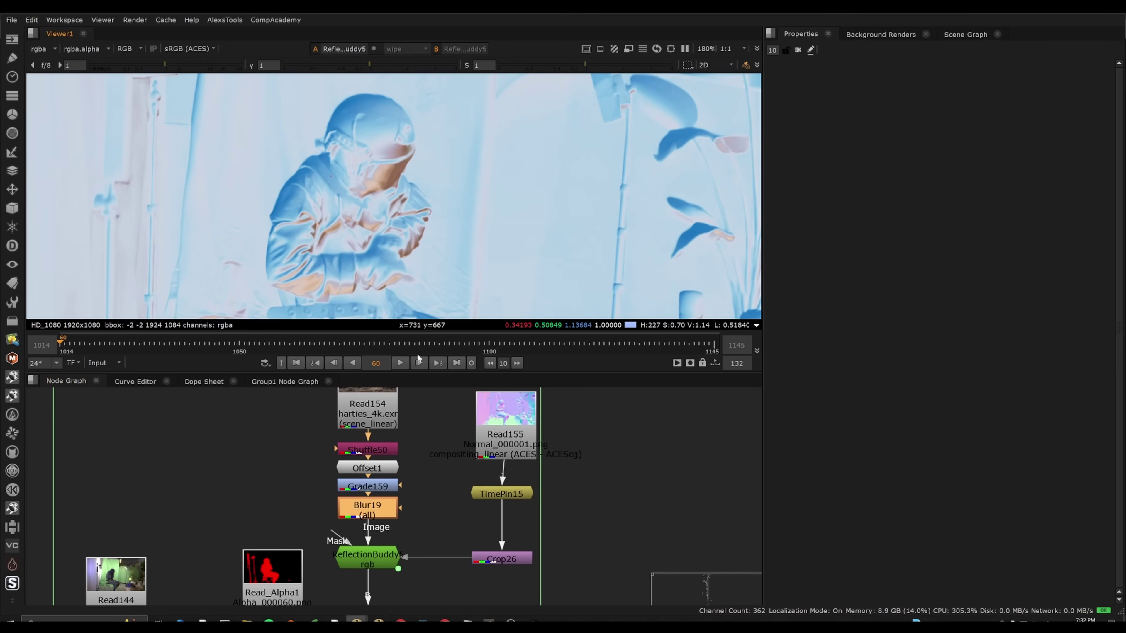
- Play the blurred reflections on the pilot and stop at frame 1078
key("l")
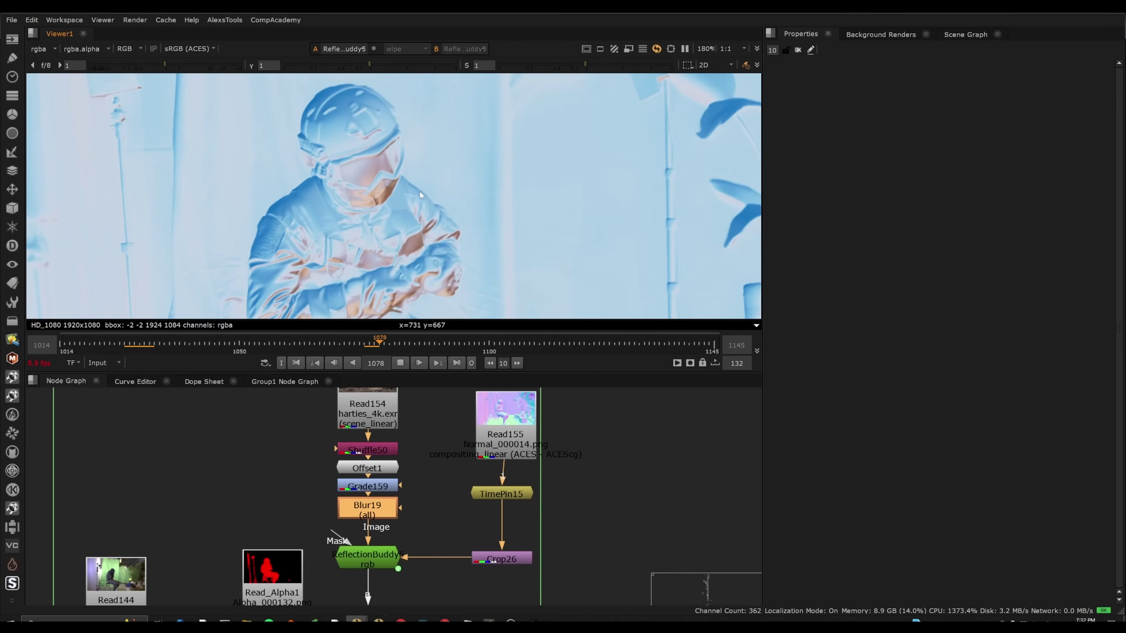
key("k")
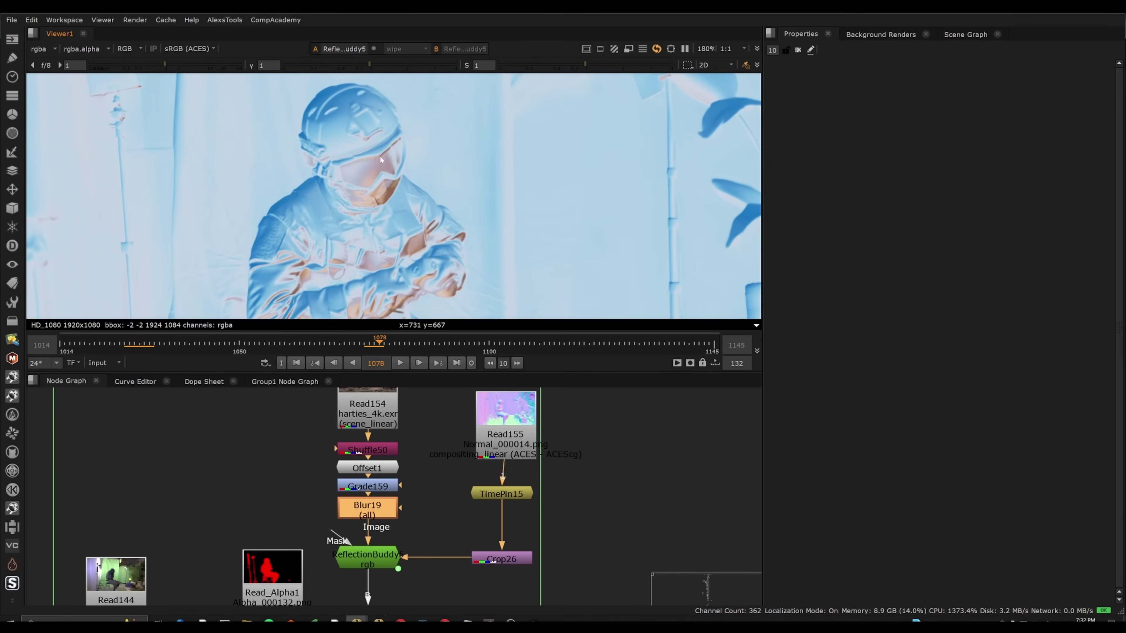
left_click(417, 461)
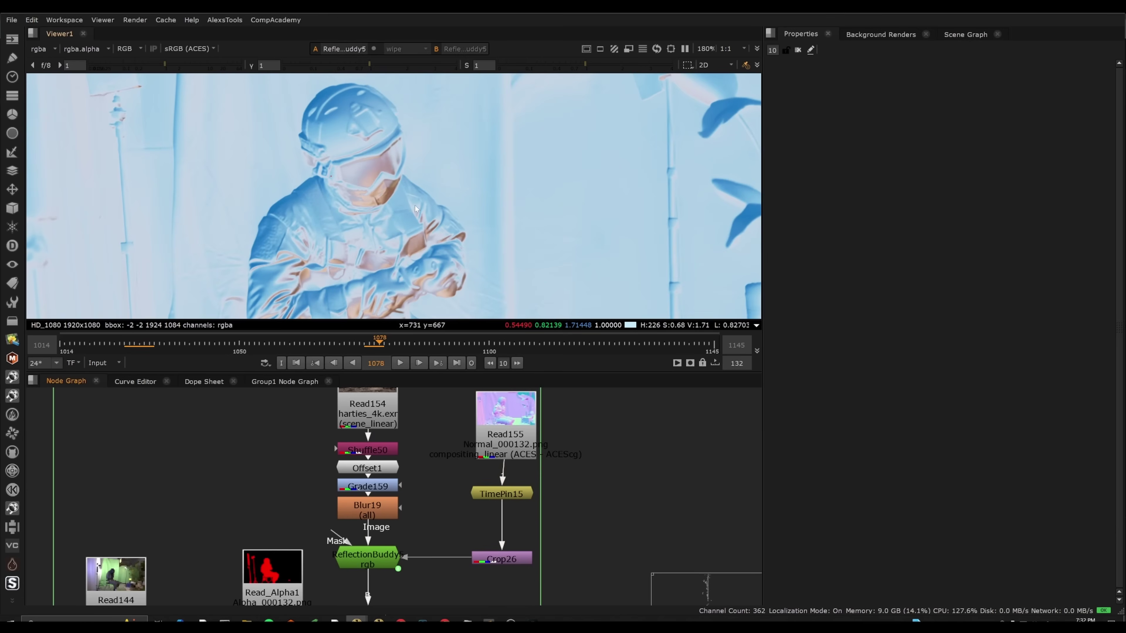
- Go to the Reflecting an Explosion group and display Grade155's output in the viewer
scroll(390, 485, "down", 3)
middle_click_drag(390, 483, 412, 439)
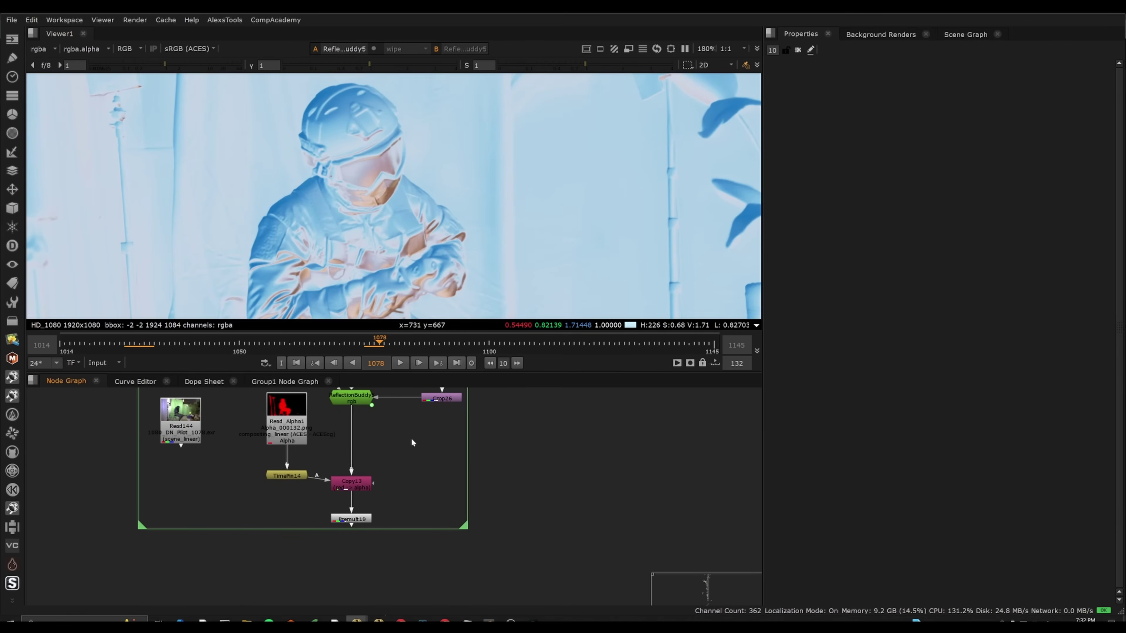
scroll(411, 438, "down", 5)
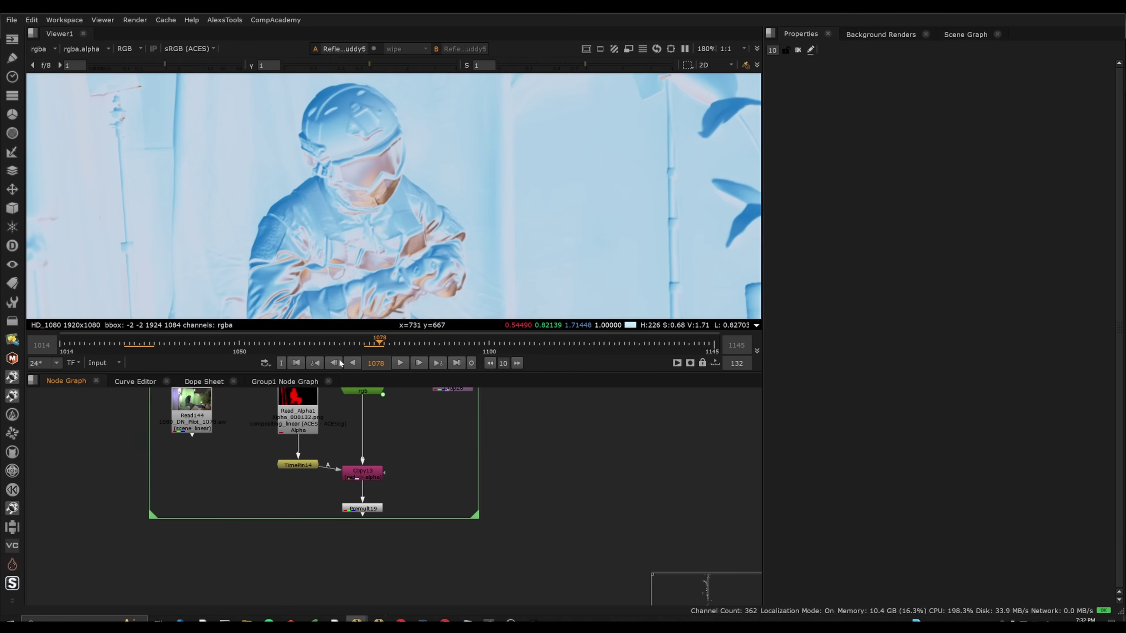
middle_click_drag(416, 505, 402, 399)
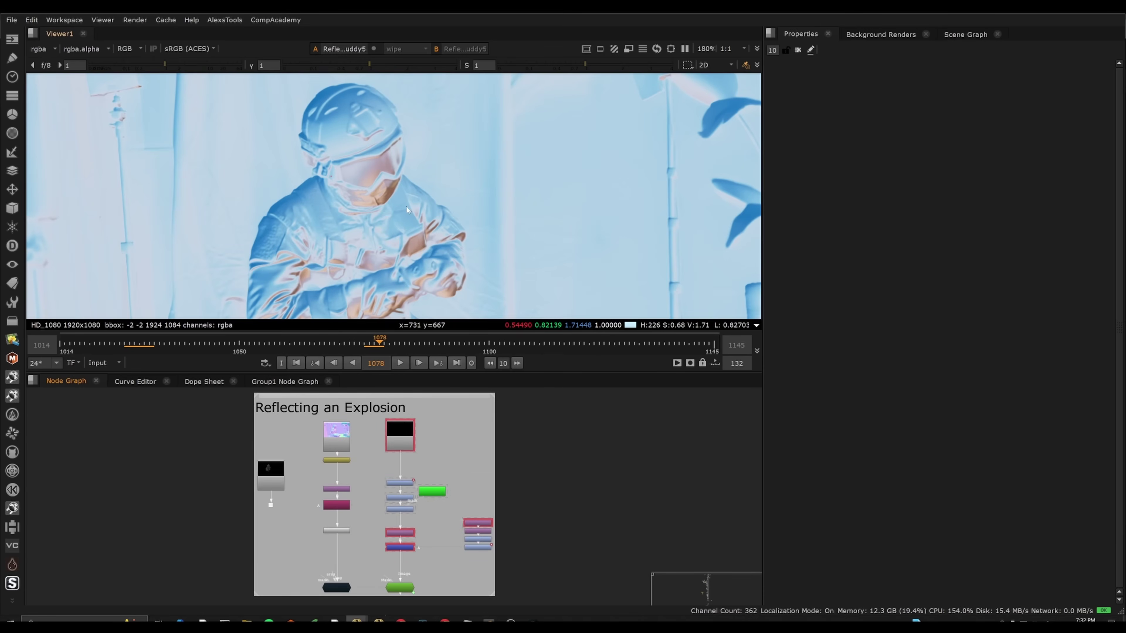
scroll(422, 475, "up", 3)
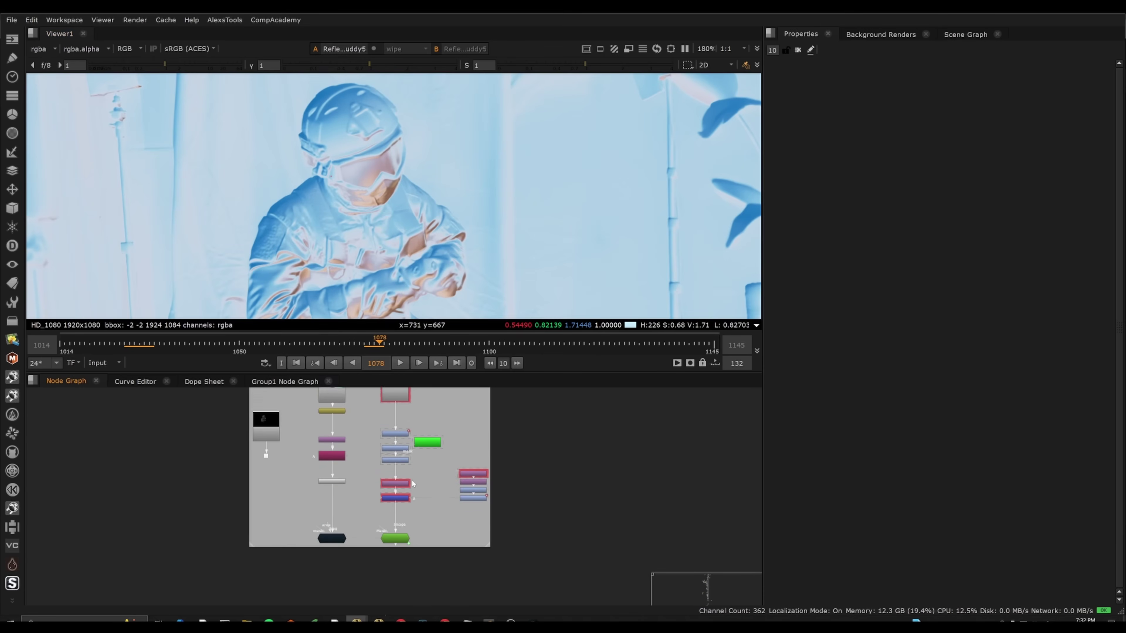
key("space")
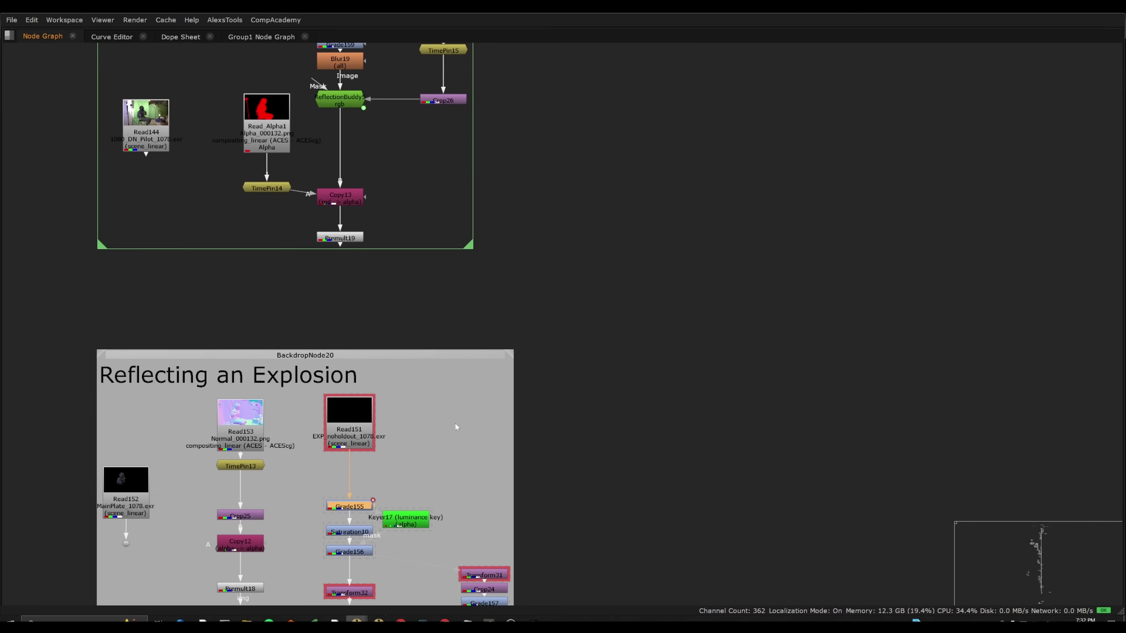
key("space")
middle_click_drag(373, 536, 446, 473)
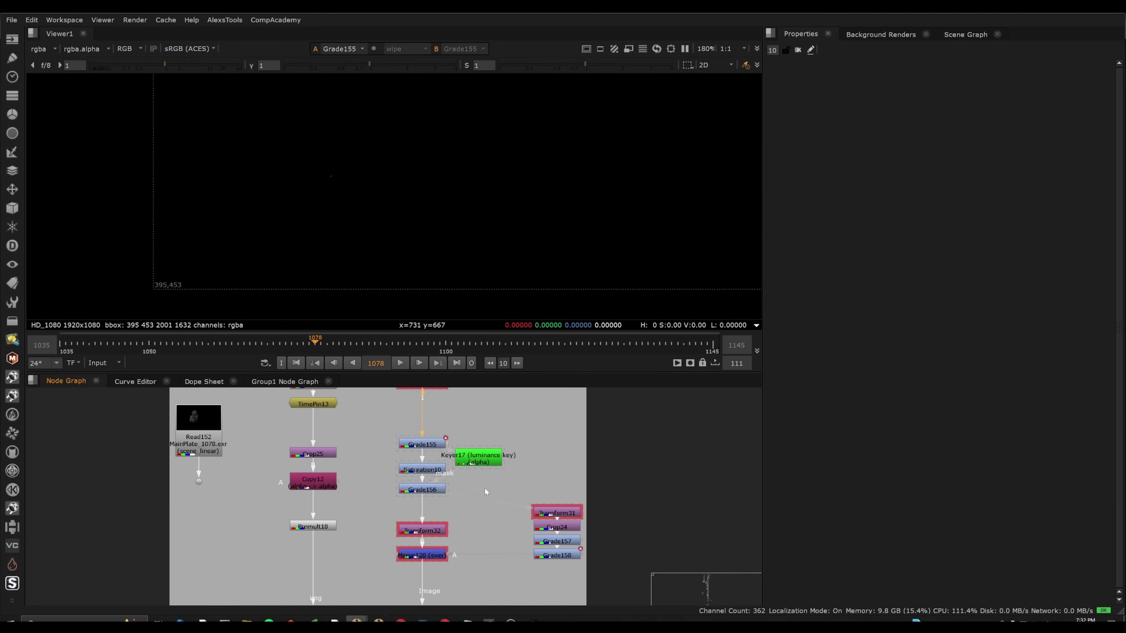
- Display Grade156 and play the explosion element from frame 1125, stopping at frame 1138
left_click(442, 489)
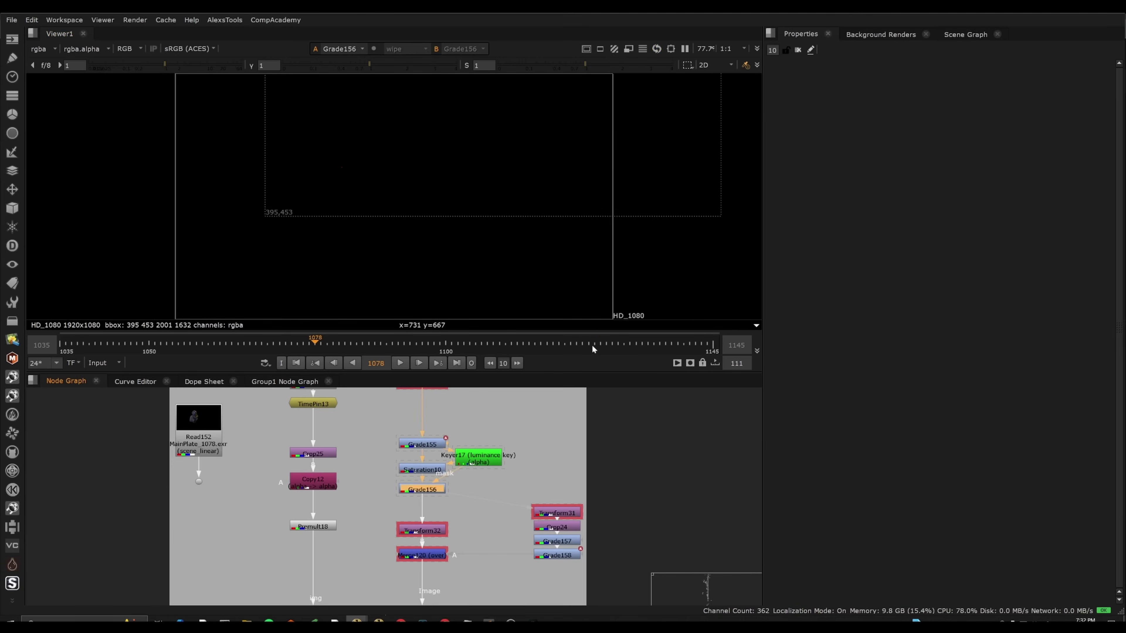
left_click(594, 349)
left_click(401, 364)
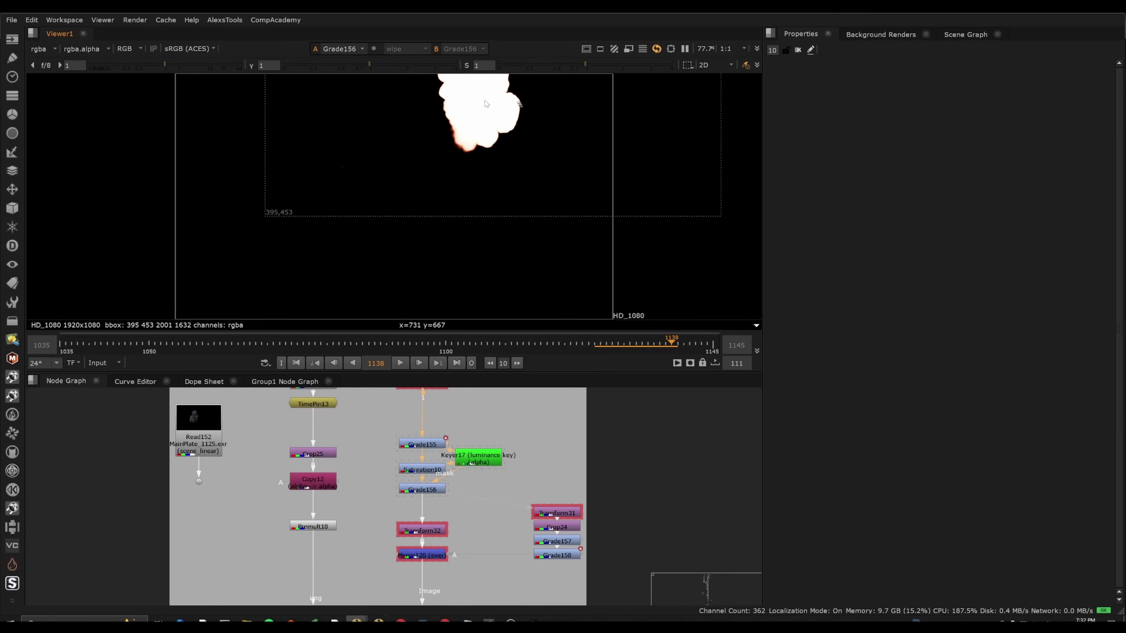
- Follow the explosion branch to ReflectionBuddy4 and display the Merge120 output in the viewer
left_click_drag(483, 532, 363, 580)
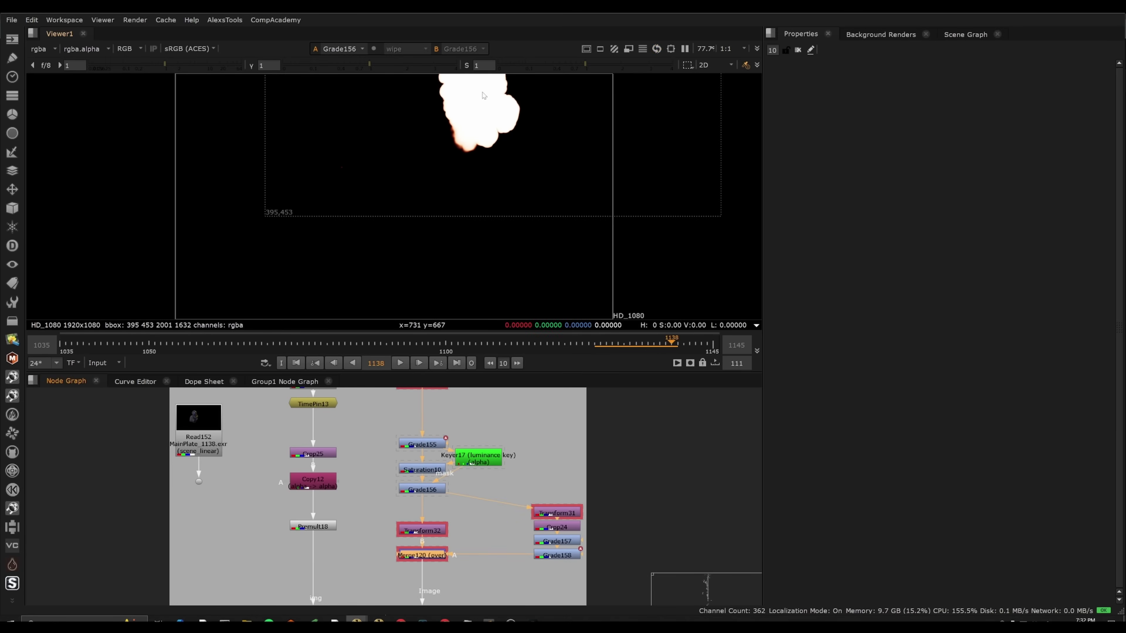
middle_click_drag(495, 586, 495, 496)
left_click(424, 534)
scroll(426, 561, "up", 3)
middle_click_drag(523, 391, 510, 462)
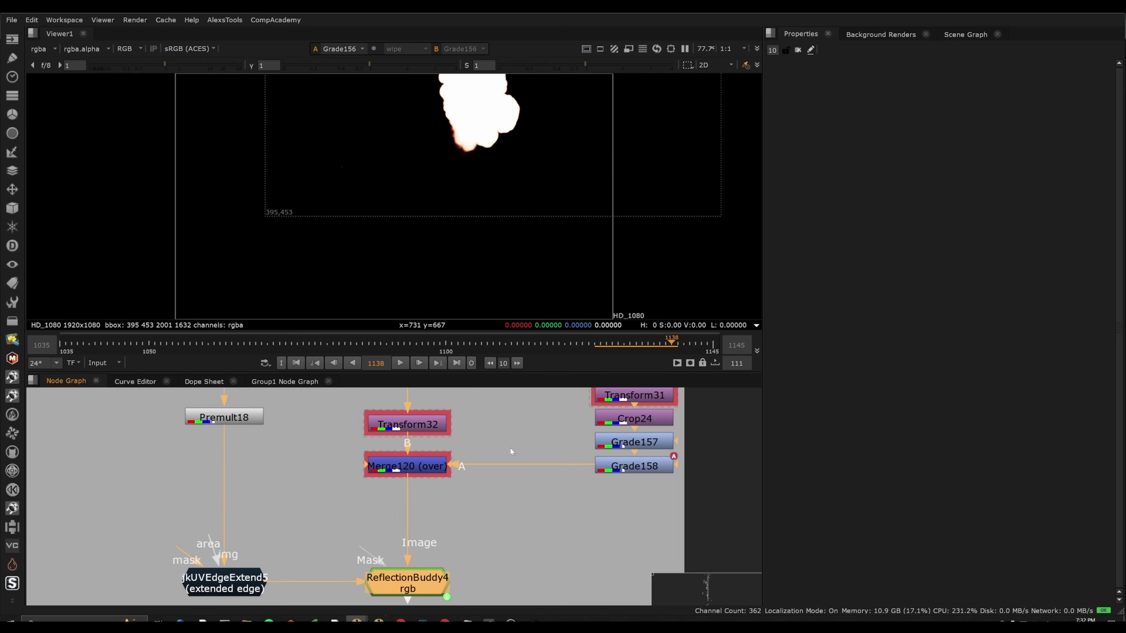
left_click(421, 466)
key("1")
- Display ReflectionBuddy4 and play the explosion's reflection on the pilot, stopping at frame 1136
left_click(430, 529)
middle_click_drag(485, 519, 488, 457)
scroll(487, 456, "down", 2)
left_click(436, 506)
key("1")
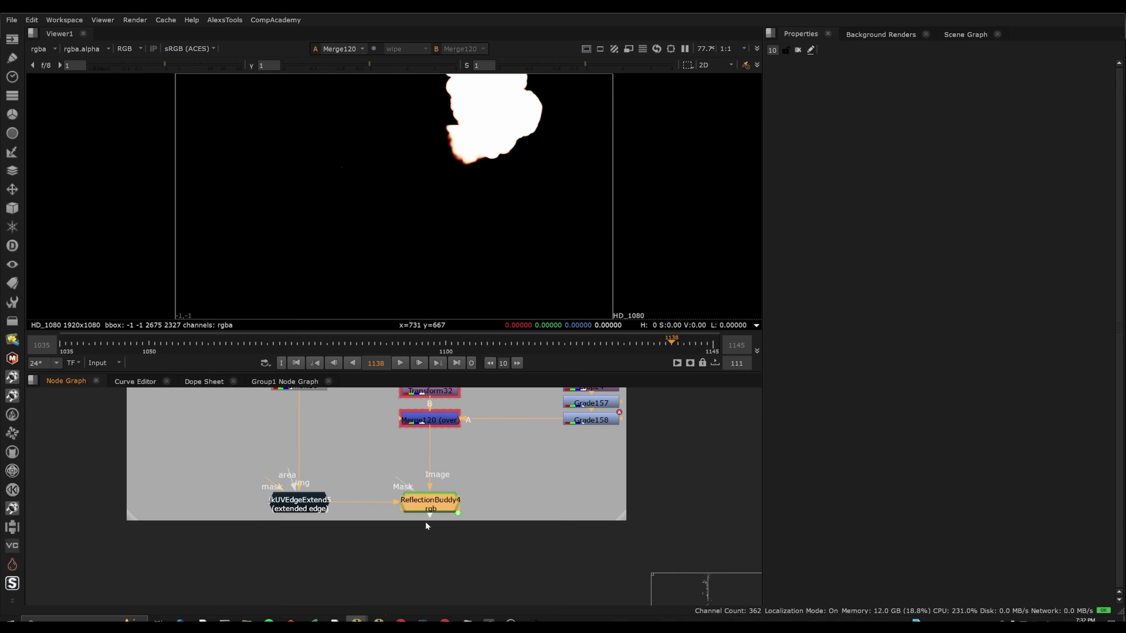
left_click(439, 523)
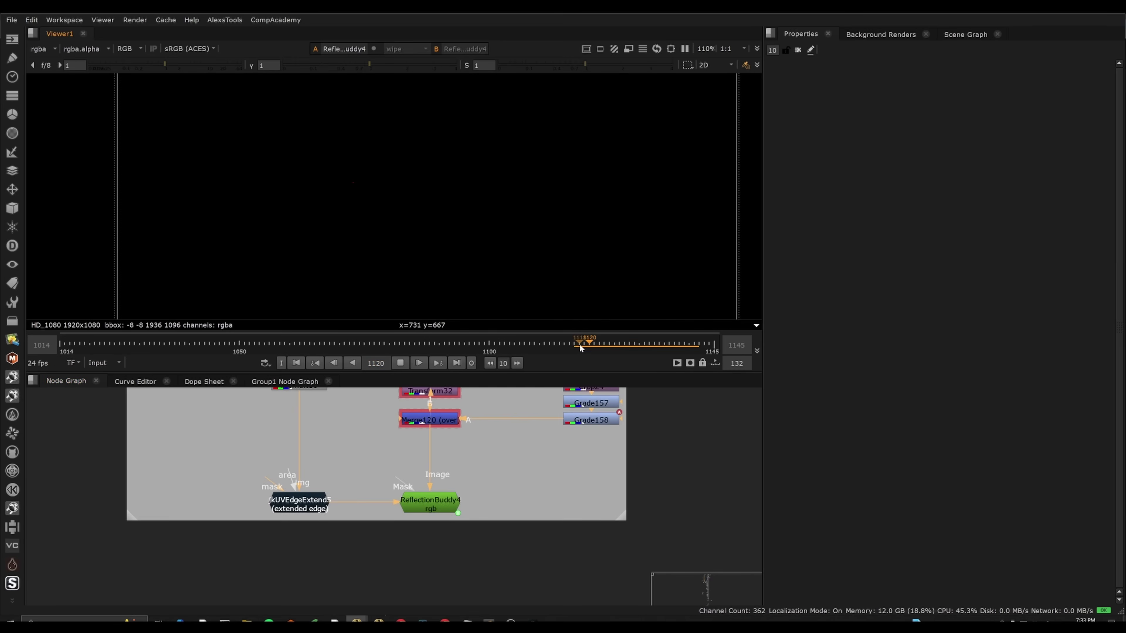
left_click(587, 345)
key("k")
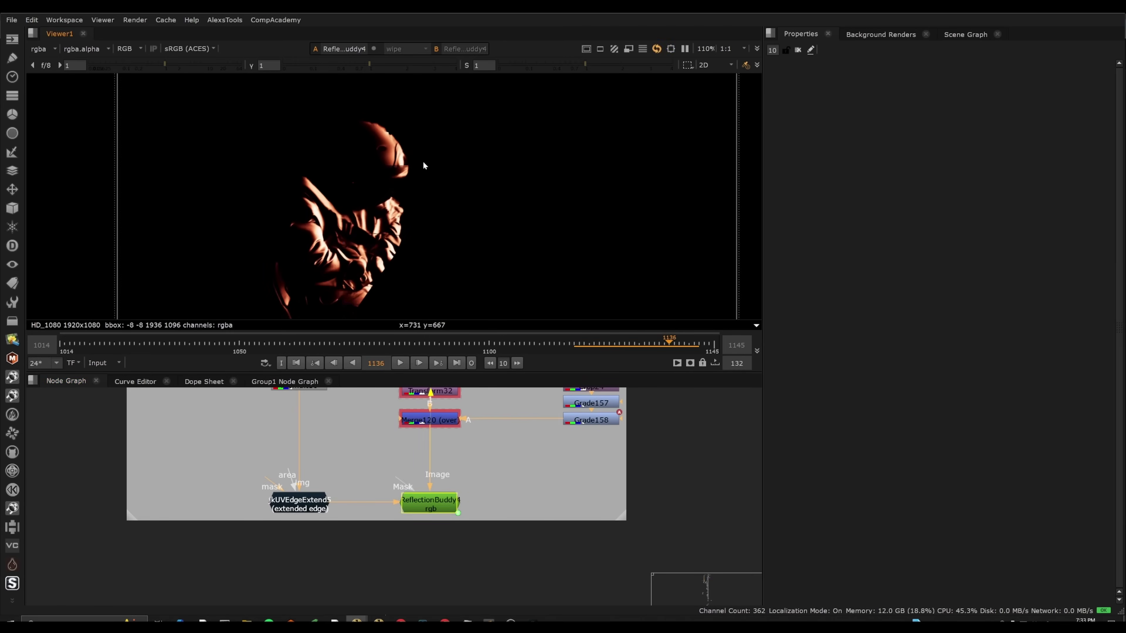
- Try adding a Blur node between Merge120 and ReflectionBuddy4 in the Reflecting an Explosion group
scroll(323, 305, "down", 2)
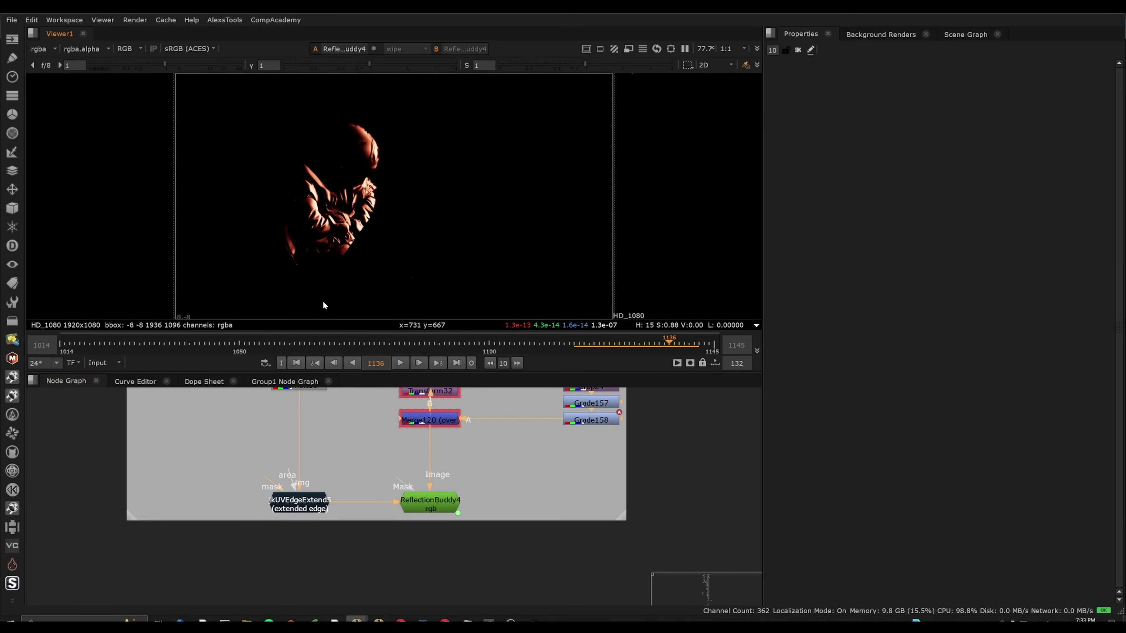
scroll(374, 495, "down", 2)
middle_click_drag(377, 414, 355, 483)
scroll(355, 484, "up", 3)
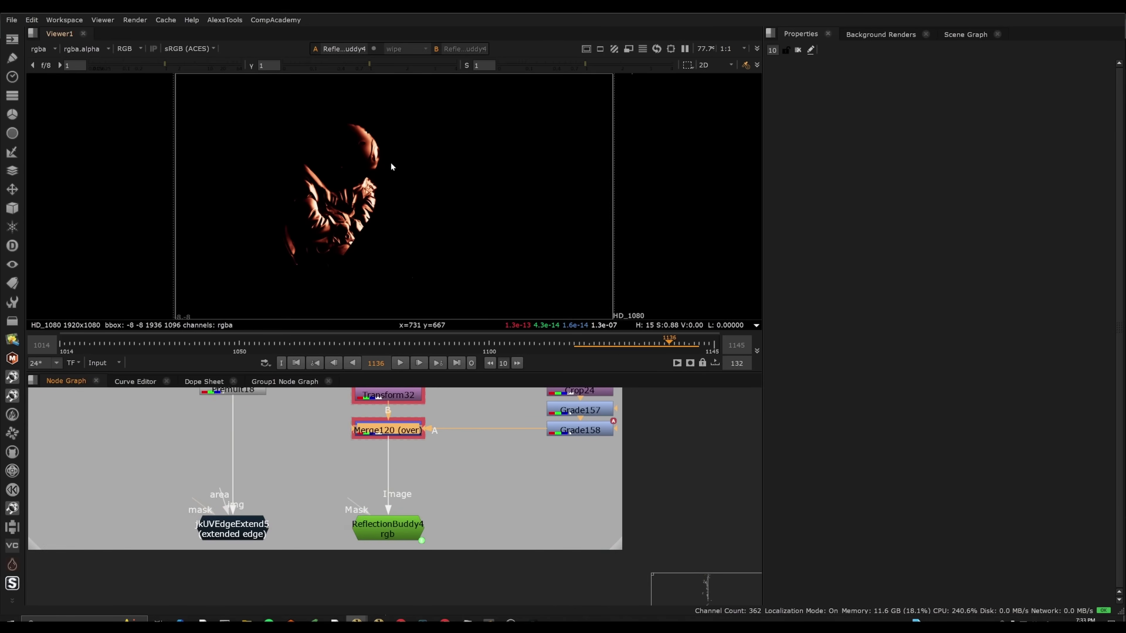
middle_click_drag(435, 469, 441, 485)
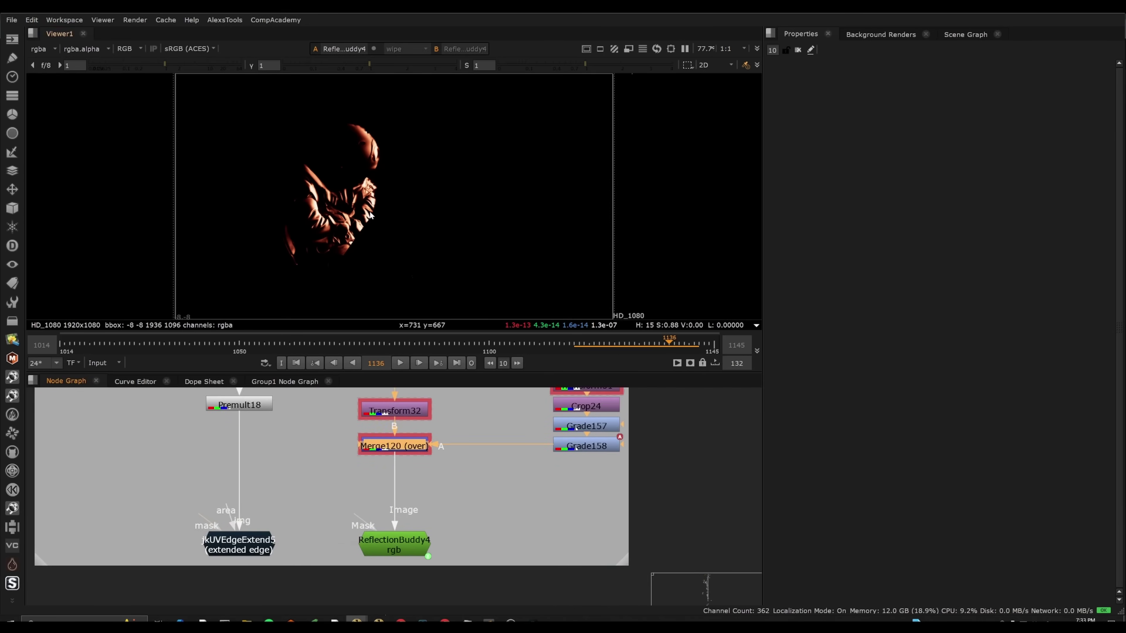
scroll(361, 114, "up", 2)
key("b")
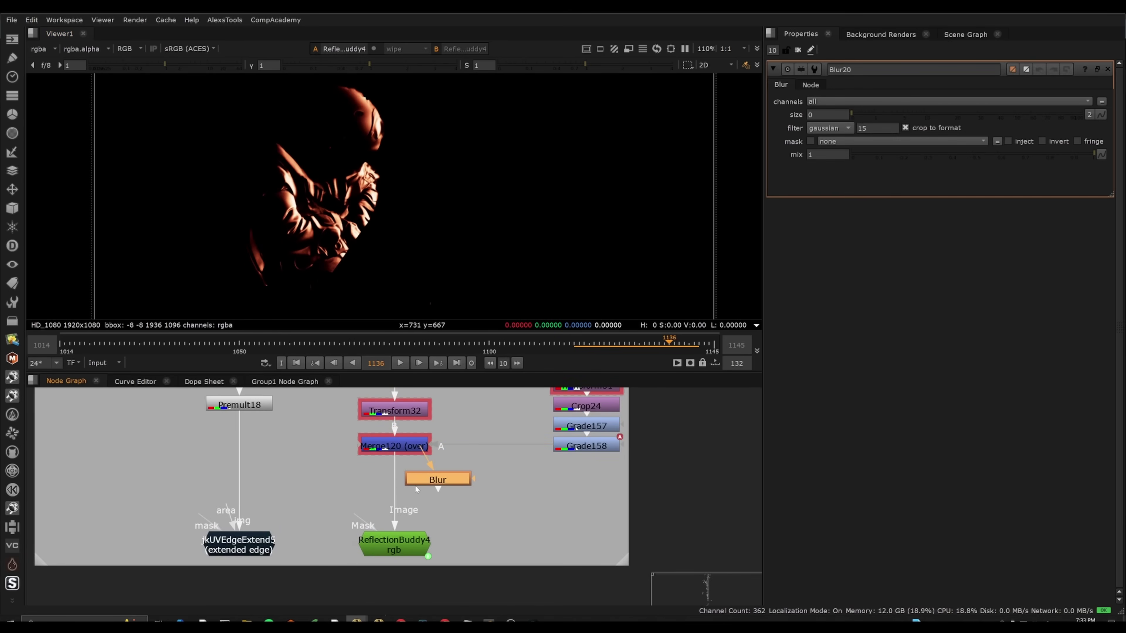
- Try a blur size of 100 on the explosion image and check the softened reflection on the pilot
left_click(907, 113)
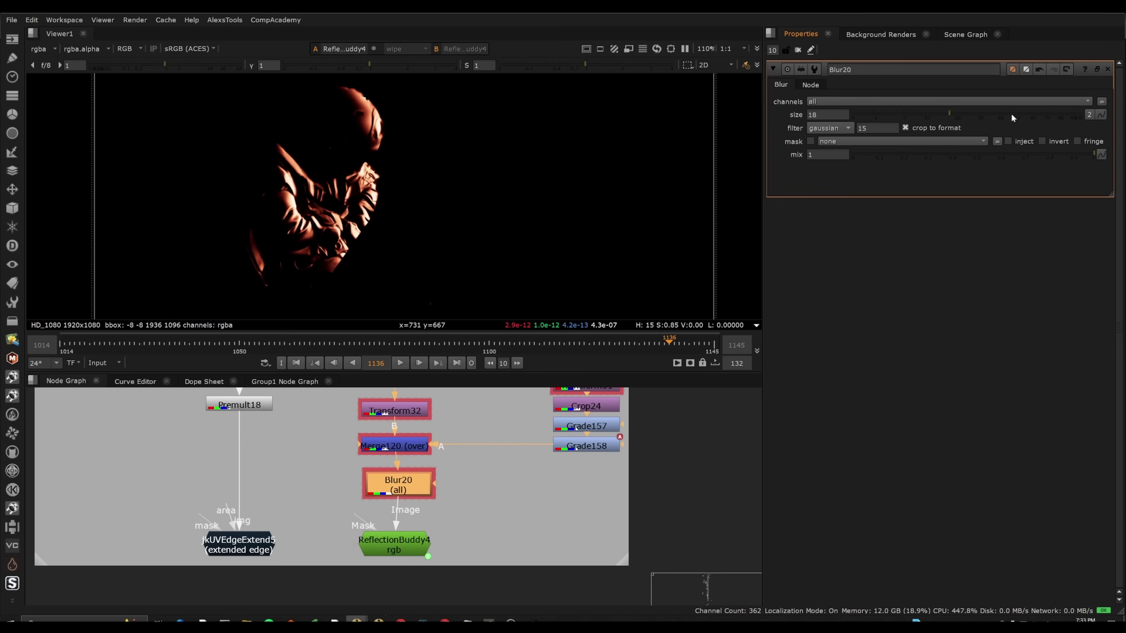
left_click_drag(1011, 117, 1084, 116)
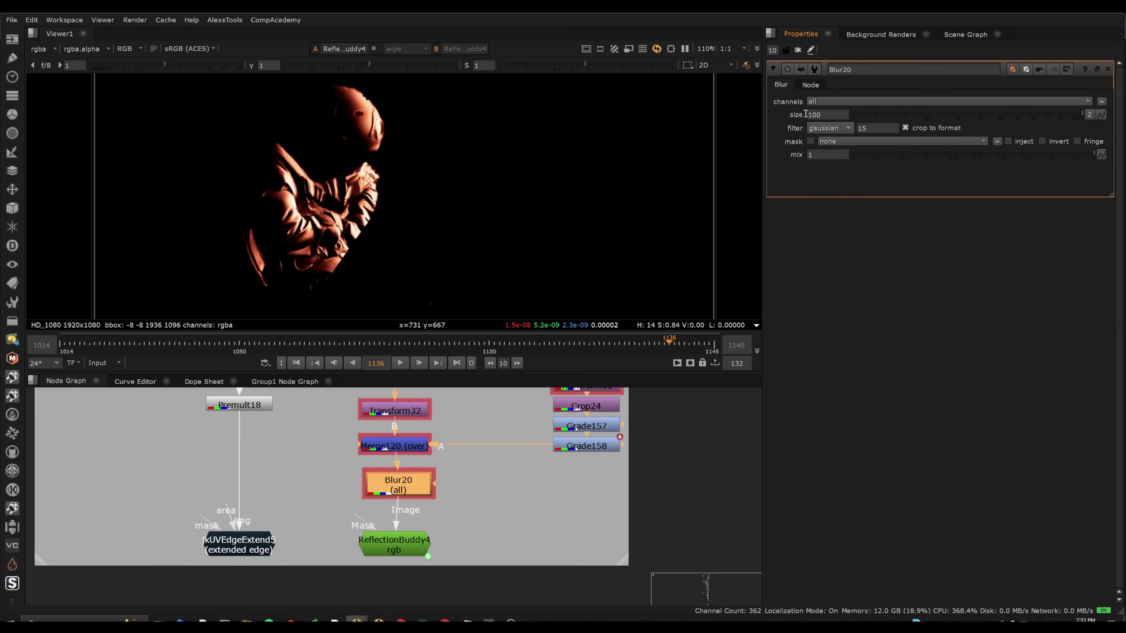
double_click(805, 115)
left_click(371, 124)
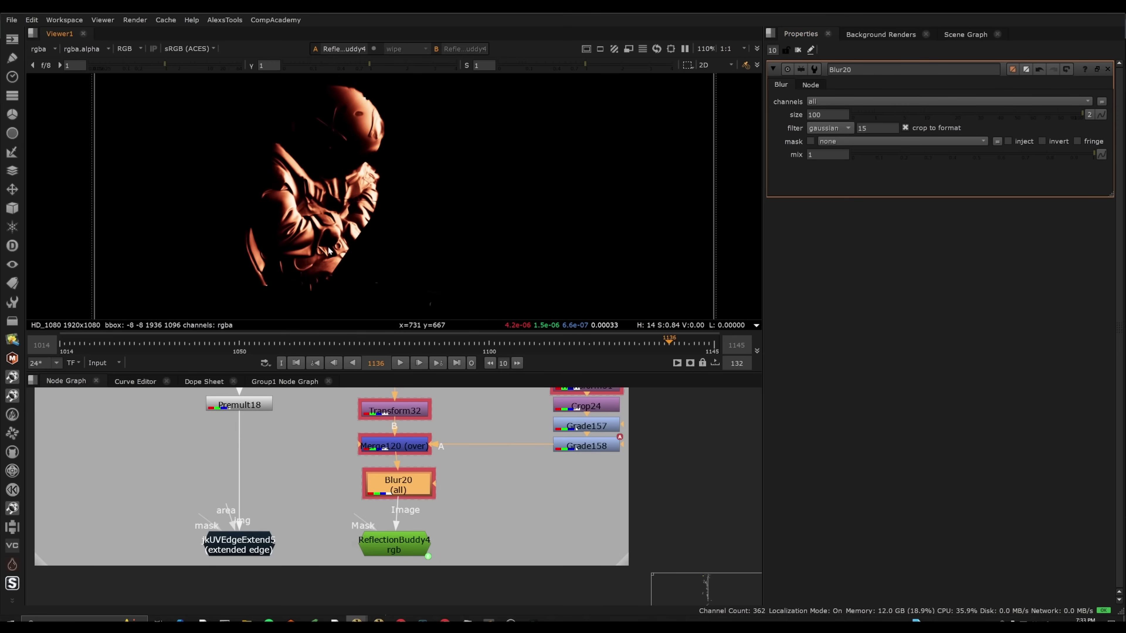
- Go from the Reflecting an Explosion group to the Re-Lighting group in the main comp
key("space")
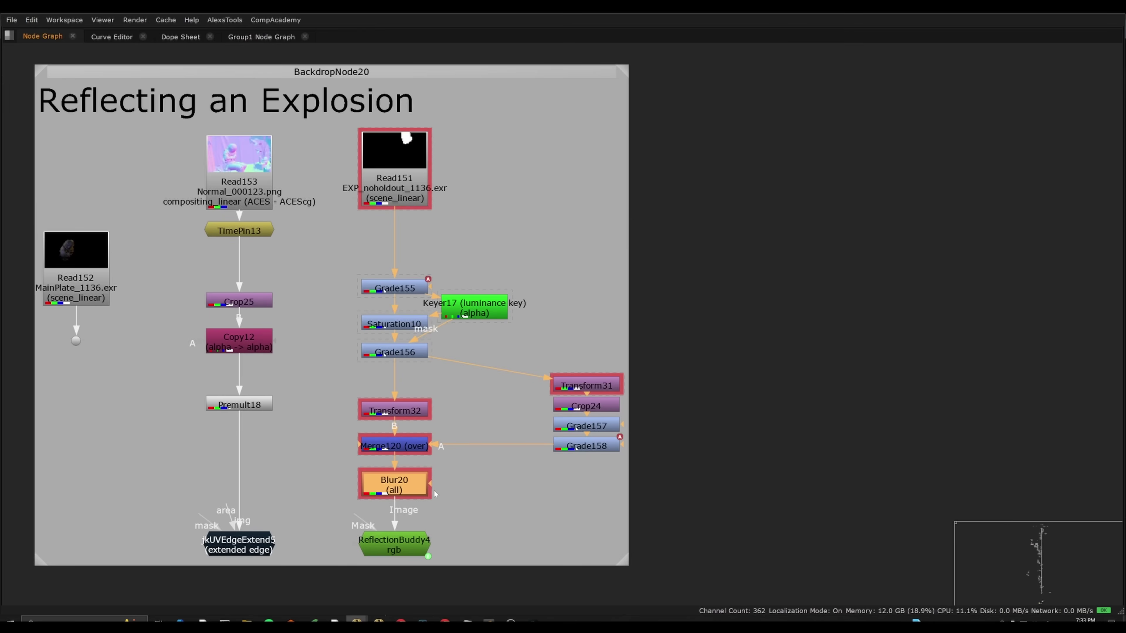
scroll(446, 385, "down", 4)
middle_click_drag(722, 394, 493, 399)
scroll(493, 400, "down", 5)
middle_click_drag(539, 523, 489, 277)
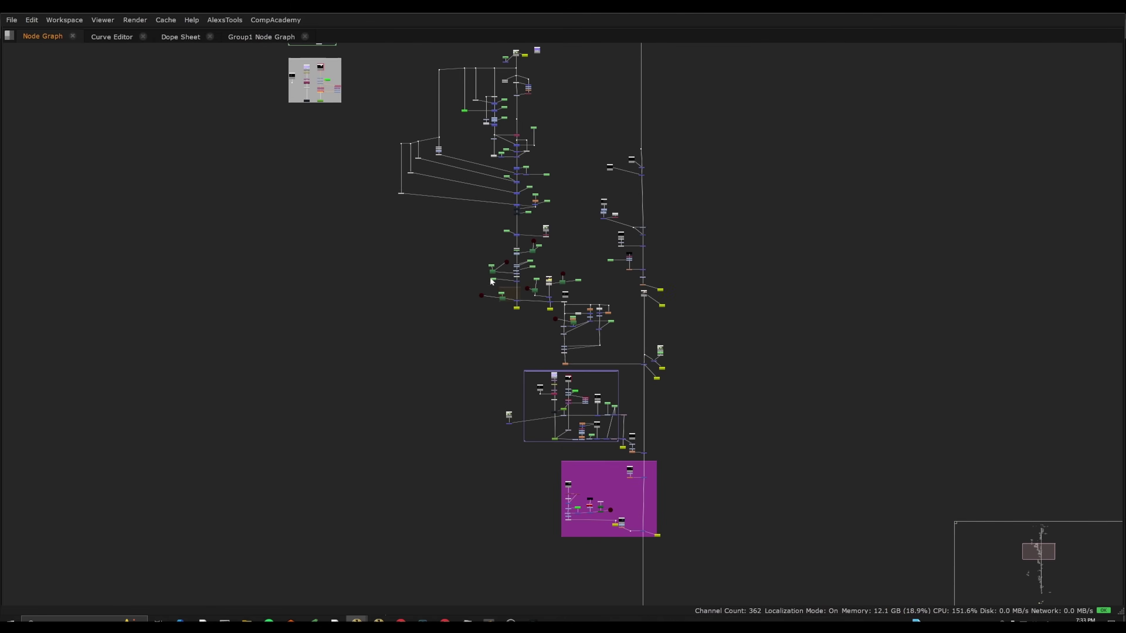
scroll(552, 336, "up", 5)
middle_click_drag(637, 471, 557, 298)
scroll(556, 298, "up", 4)
middle_click_drag(519, 362, 586, 358)
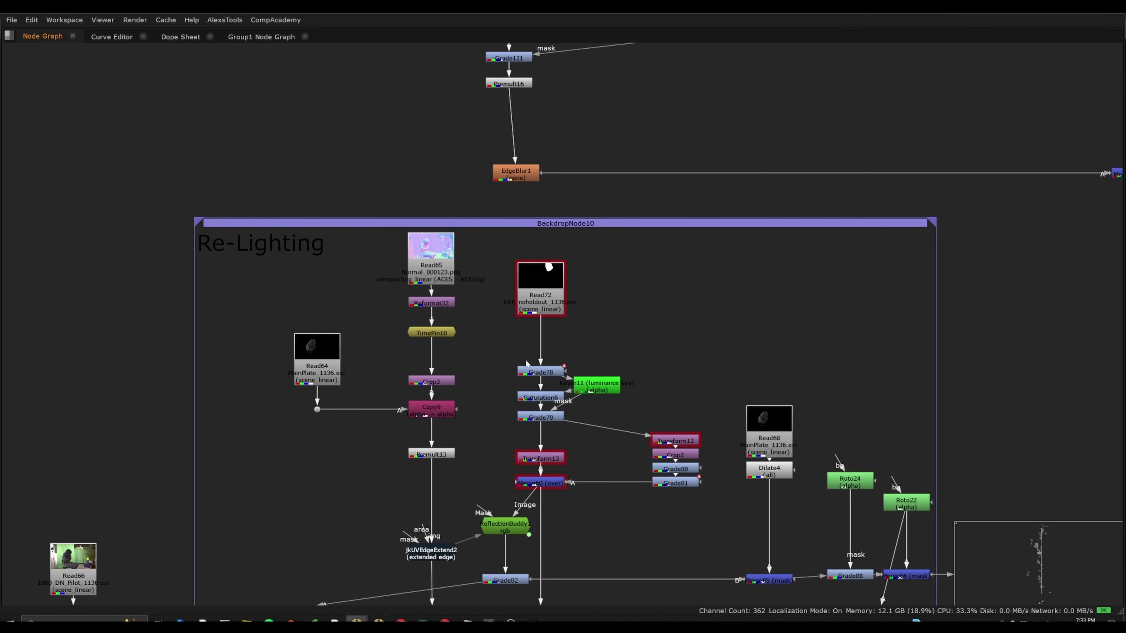
- Display the output of the ReflectionBuddy node feeding Grade82 in the viewer
middle_click_drag(573, 459, 505, 346)
left_click_drag(537, 407, 418, 421)
scroll(447, 434, "down", 2)
key("space")
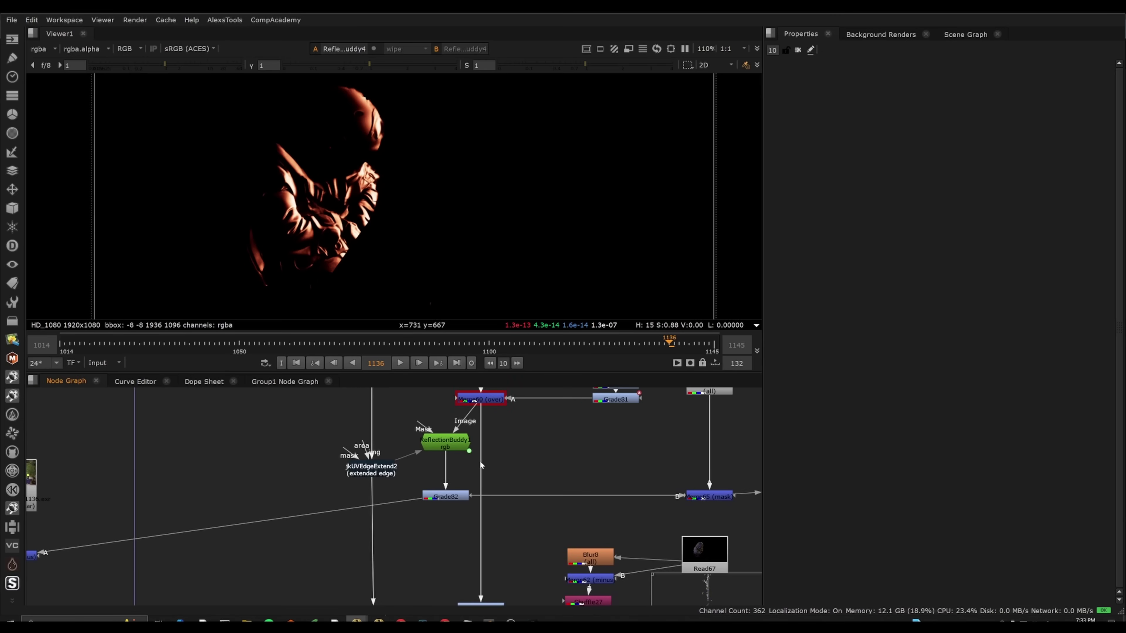
left_click(463, 444)
key("1")
left_click(413, 395)
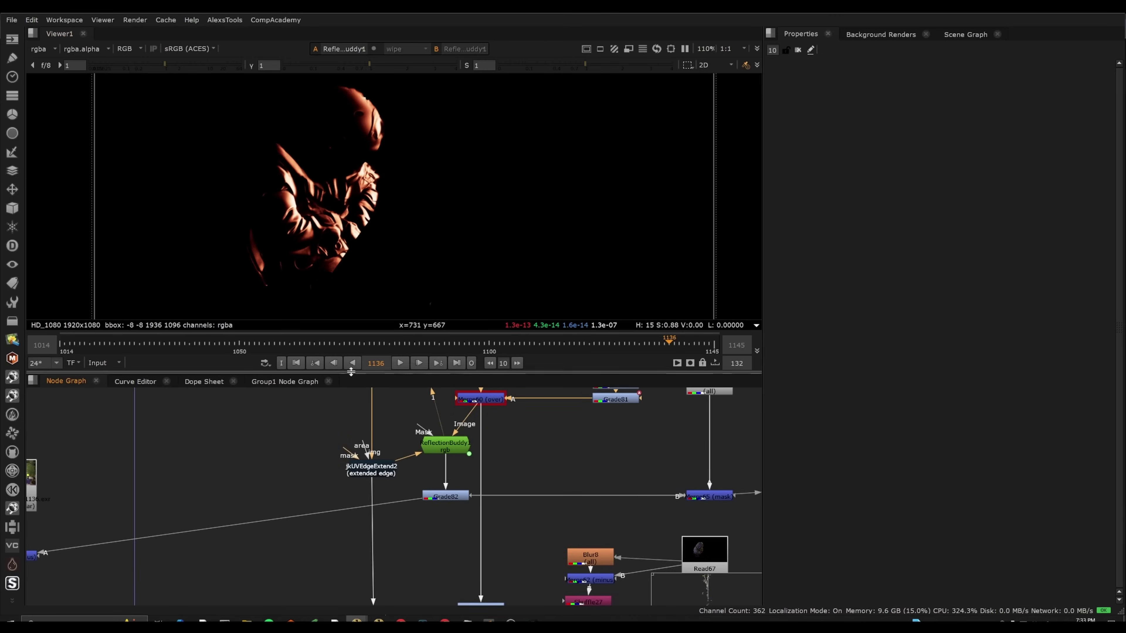
- Display the ReflectionBuddy fed by Grade84 and compare it with the ReflectionBuddy above Grade82
scroll(433, 448, "down", 2)
middle_click_drag(423, 478, 430, 442)
middle_click_drag(377, 526, 340, 420)
scroll(352, 475, "up", 3)
left_click_drag(401, 442, 345, 514)
key("1")
left_click(372, 520)
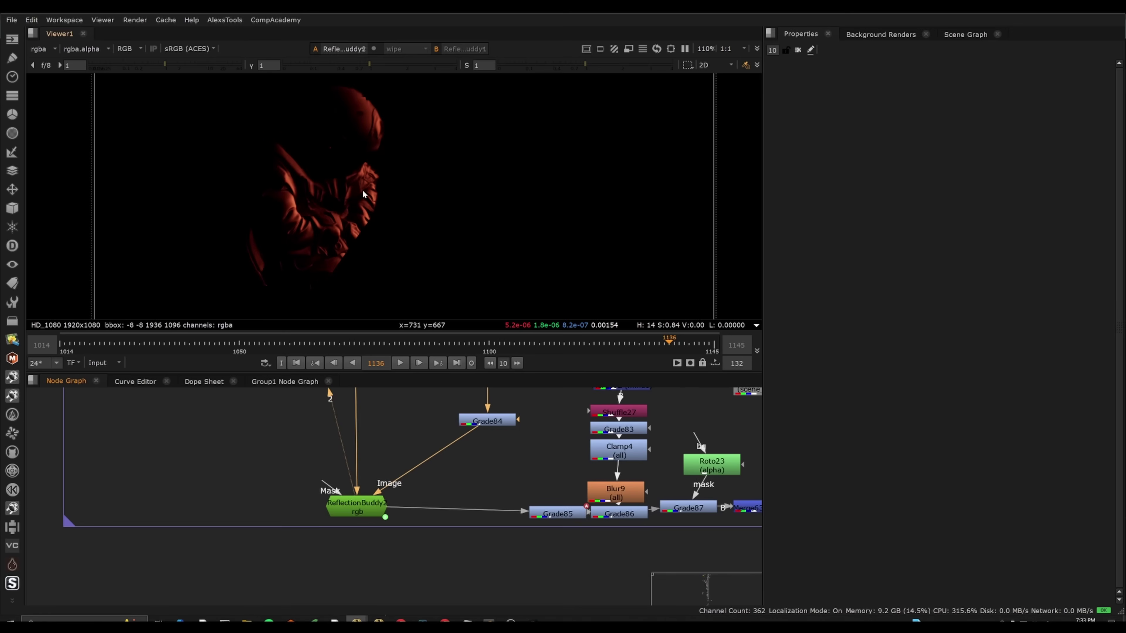
key("1")
key("2")
- Follow the lower reflection branch of the Re-Lighting group and move Grade85 clear of Grade86
middle_click_drag(463, 471, 293, 469)
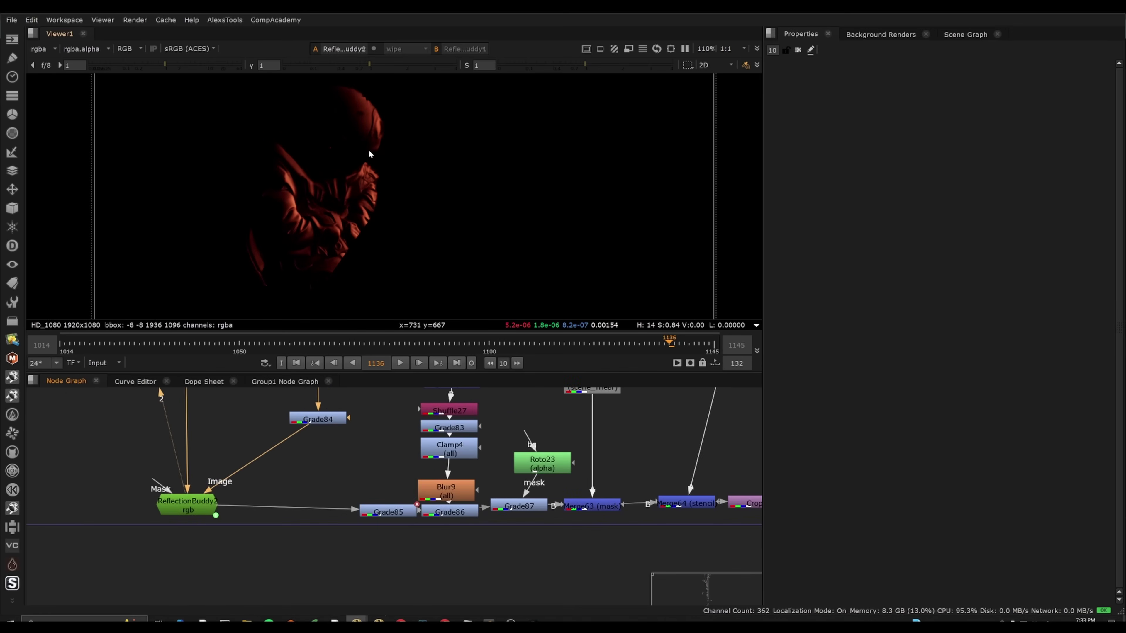
middle_click_drag(544, 429, 412, 457)
scroll(412, 458, "down", 2)
middle_click_drag(471, 391, 421, 465)
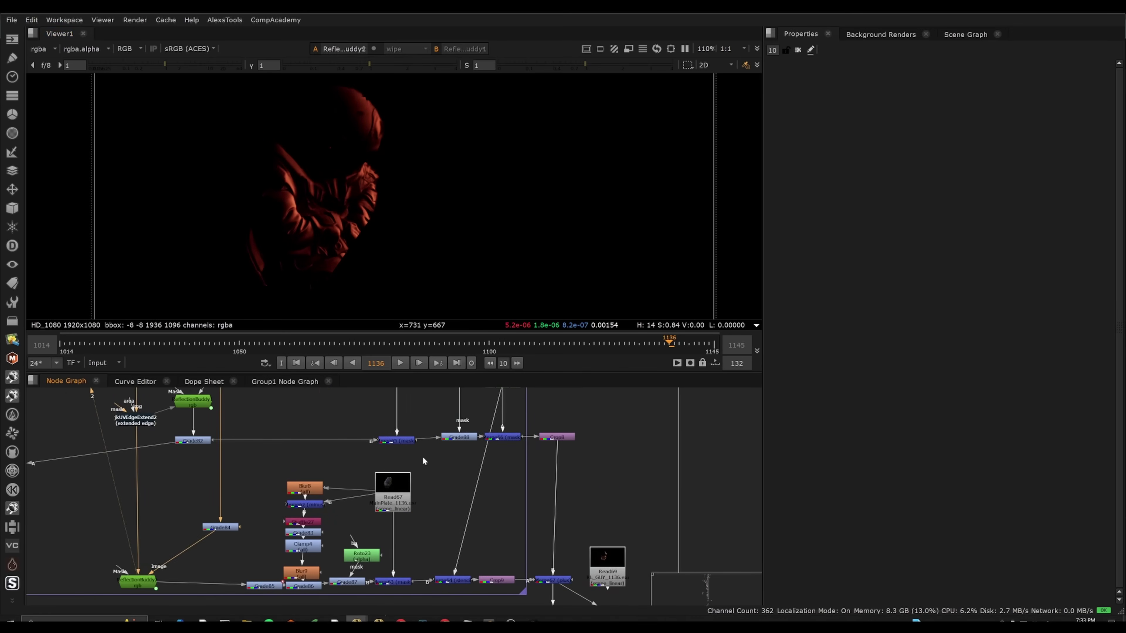
middle_click_drag(382, 417, 532, 335)
scroll(374, 488, "up", 1)
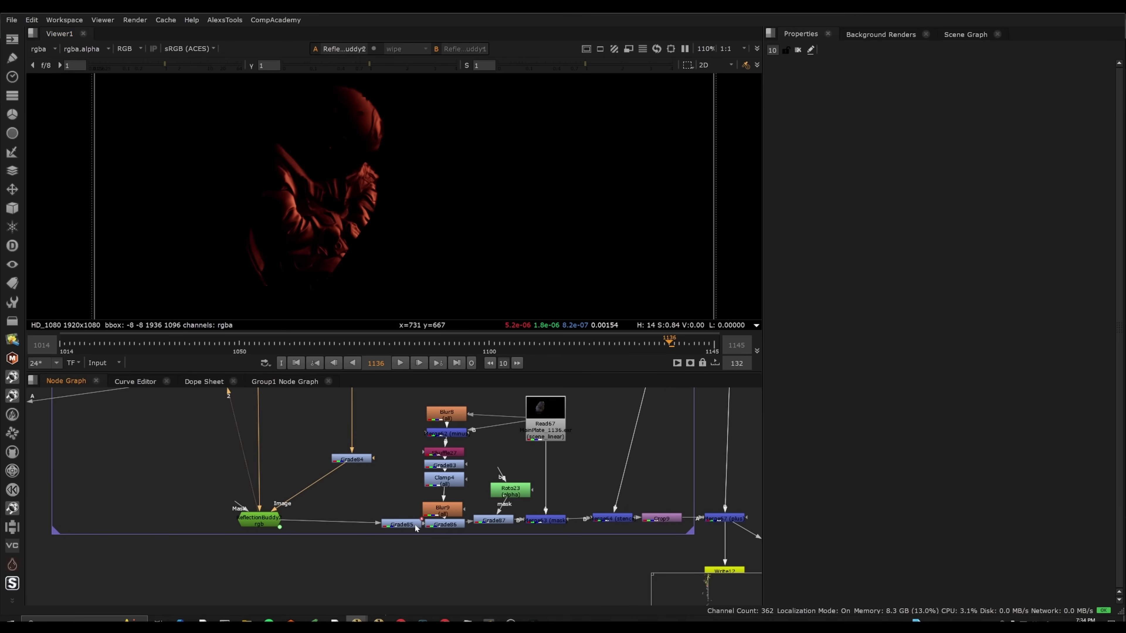
left_click(376, 515)
scroll(374, 520, "up", 1)
left_click(377, 524)
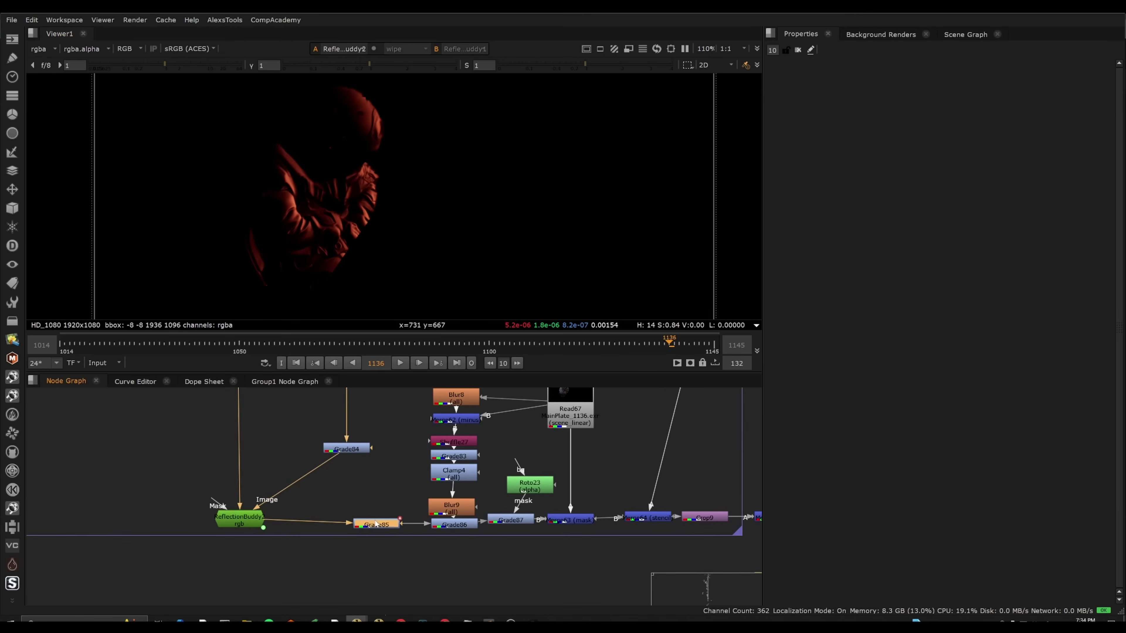
- Display Grade87's output and examine the masked reflection on the pilot's sleeves and helmet
middle_click_drag(400, 522, 245, 505)
left_click(351, 507)
key("1")
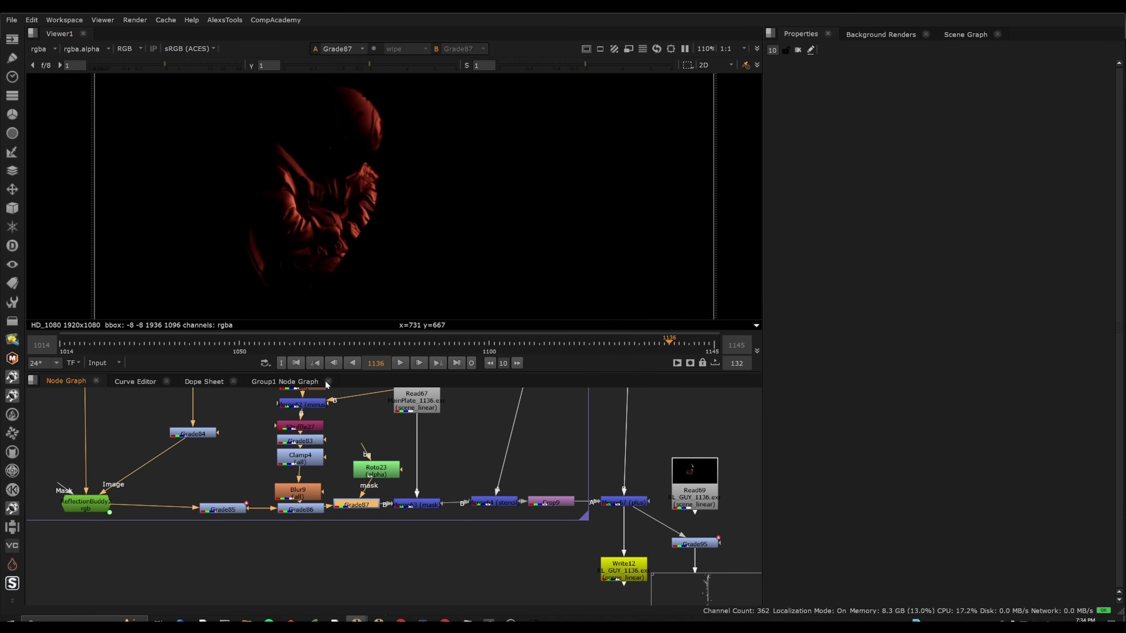
scroll(312, 205, "up", 3)
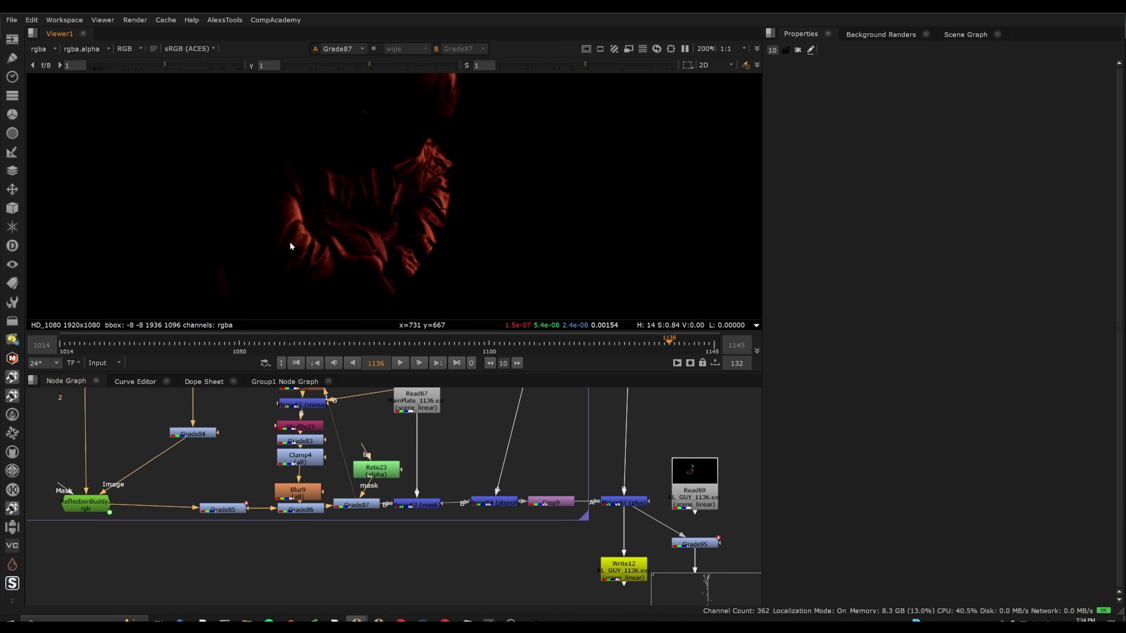
scroll(297, 225, "down", 4)
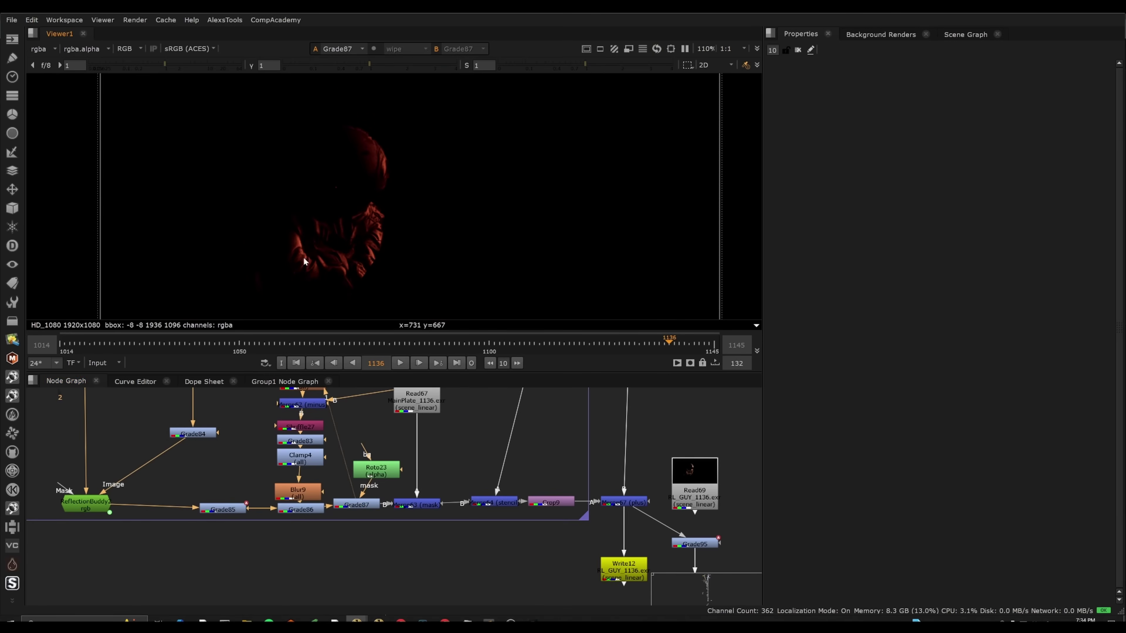
scroll(376, 476, "down", 2)
- Go to the end of the upper reflection branch, display Crop8, and examine the explosion reflection on the helmet
left_click(306, 491)
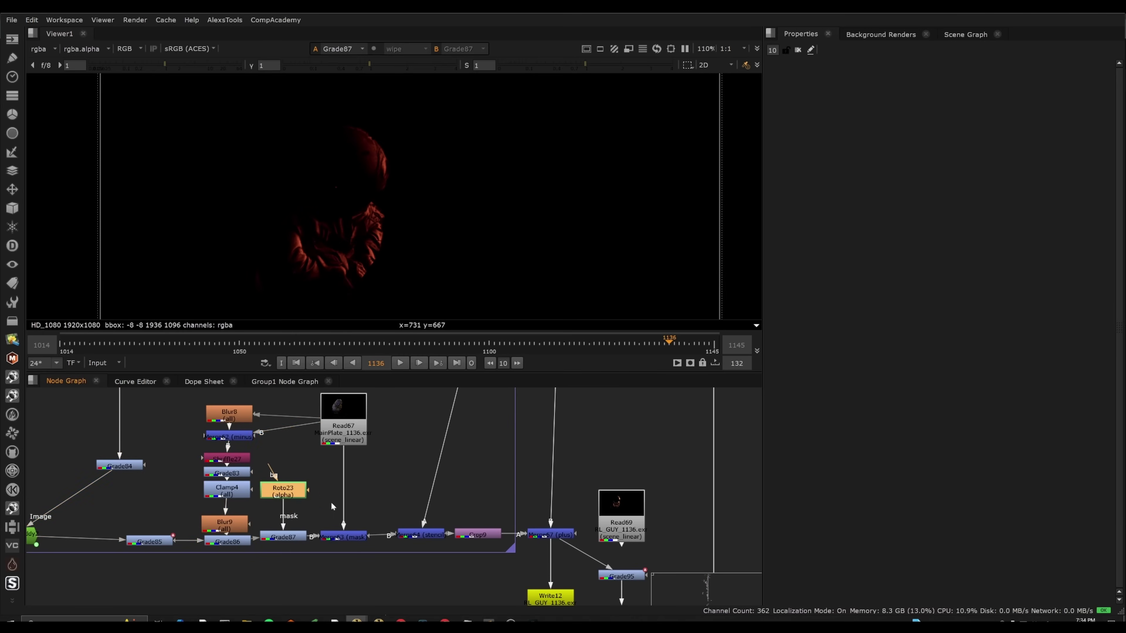
scroll(343, 527, "down", 4)
scroll(387, 541, "up", 5)
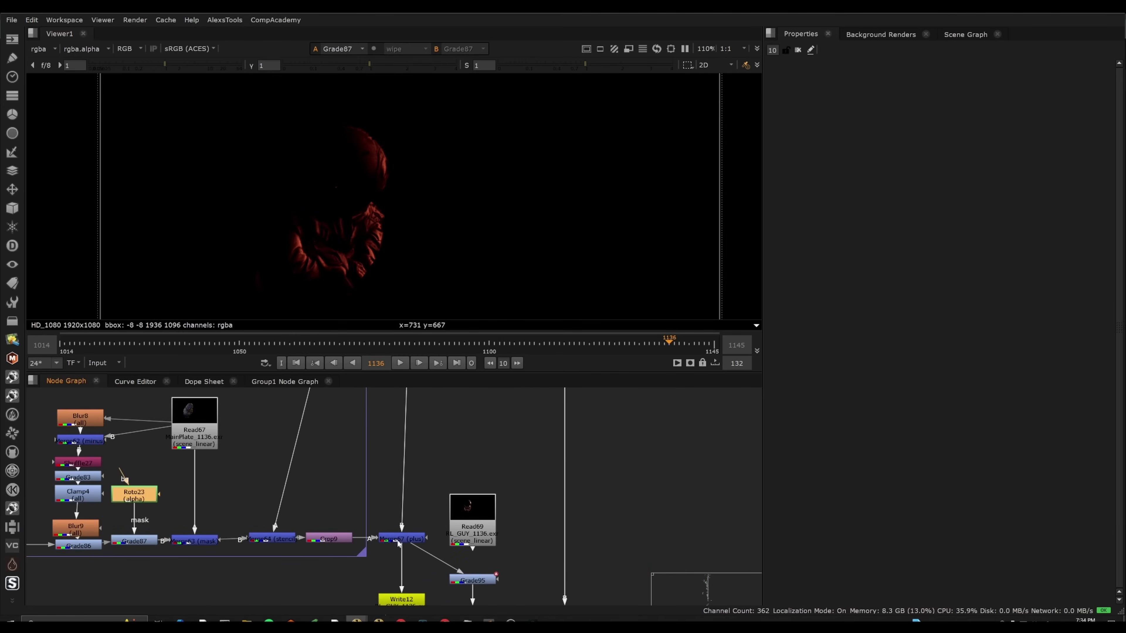
left_click_drag(496, 450, 359, 539)
mouse_move(375, 517)
middle_mouse_down()
mouse_move(369, 559)
mouse_move(379, 532)
middle_mouse_up()
left_click(548, 456)
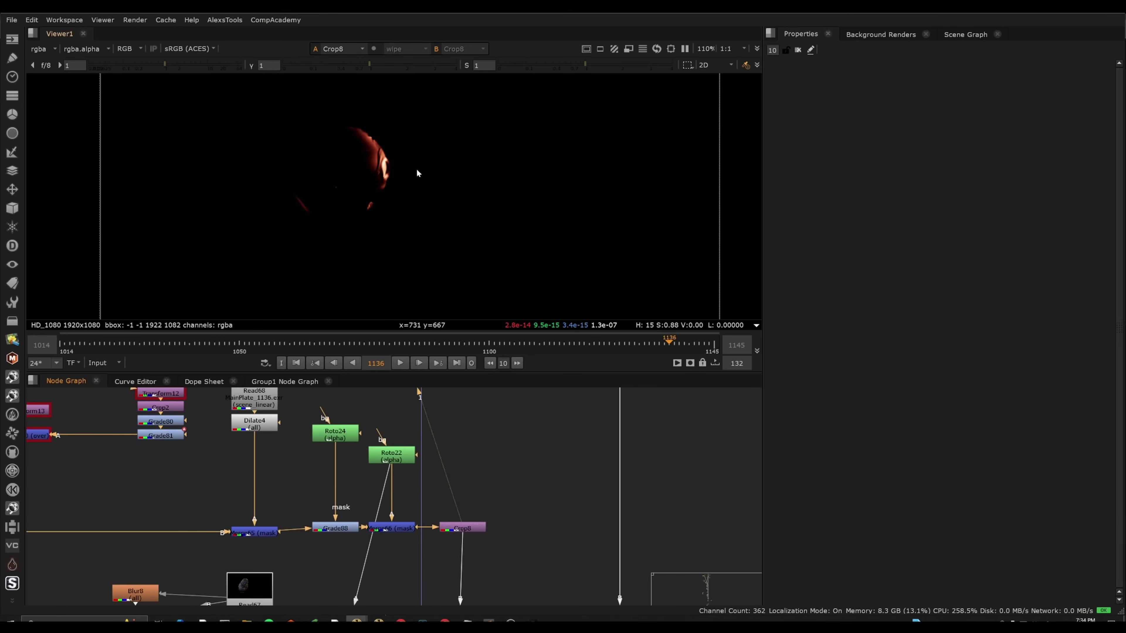
middle_click_drag(381, 130, 382, 131)
scroll(384, 135, "up", 4)
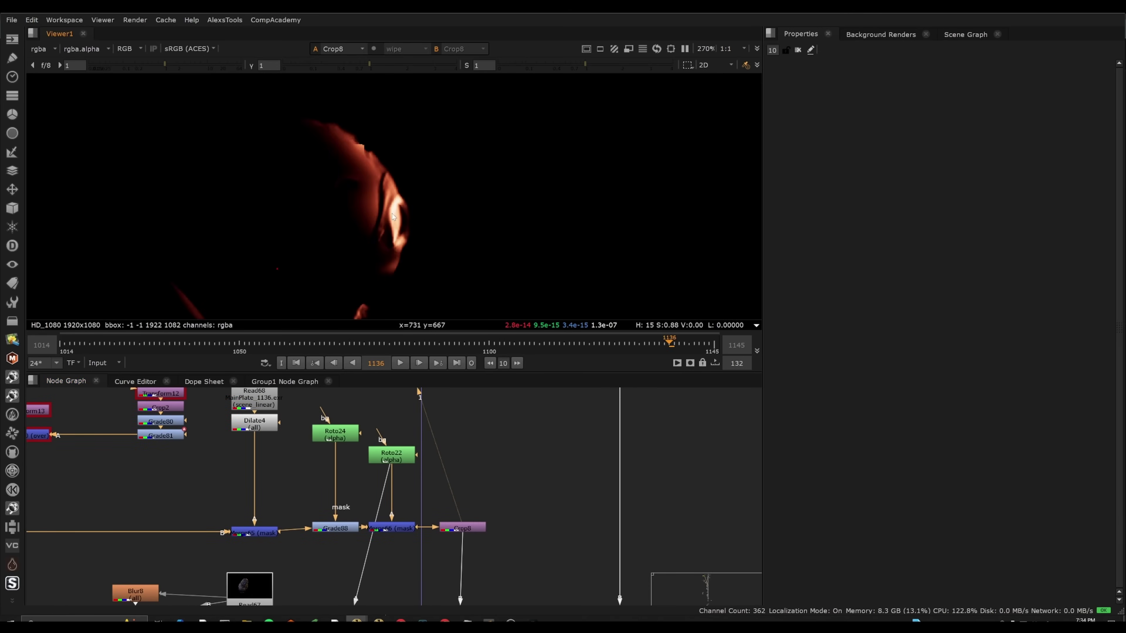
scroll(393, 217, "down", 3)
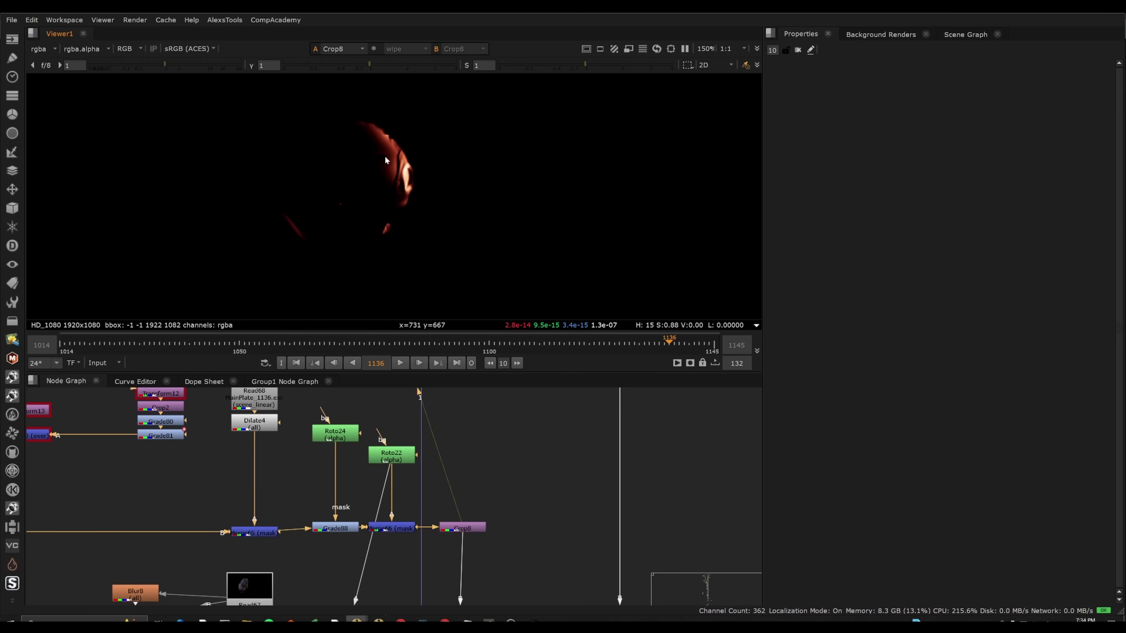
- Display the original pilot plate Read135 and examine the reflections on the metal rings and harness up close
middle_click_drag(357, 468, 467, 494)
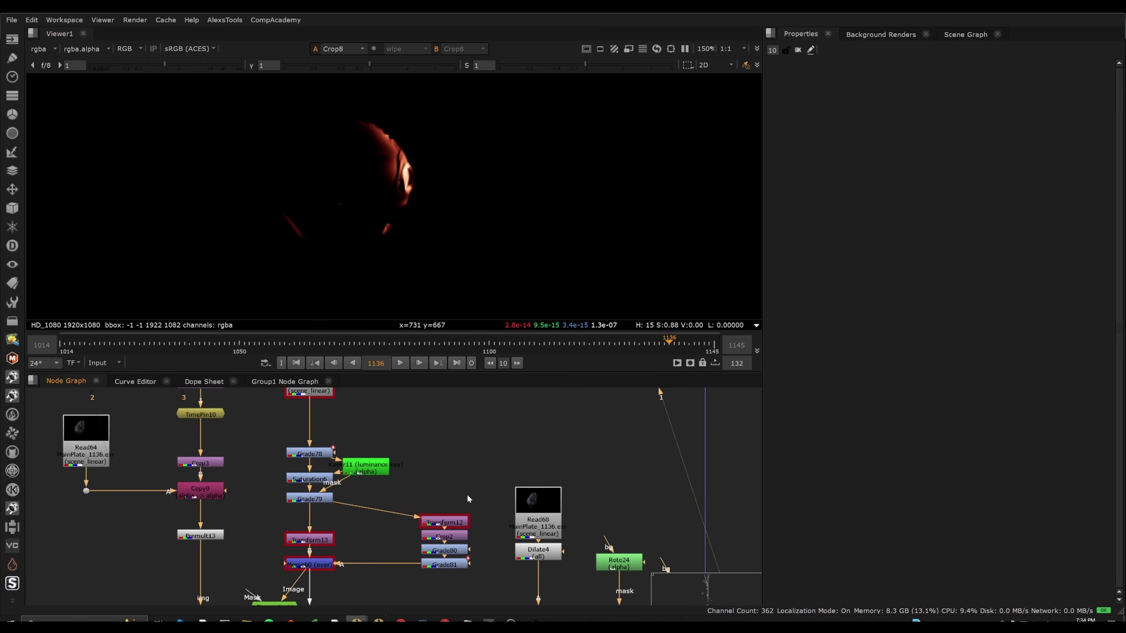
middle_click_drag(236, 443, 312, 500)
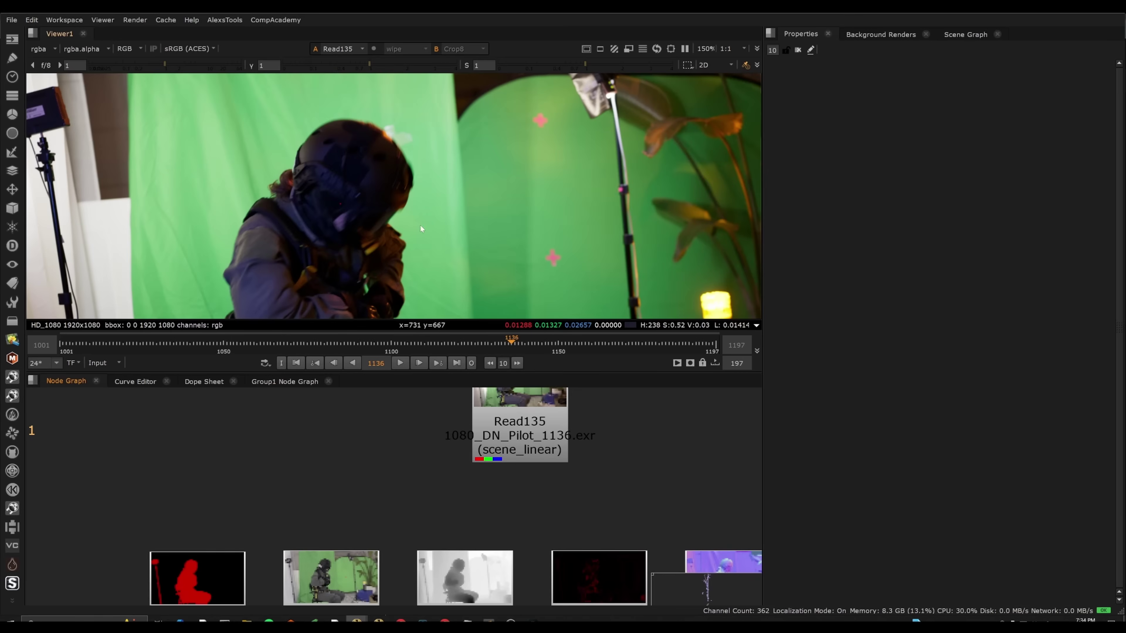
scroll(421, 227, "up", 10)
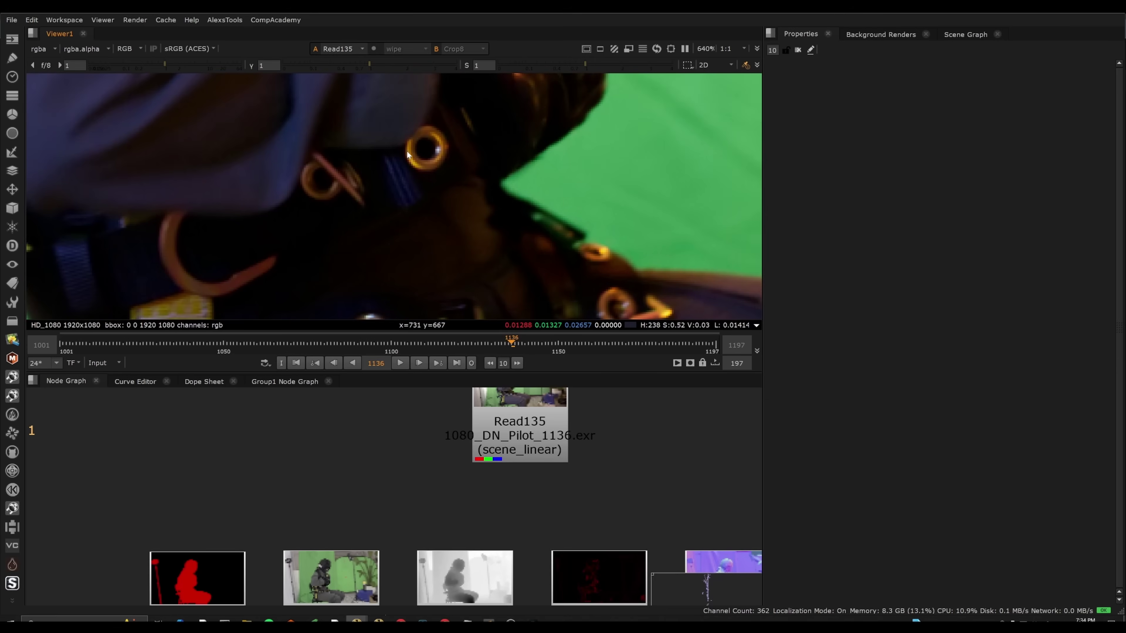
scroll(406, 172, "down", 5)
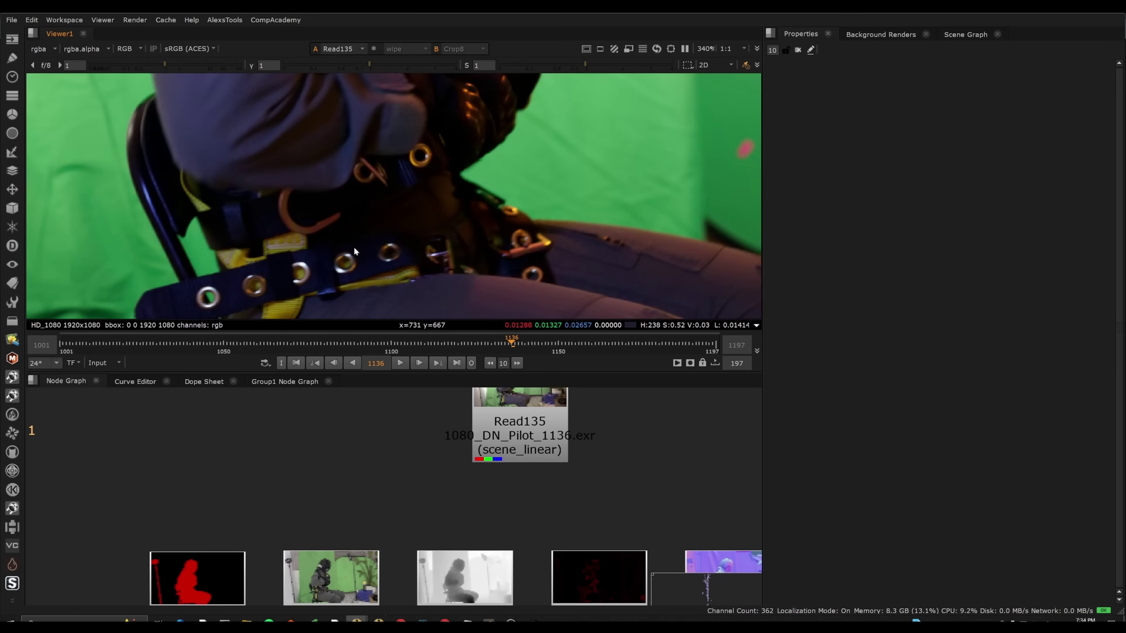
middle_click_drag(412, 102, 388, 216)
middle_click_drag(457, 133, 451, 226)
scroll(482, 156, "down", 1)
middle_click_drag(476, 85, 490, 324)
- Play the pilot plate, go to frame 1164, and examine the light reflections on the helmet
left_click(401, 363)
mouse_move(595, 343)
left_mouse_down()
mouse_move(641, 339)
mouse_move(605, 342)
left_mouse_up()
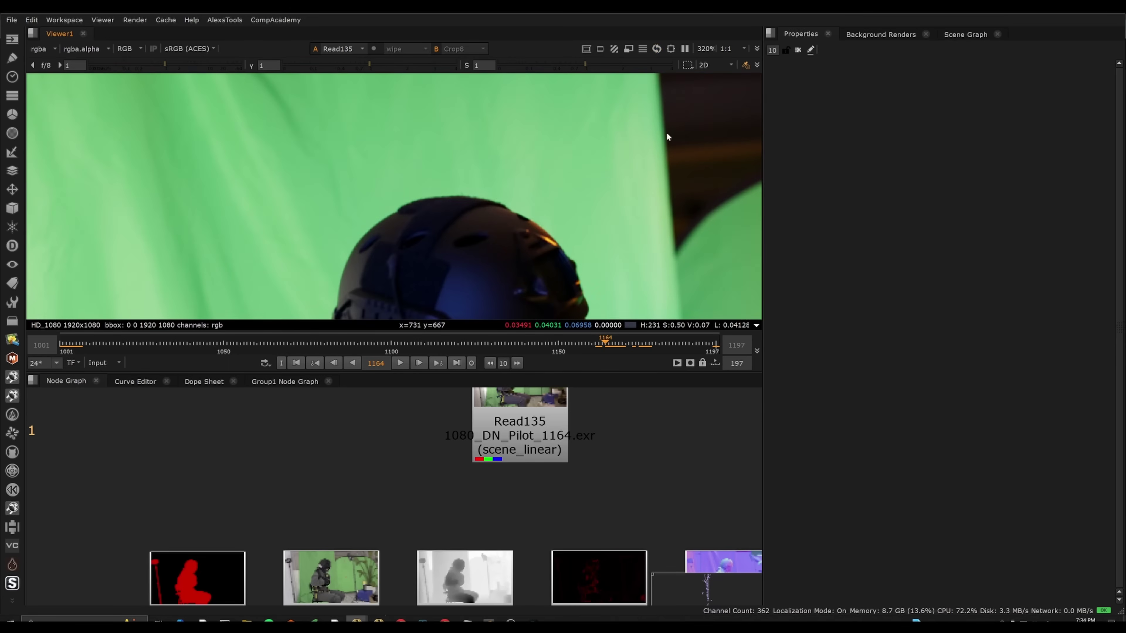
middle_click_drag(618, 316, 504, 223)
scroll(432, 152, "up", 1)
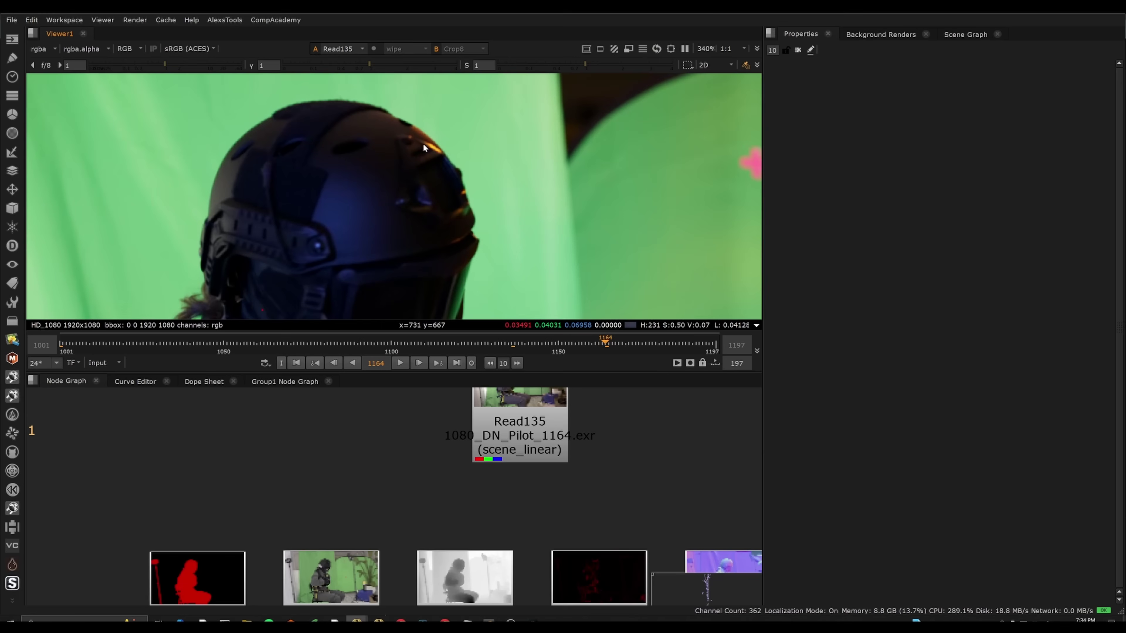
middle_click_drag(417, 224, 364, 191)
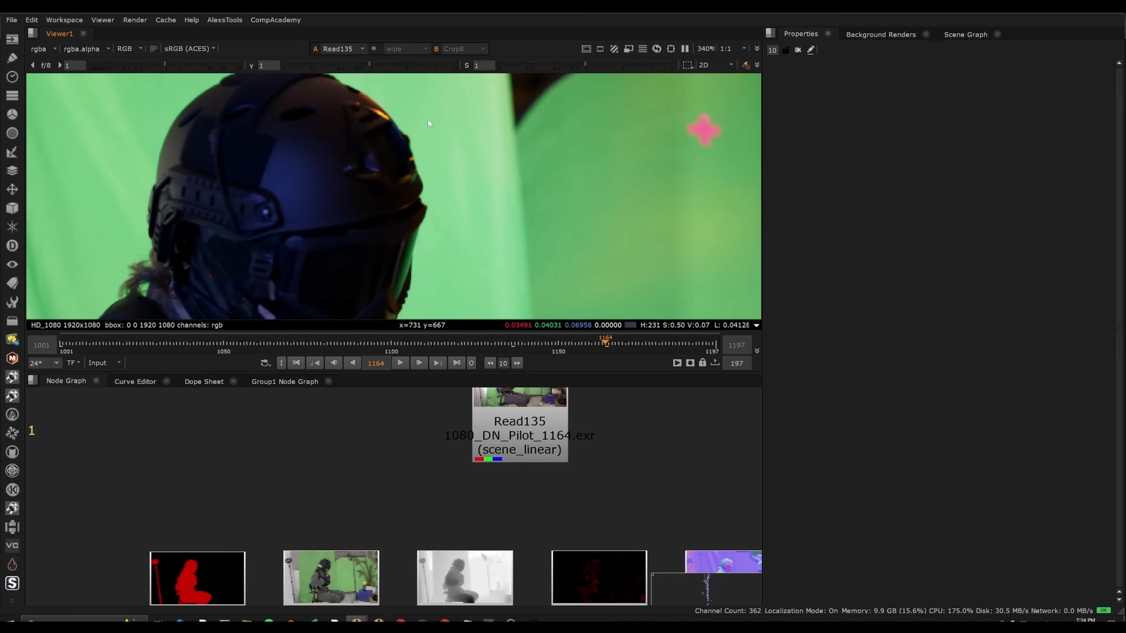